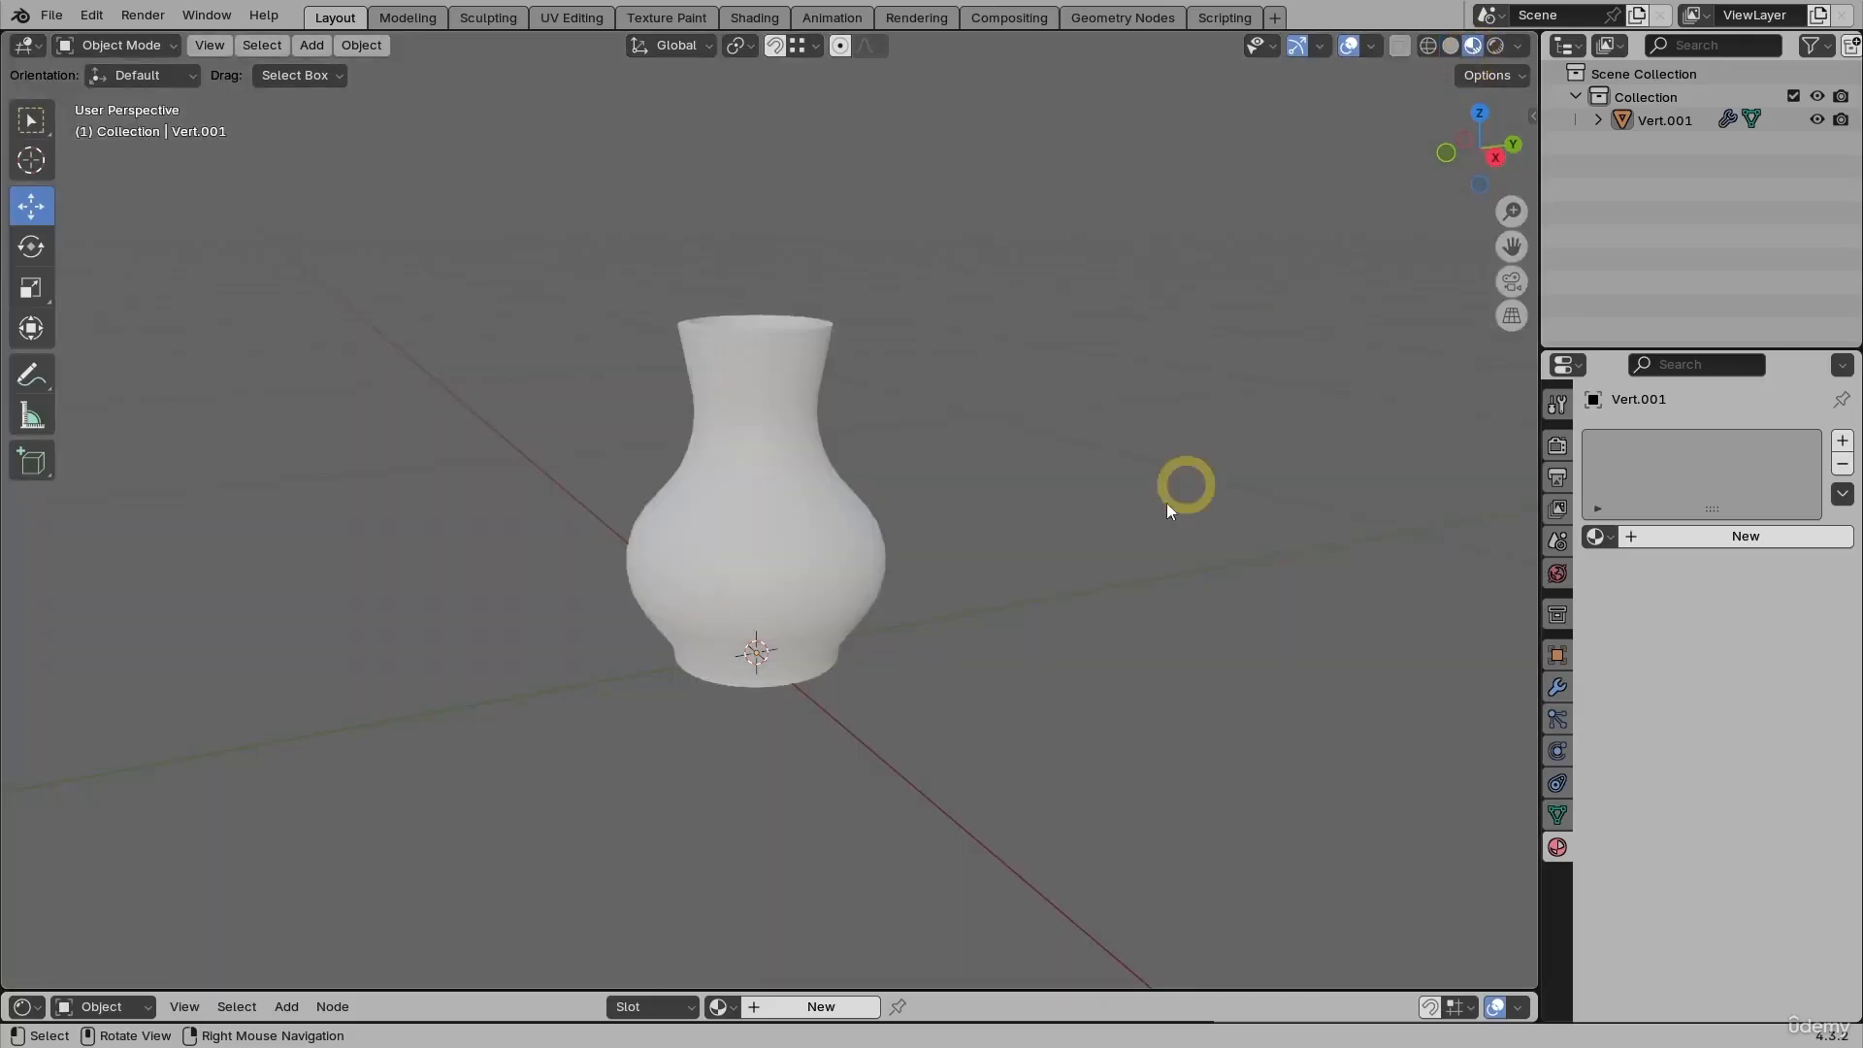
Create a new material on the vase object and name it Vase
scroll(818, 644, "up", 1)
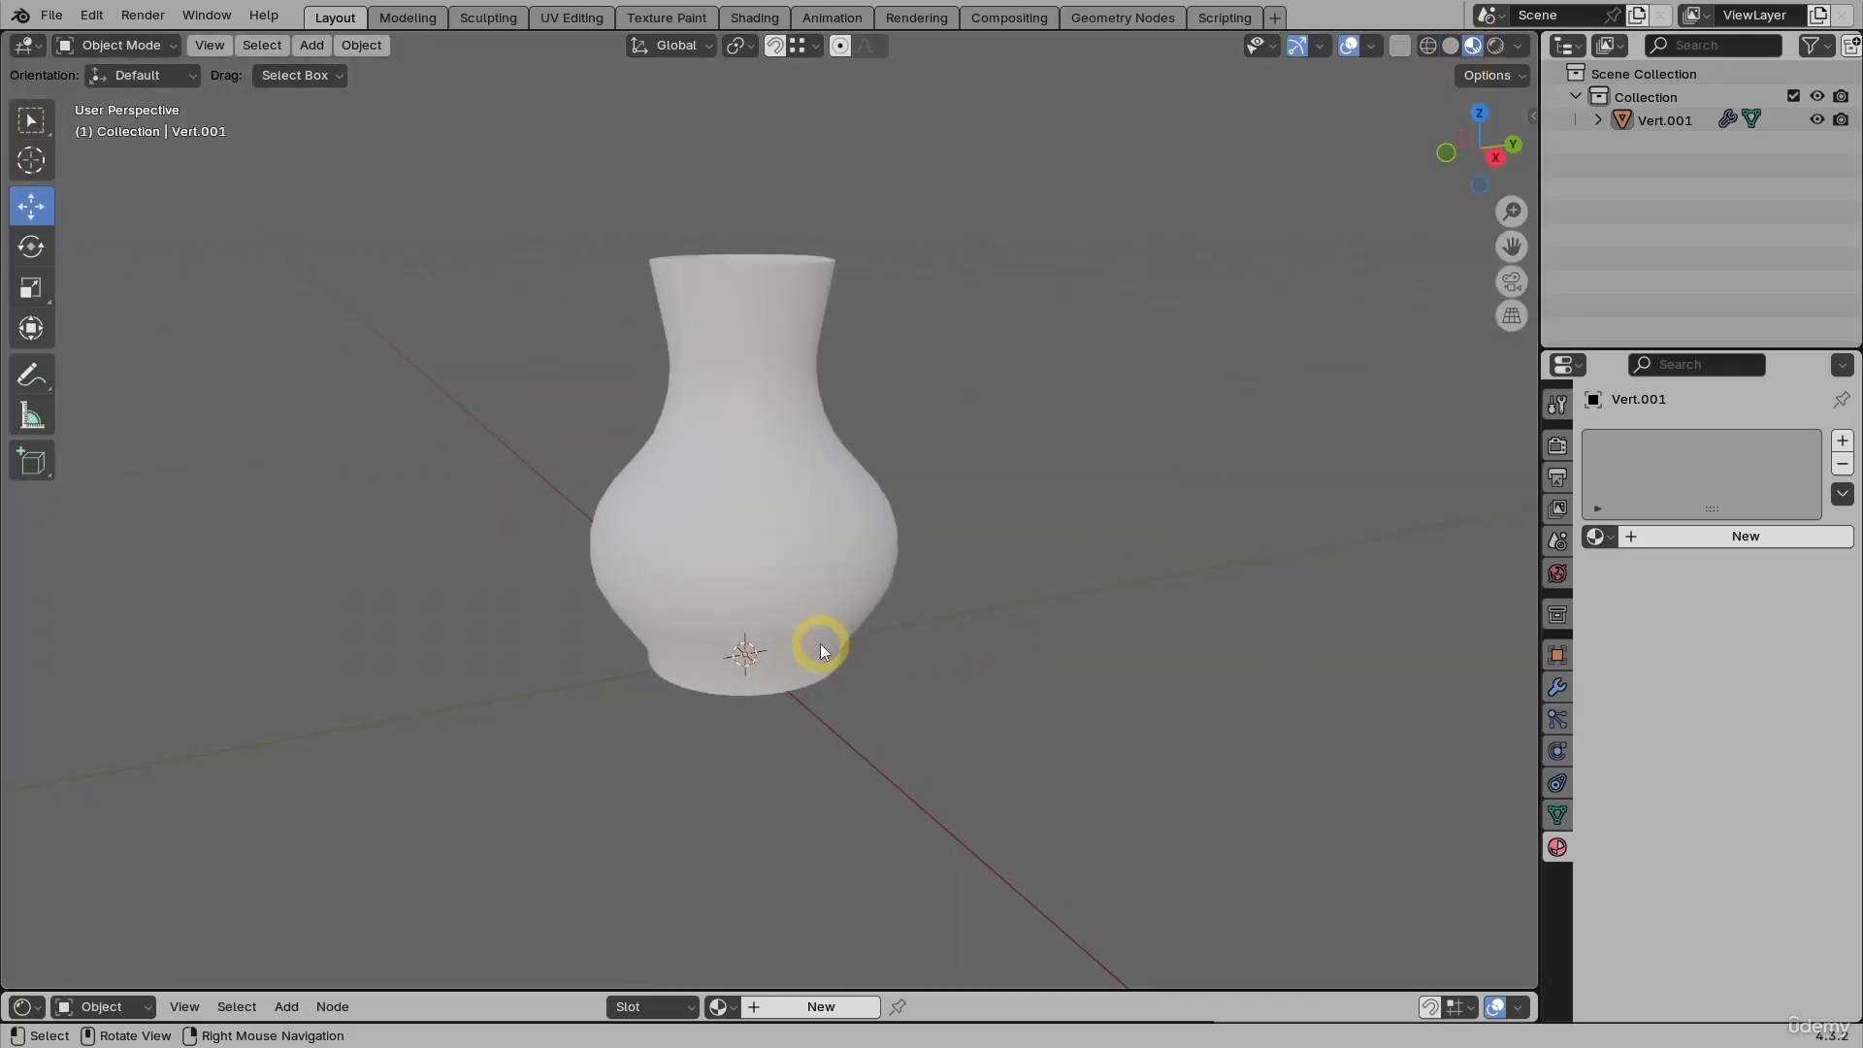
left_click(807, 603)
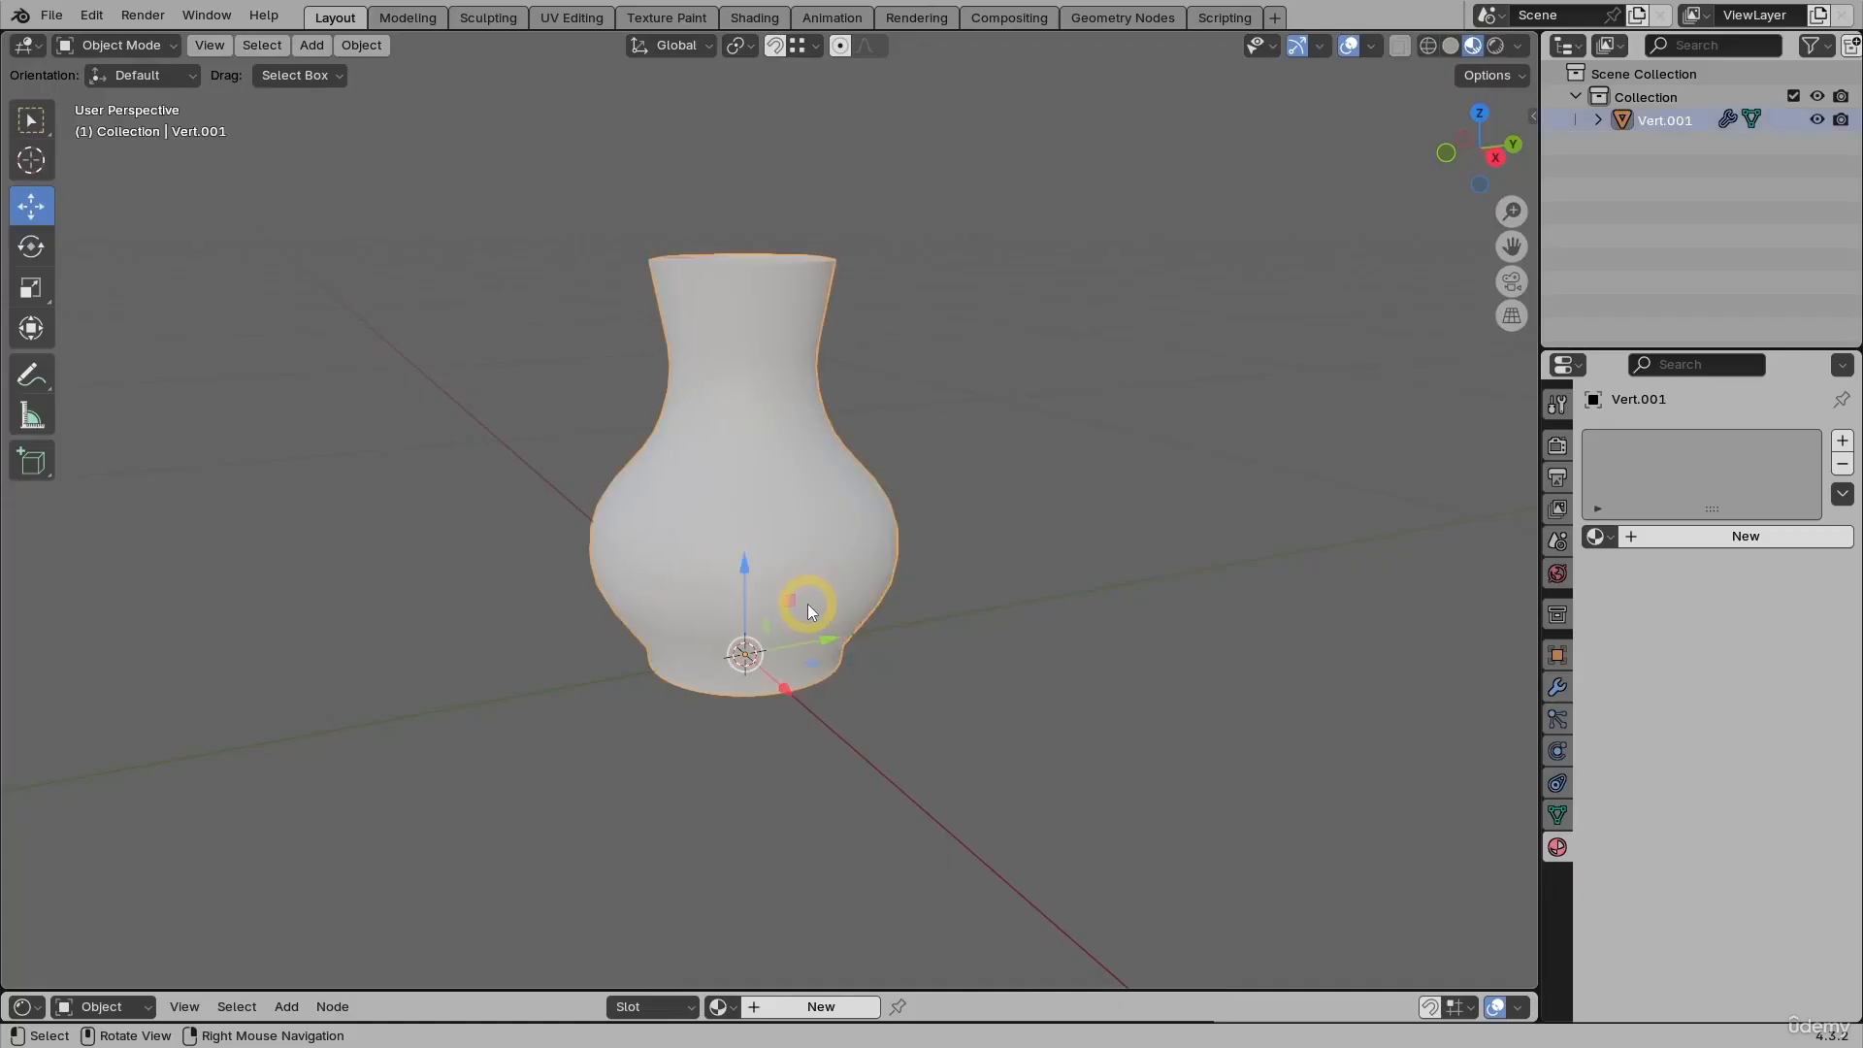
left_click(1745, 538)
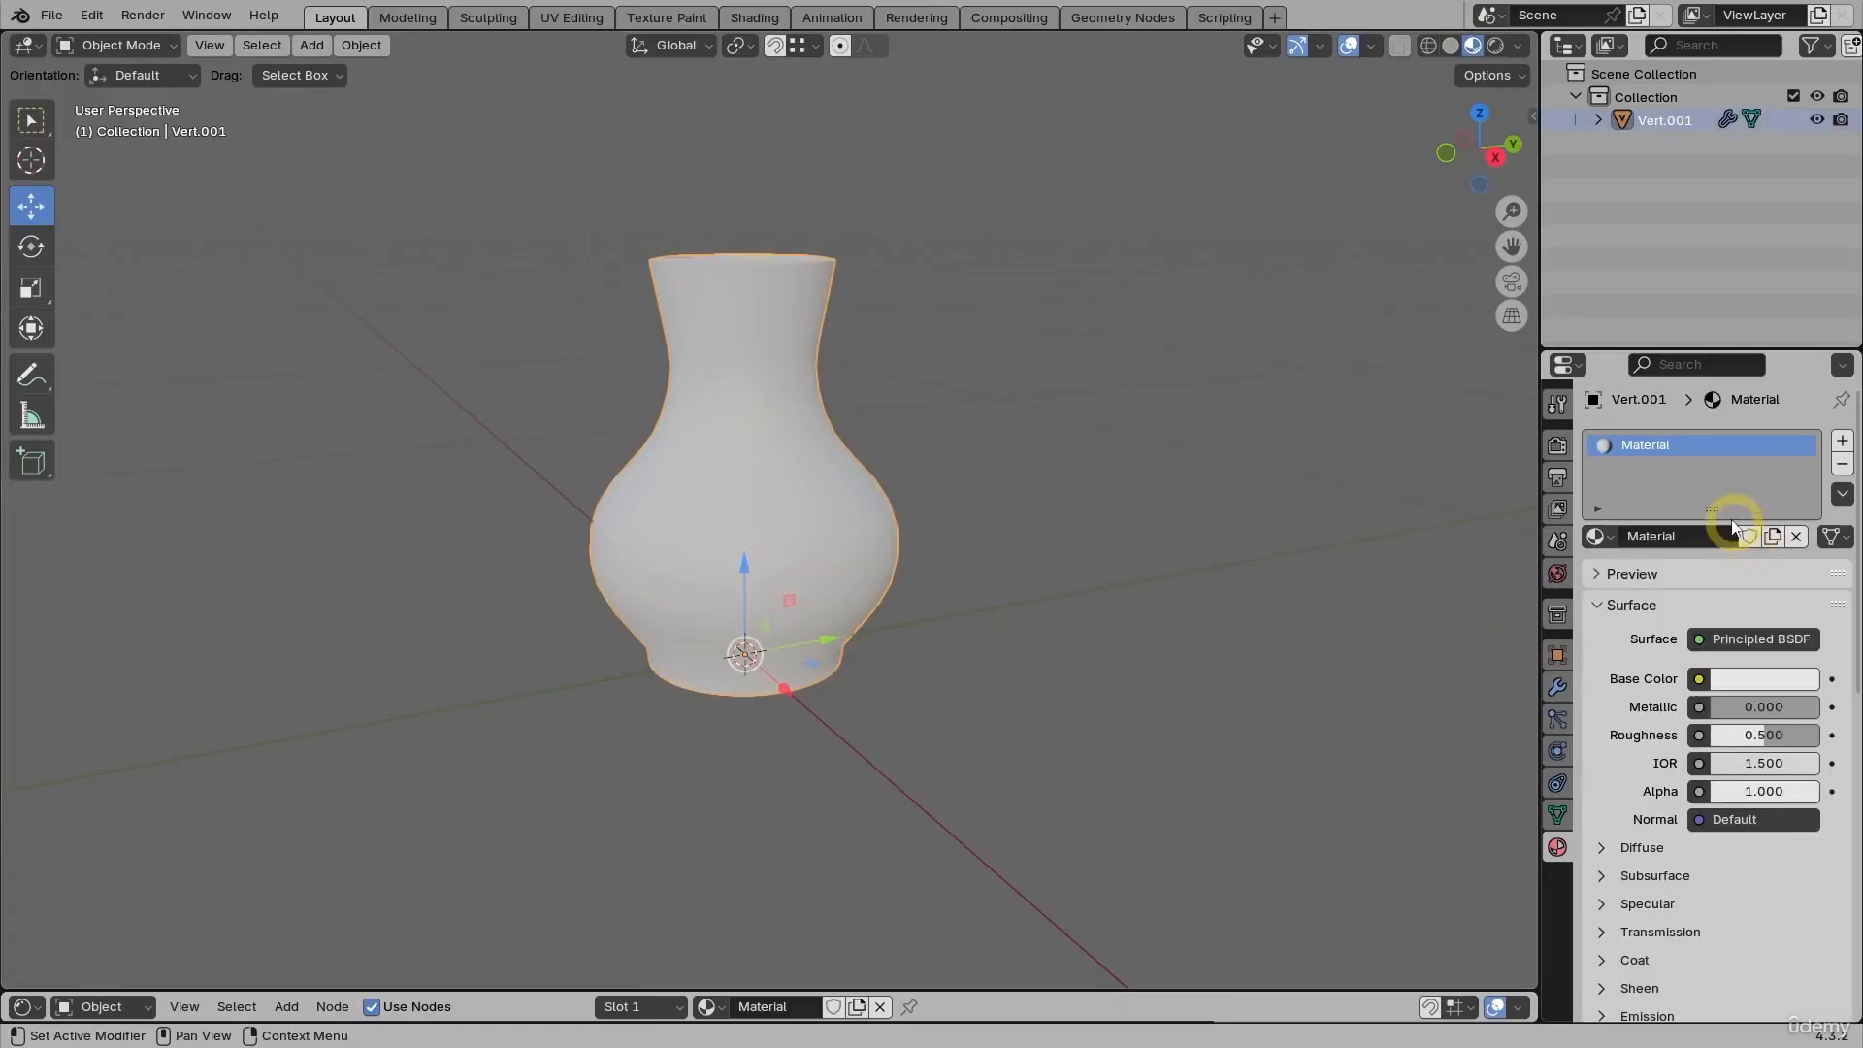
type("Vase")
left_click(1405, 634)
Enlarge the Shader Editor beneath the 3D viewport to show the Vase material's nodes
left_click_drag(1067, 989, 1048, 549)
scroll(828, 683, "up", 3)
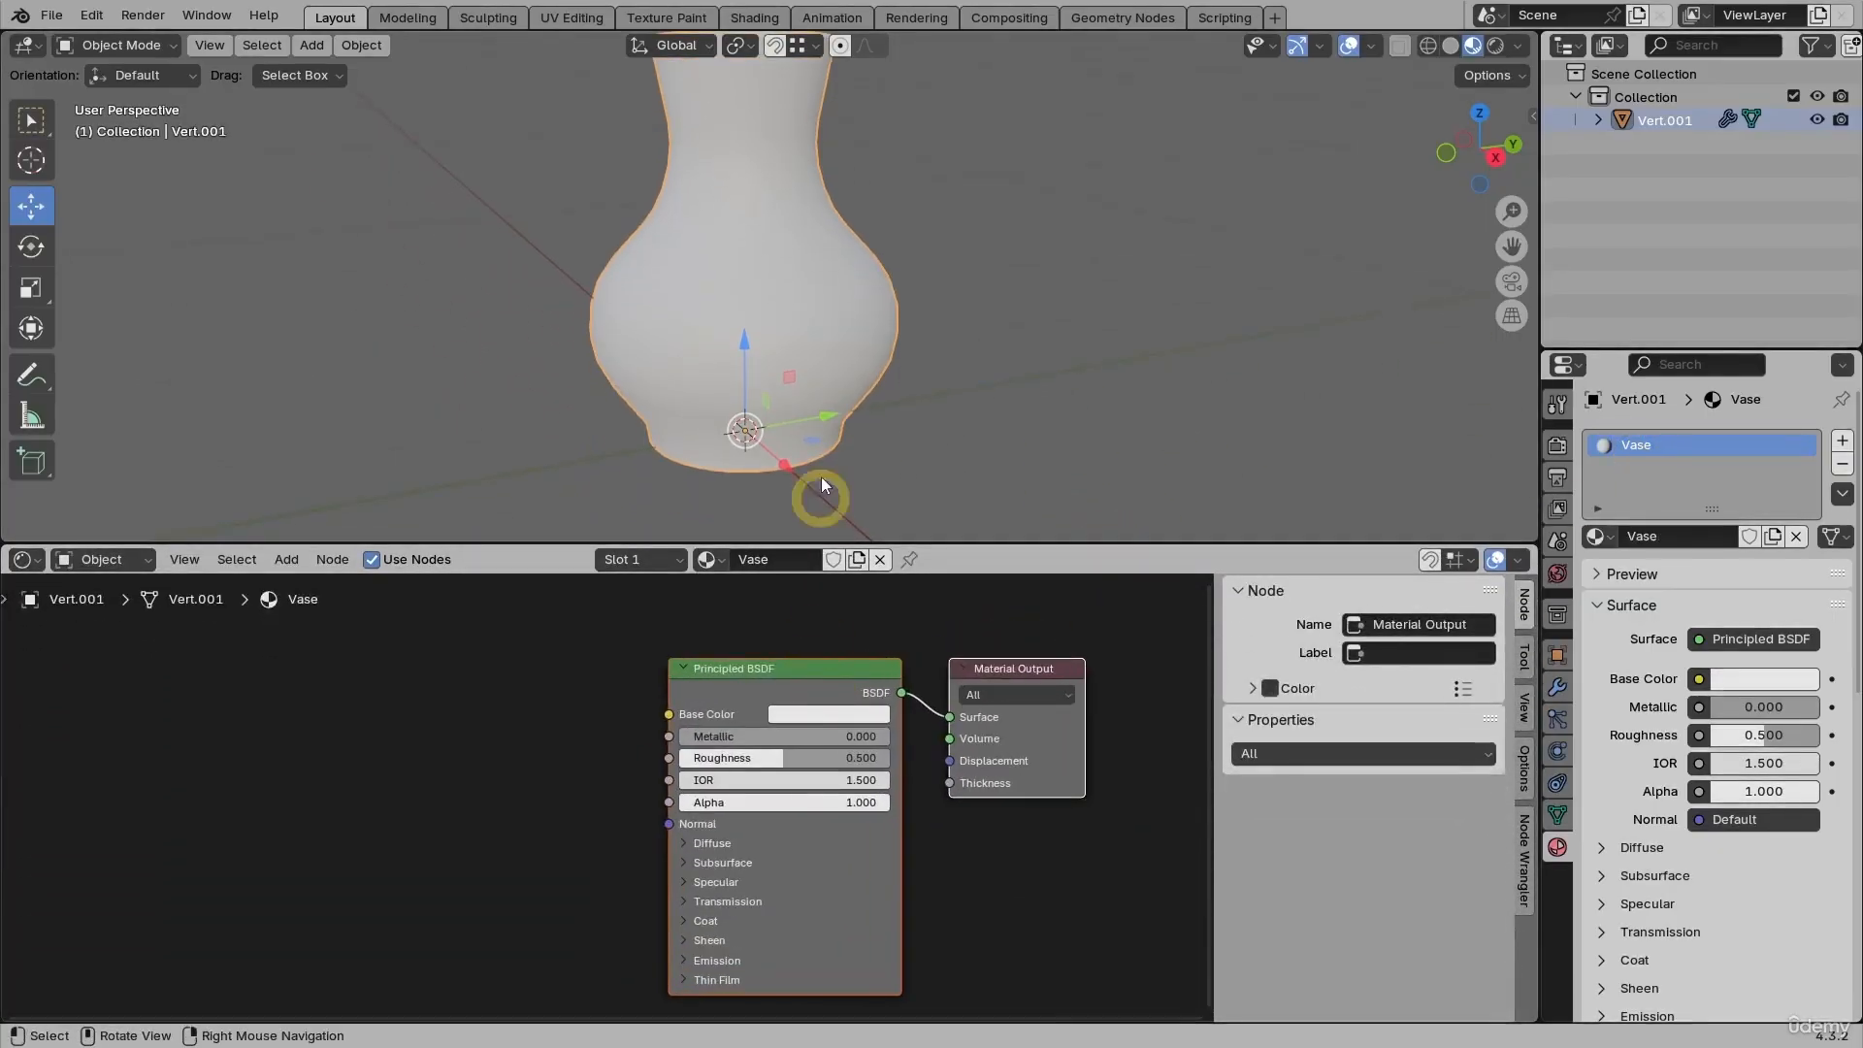
middle_click_drag(788, 305, 962, 362, "shift")
middle_click_drag(701, 348, 847, 452, "shift")
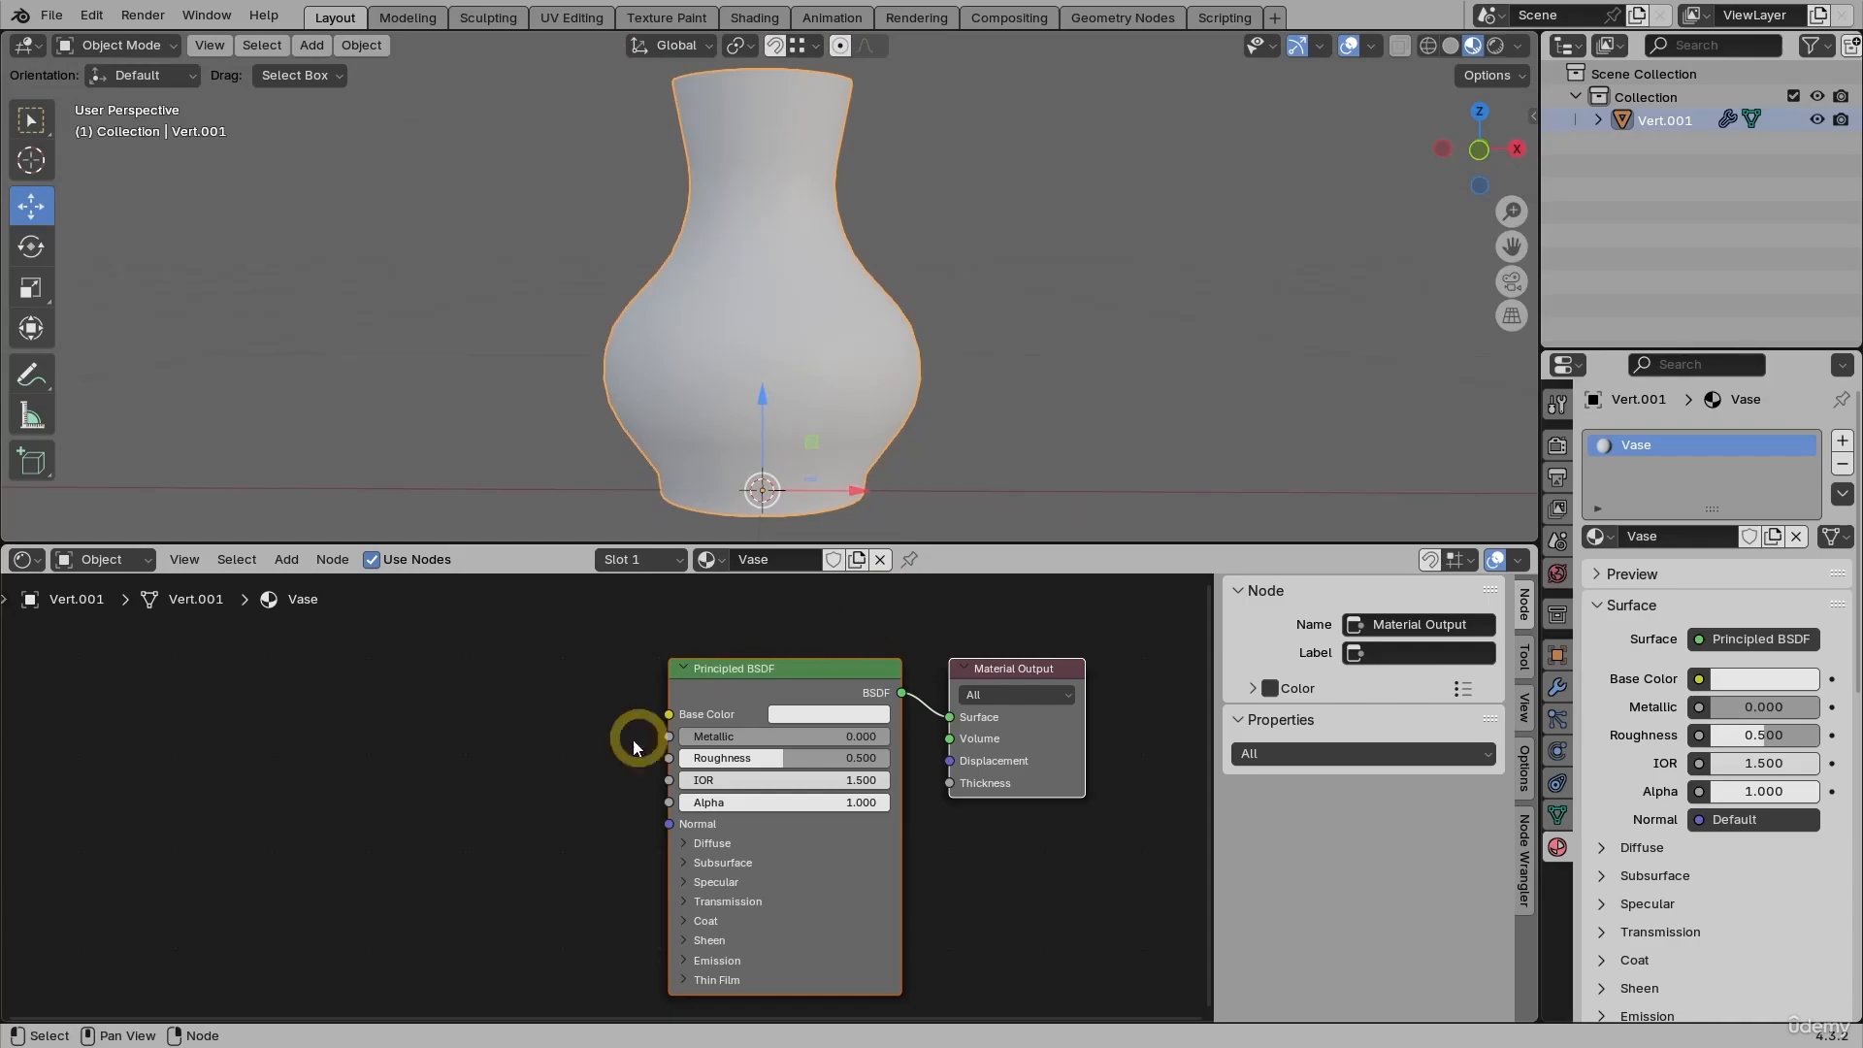
Add a Gabor Texture node and connect its Value output to the Base Color of the Principled BSDF
key("shift")
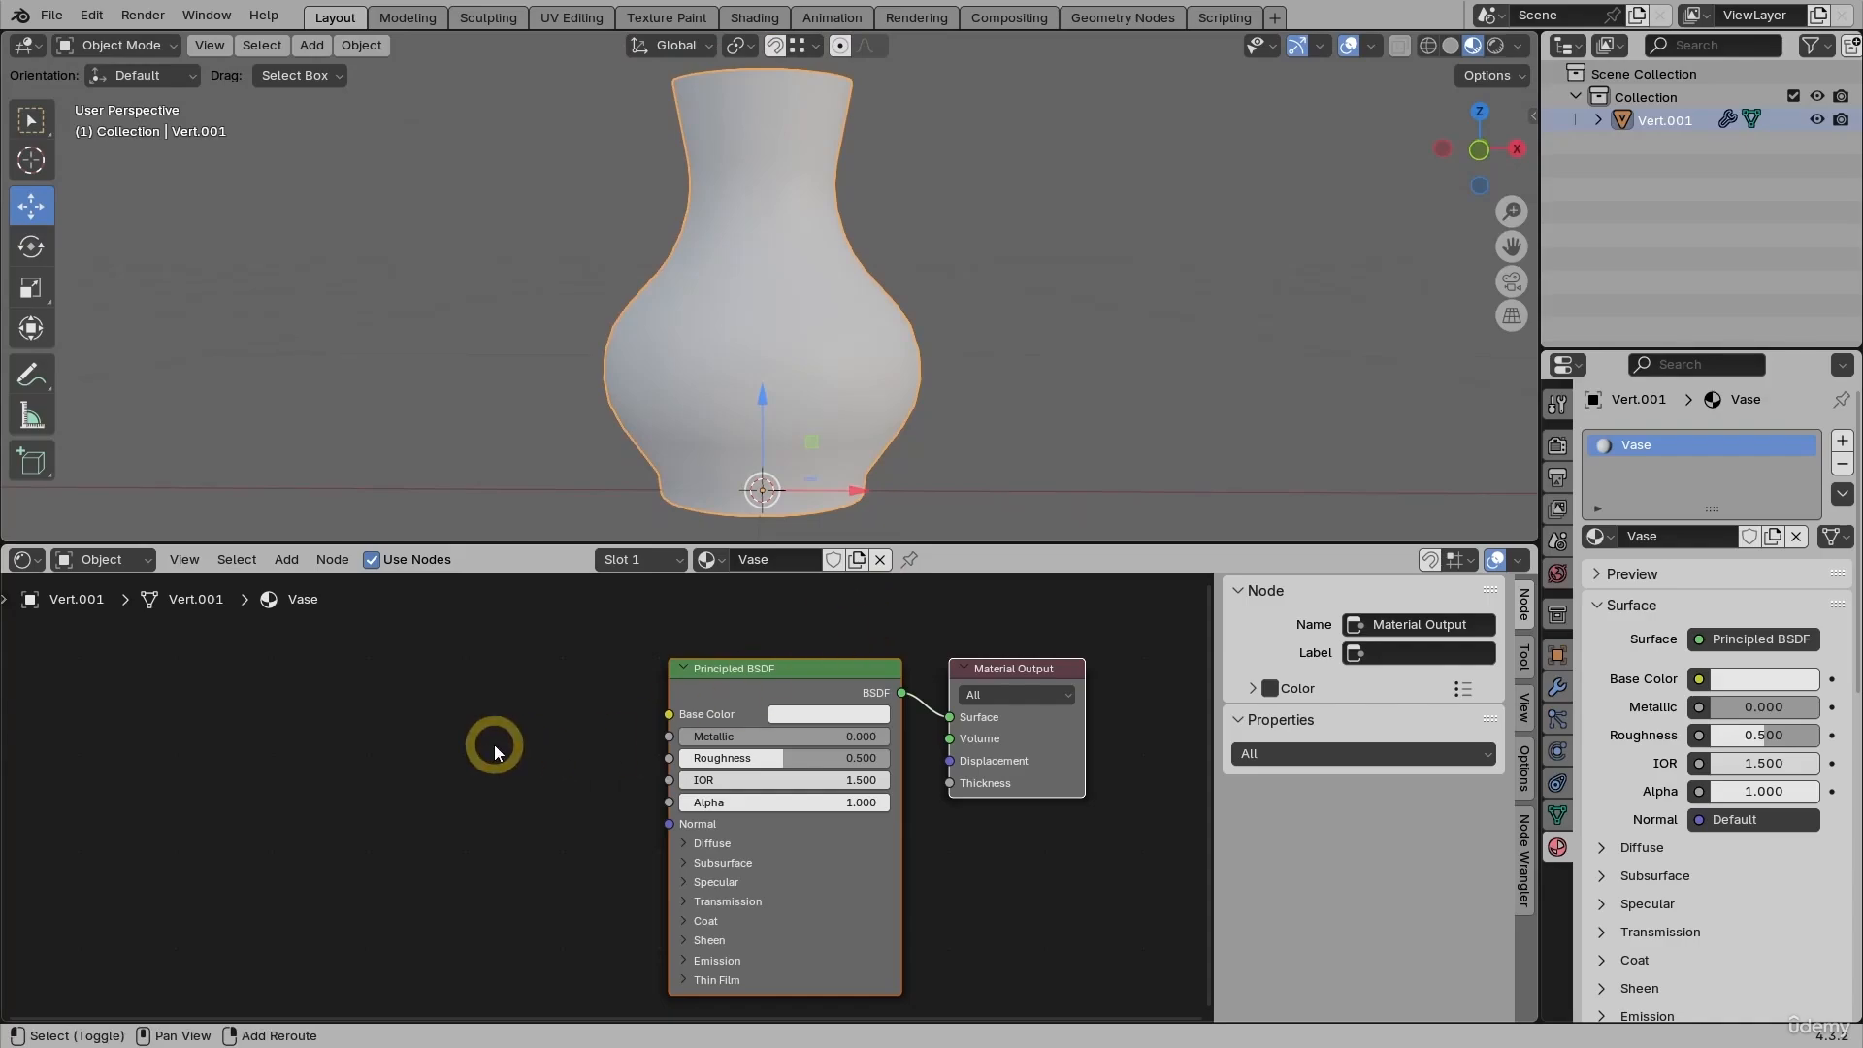
key("shift+a")
mouse_move(493, 746)
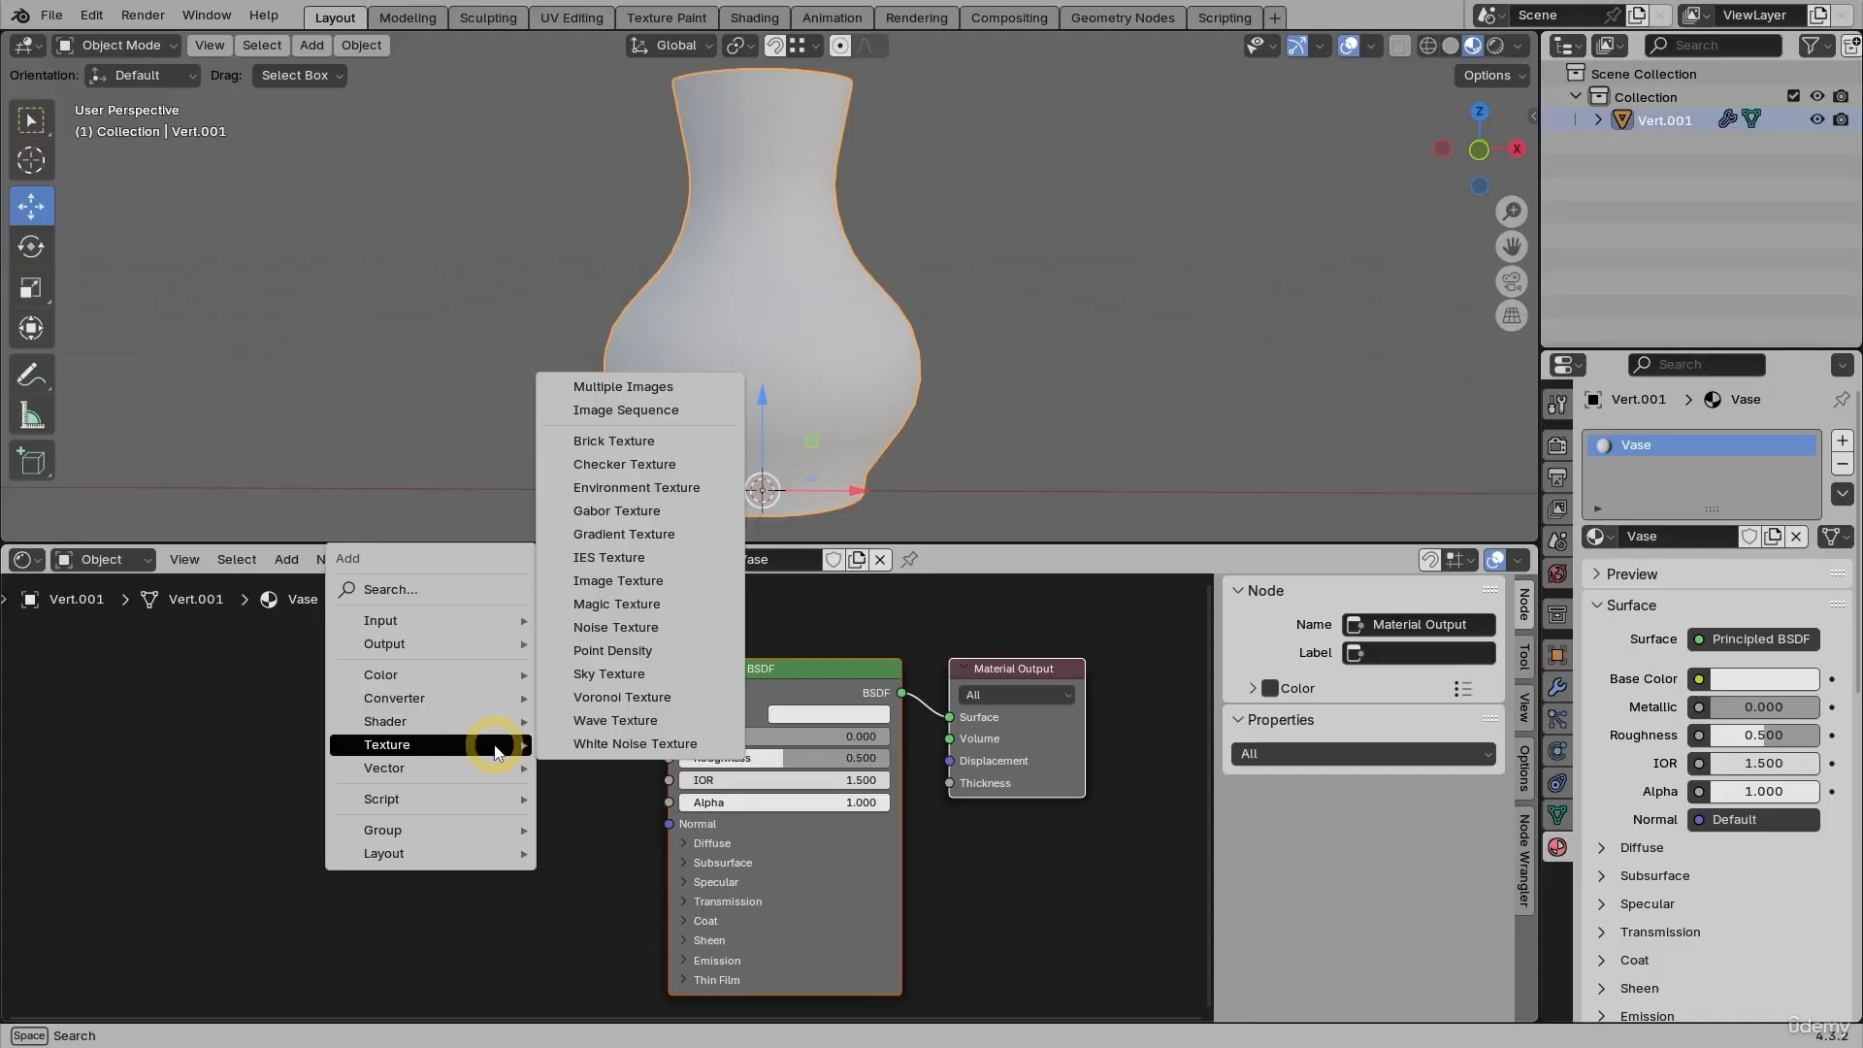
left_click(610, 511)
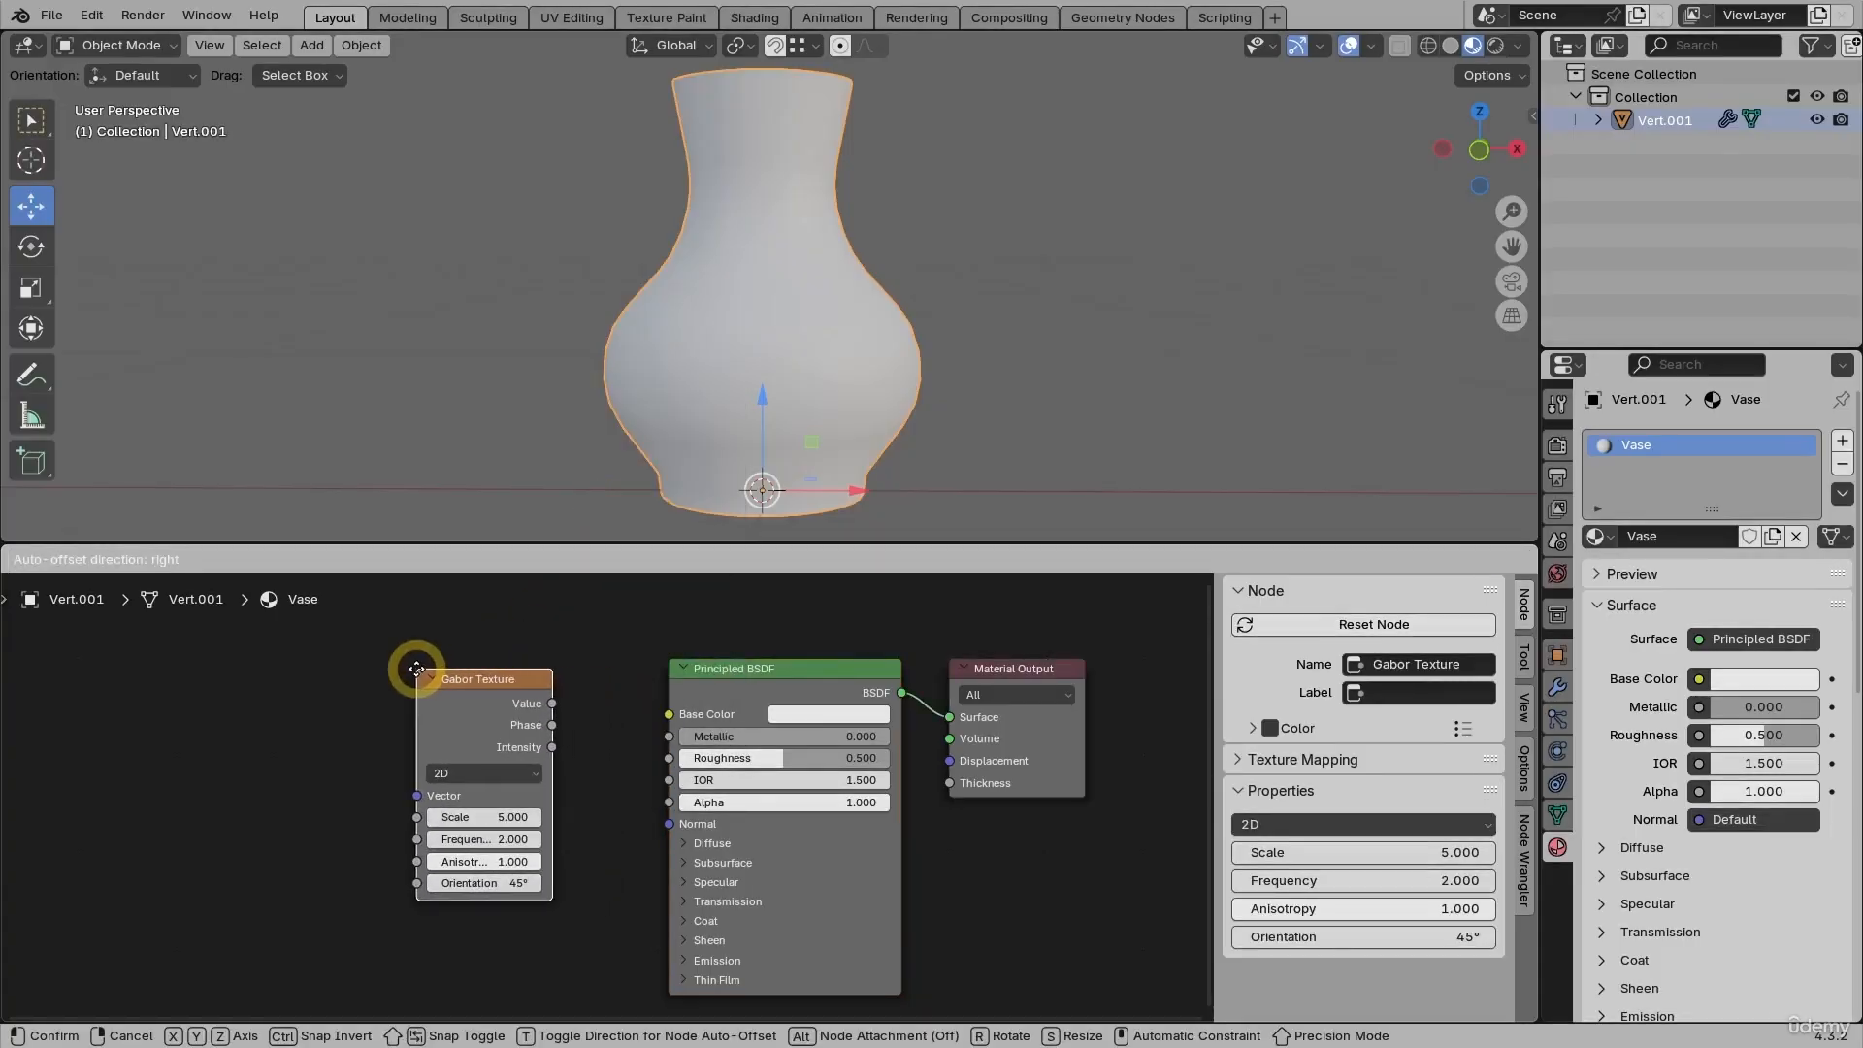
left_click(396, 725)
scroll(396, 727, "up", 2)
left_click_drag(595, 696, 741, 710)
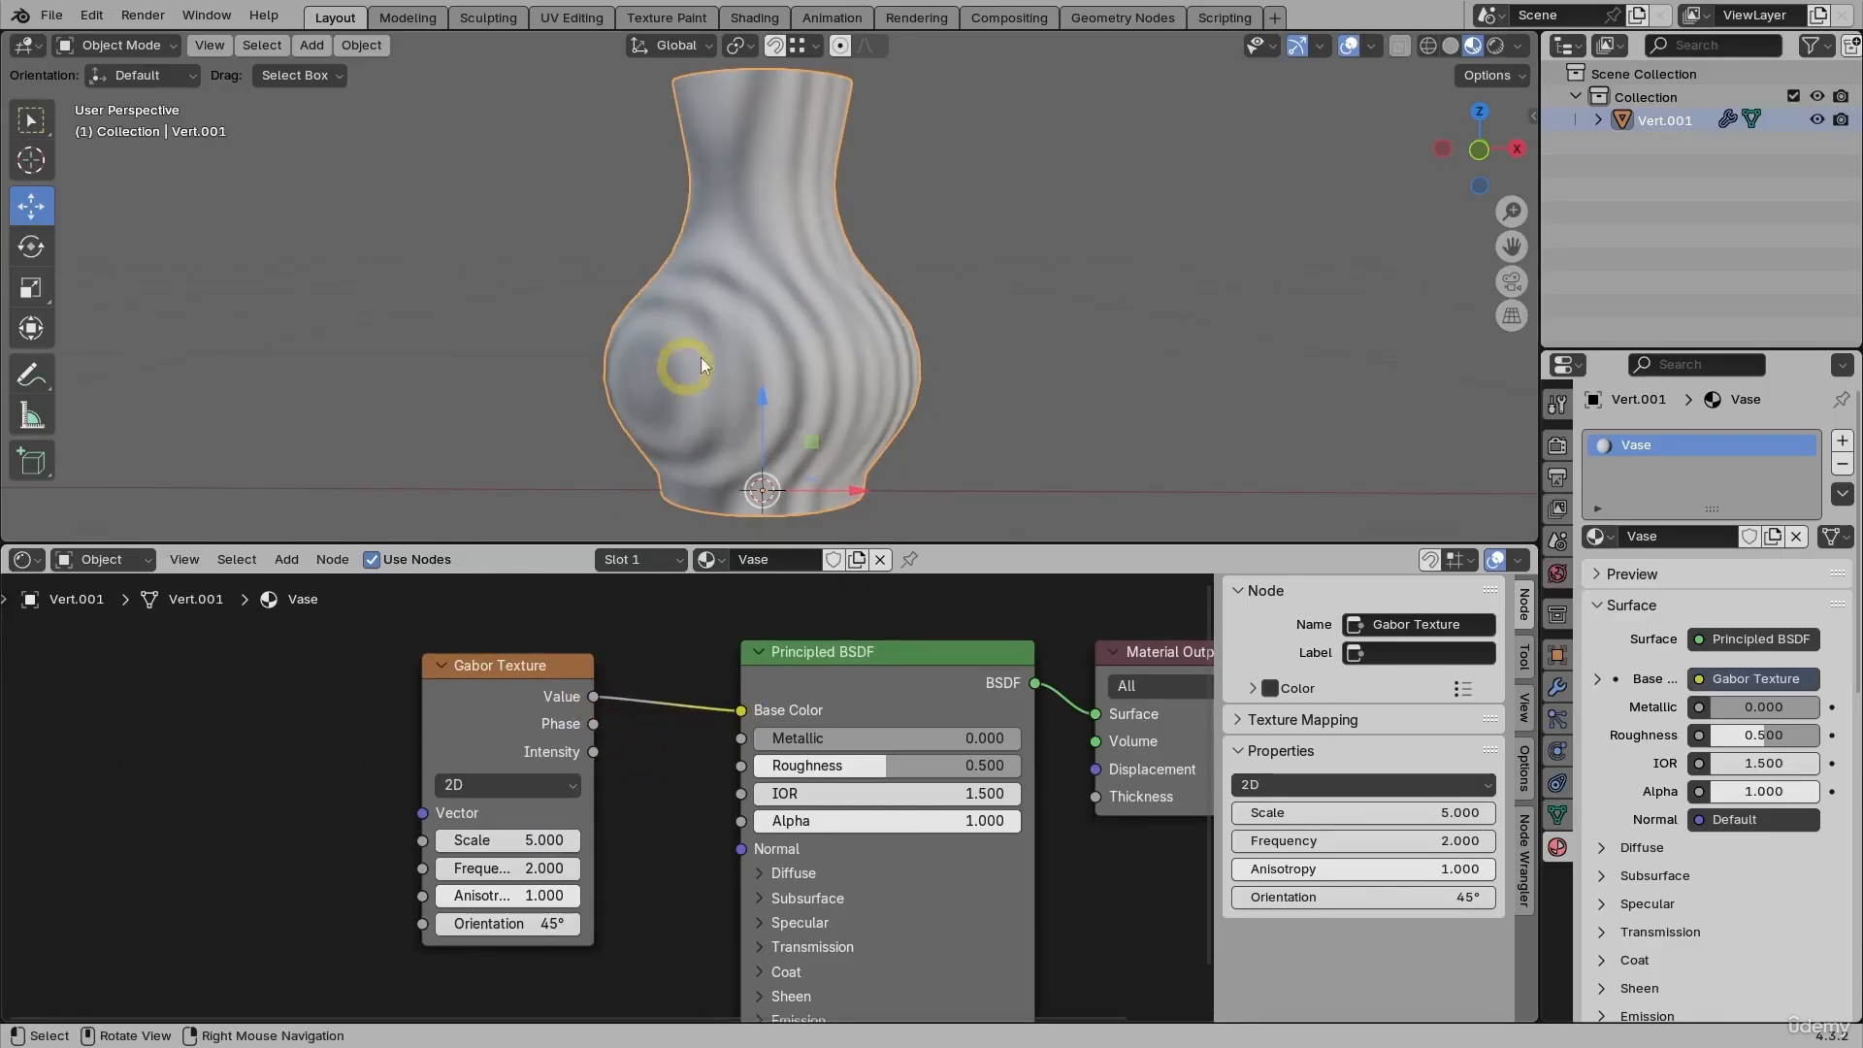
Switch the Gabor Texture node's type to 3D
middle_click_drag(940, 417, 807, 417)
scroll(819, 423, "down", 1)
scroll(803, 427, "up", 1)
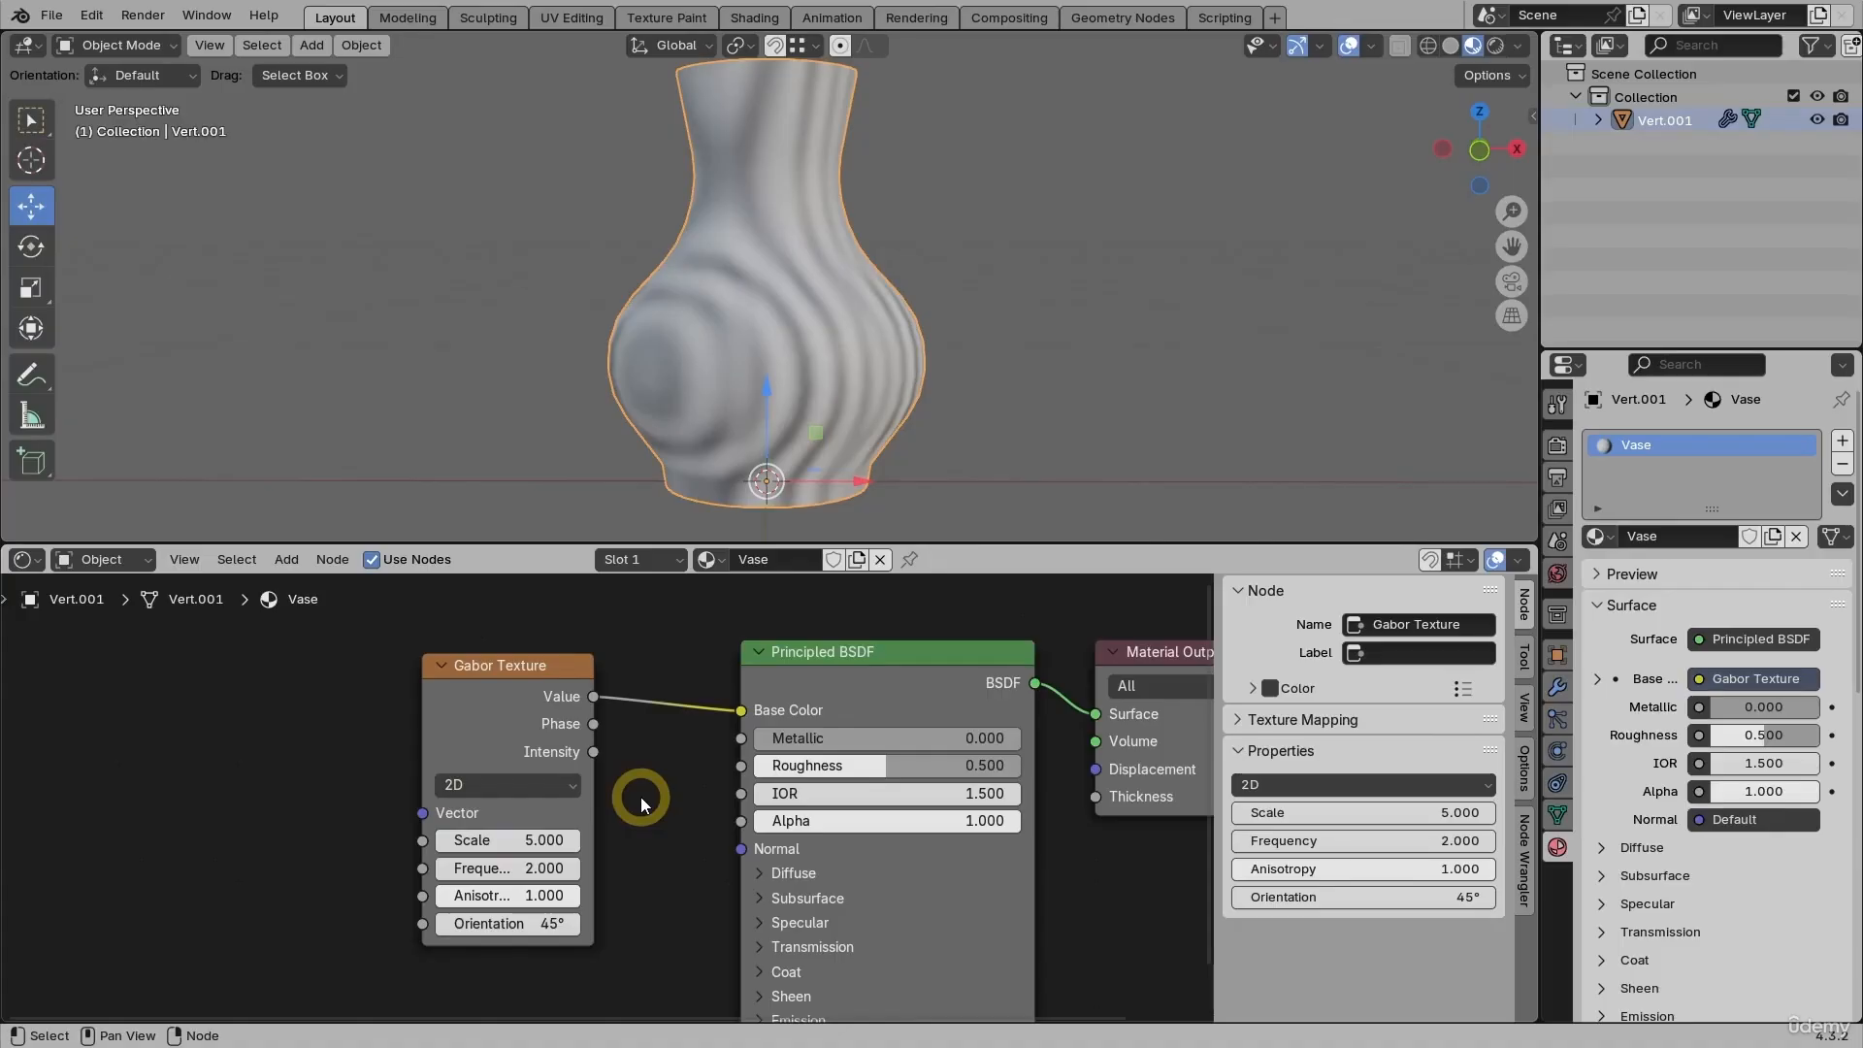
left_click(476, 784)
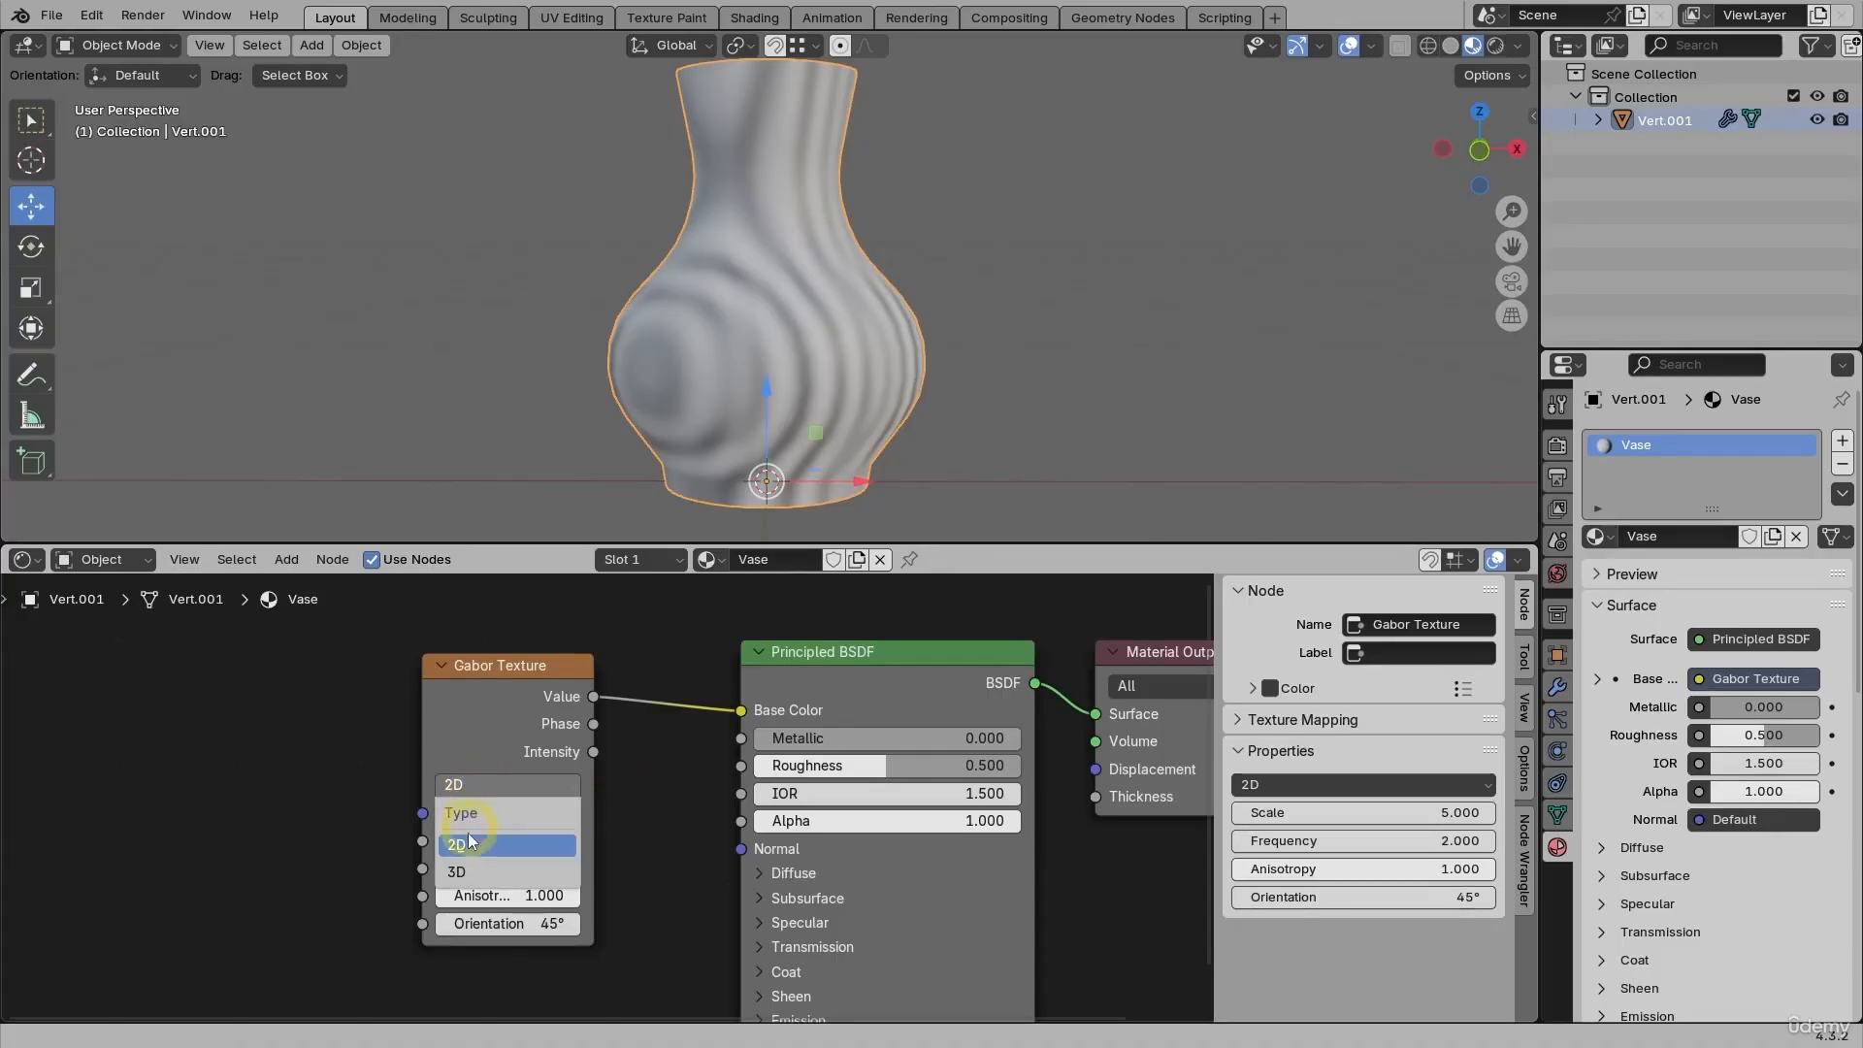
left_click(464, 872)
scroll(656, 813, "down", 1)
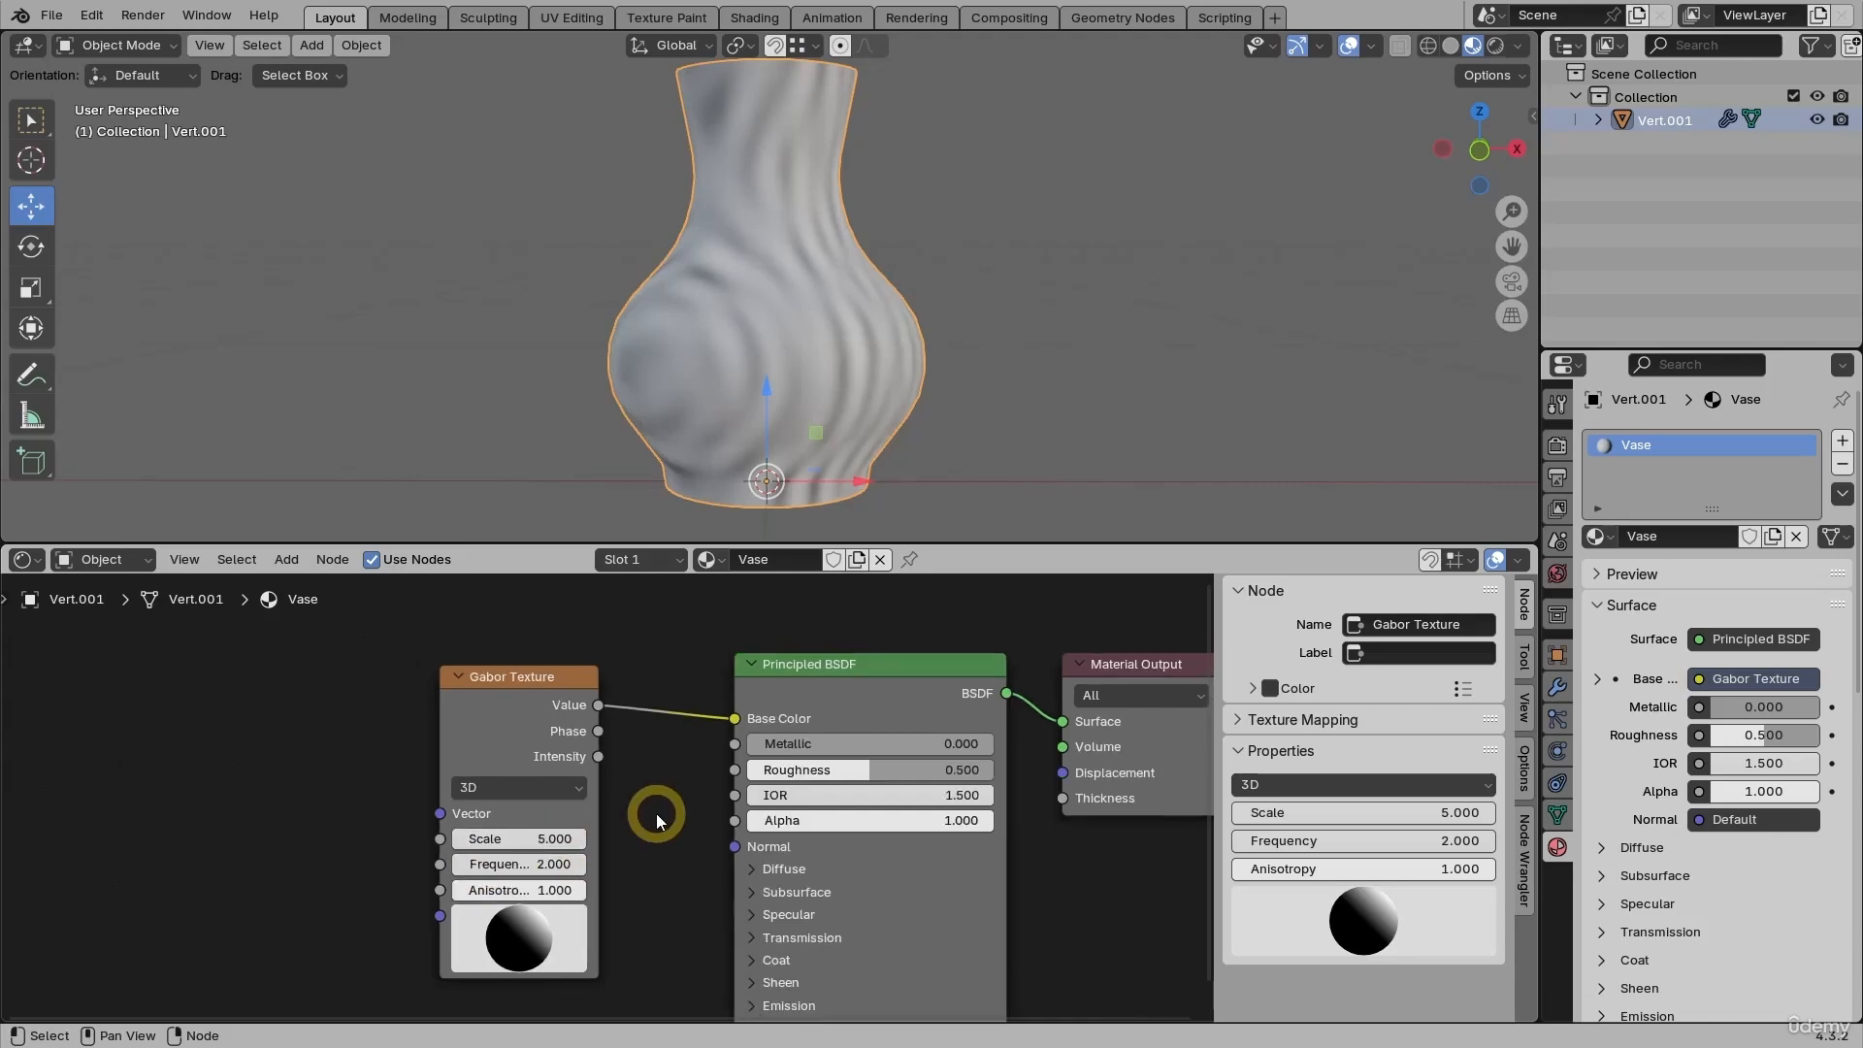
Set the Gabor Texture's Scale to 7
middle_click_drag(753, 477, 738, 428)
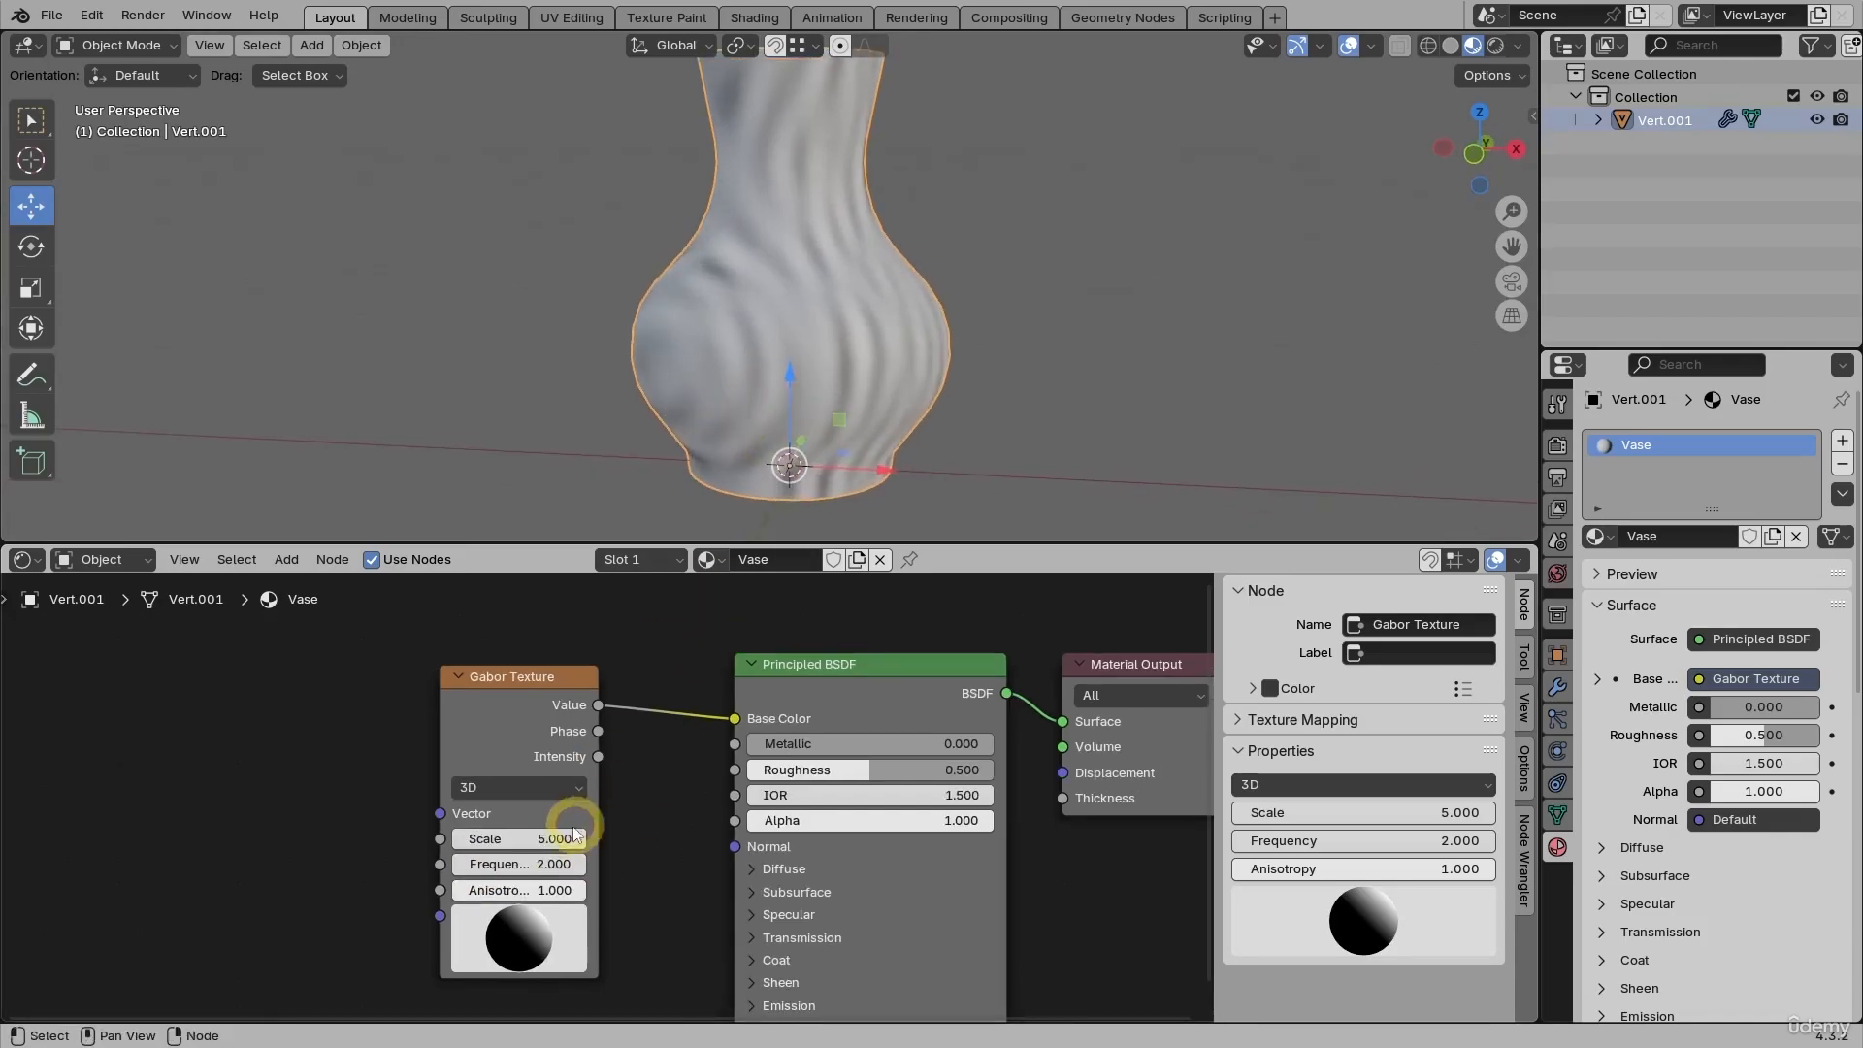
left_click_drag(576, 838, 594, 854)
left_click(519, 839)
type("7")
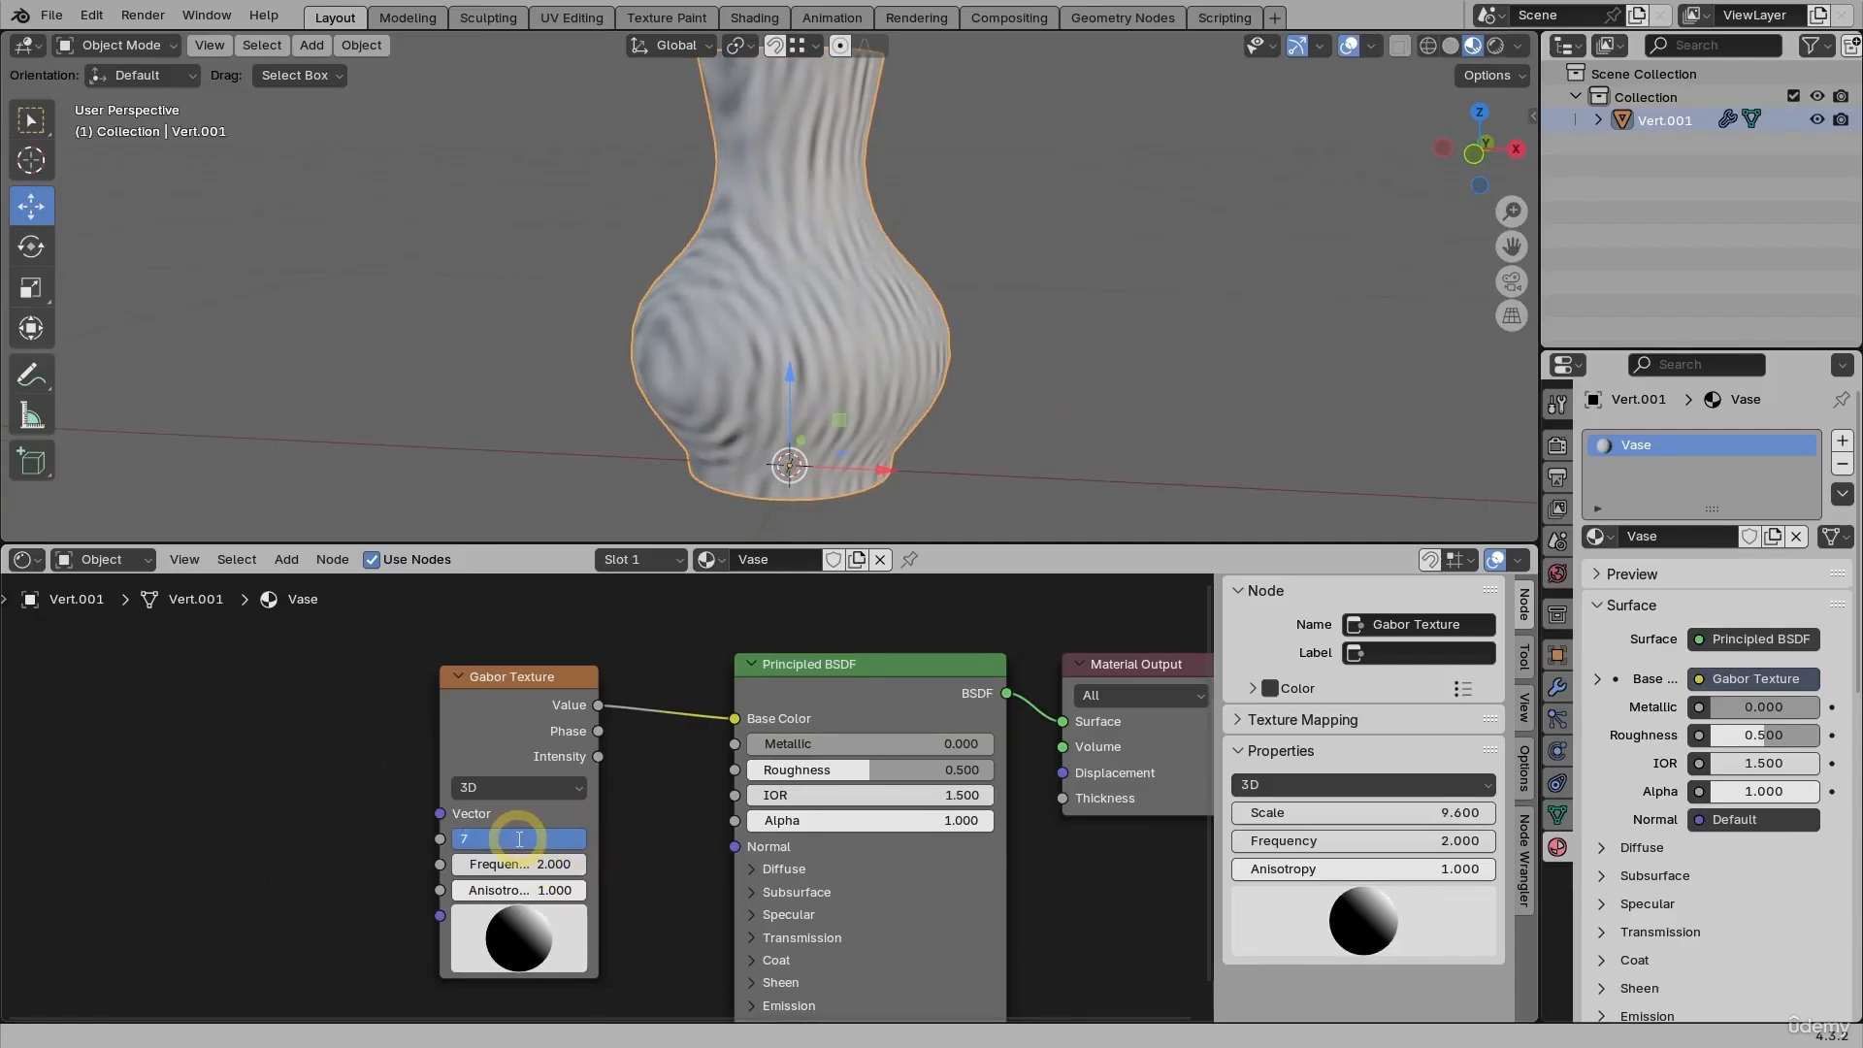
key("Return")
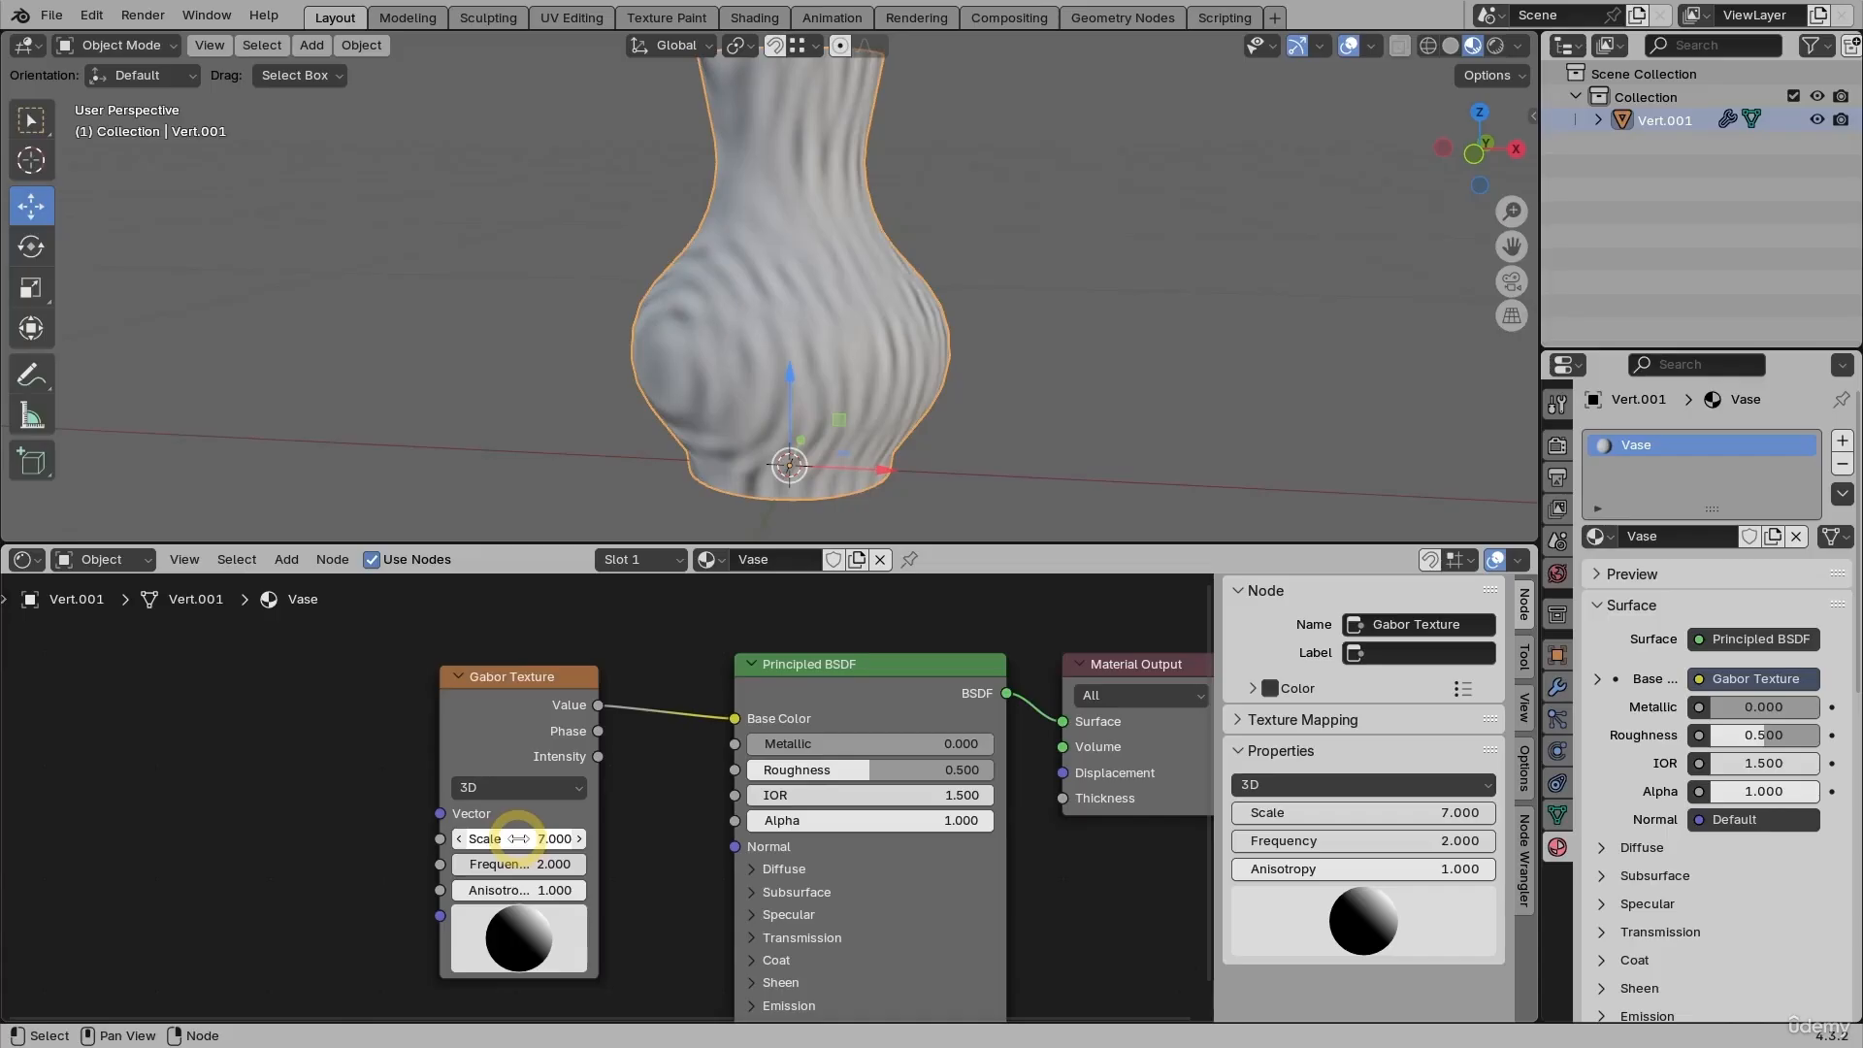
Set the Gabor Texture's Frequency to 5 and inspect the stripes around the vase
mouse_move(519, 863)
left_mouse_down()
mouse_move(540, 187)
mouse_move(573, 194)
mouse_move(524, 208)
mouse_move(579, 207)
mouse_move(562, 213)
left_mouse_up()
left_click(531, 863)
type("5")
key("Return")
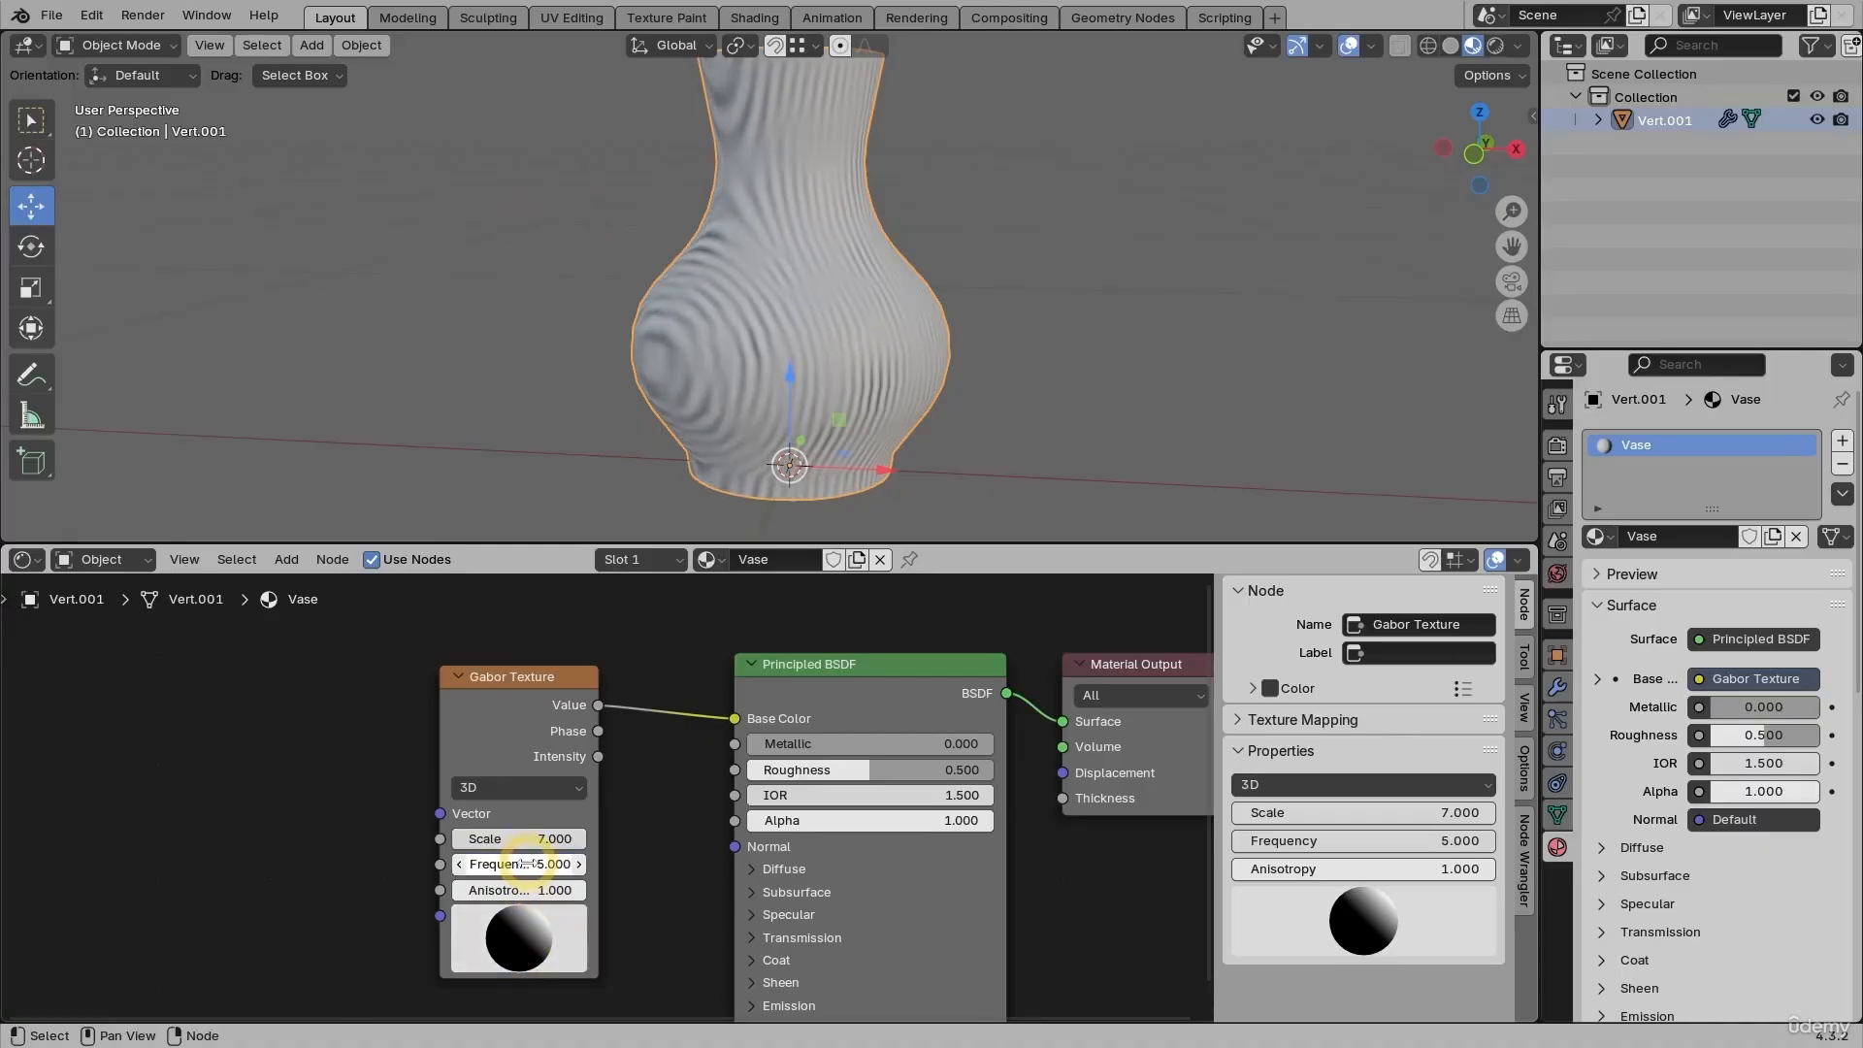
middle_click_drag(863, 441, 801, 407)
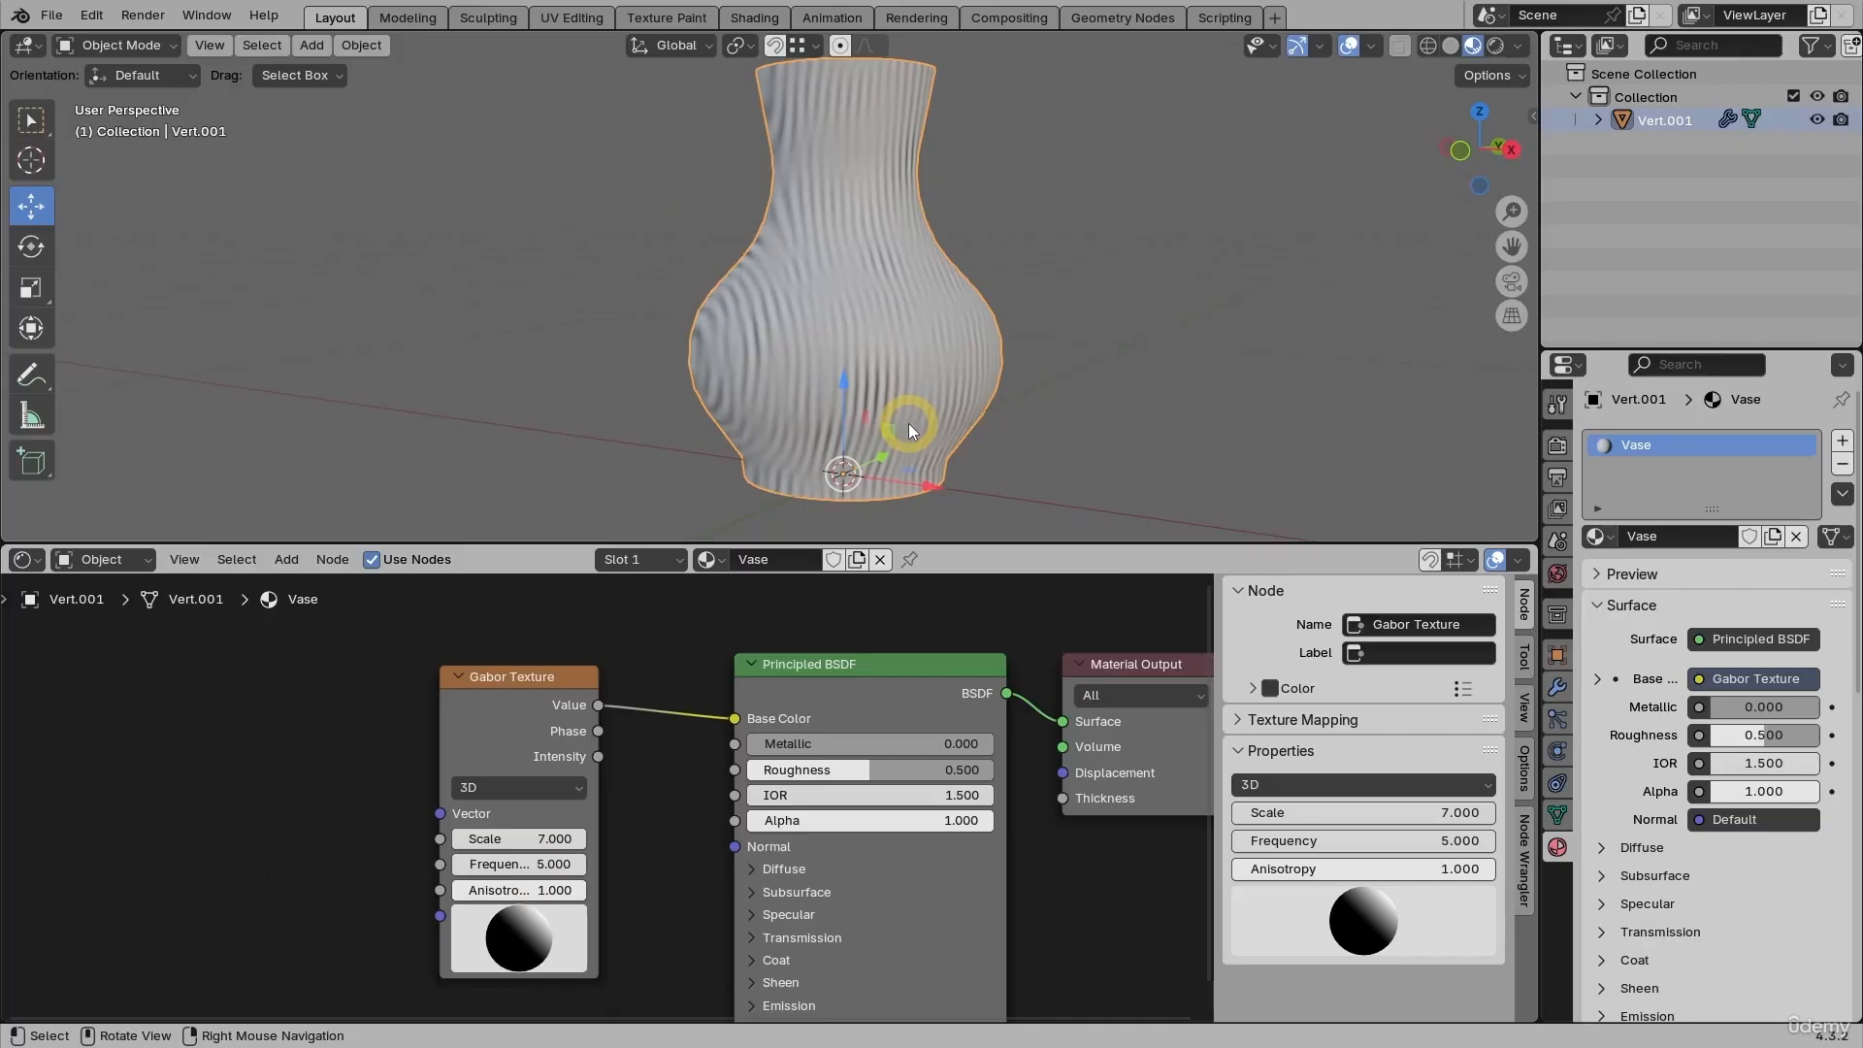
left_click(693, 383)
left_click(973, 348)
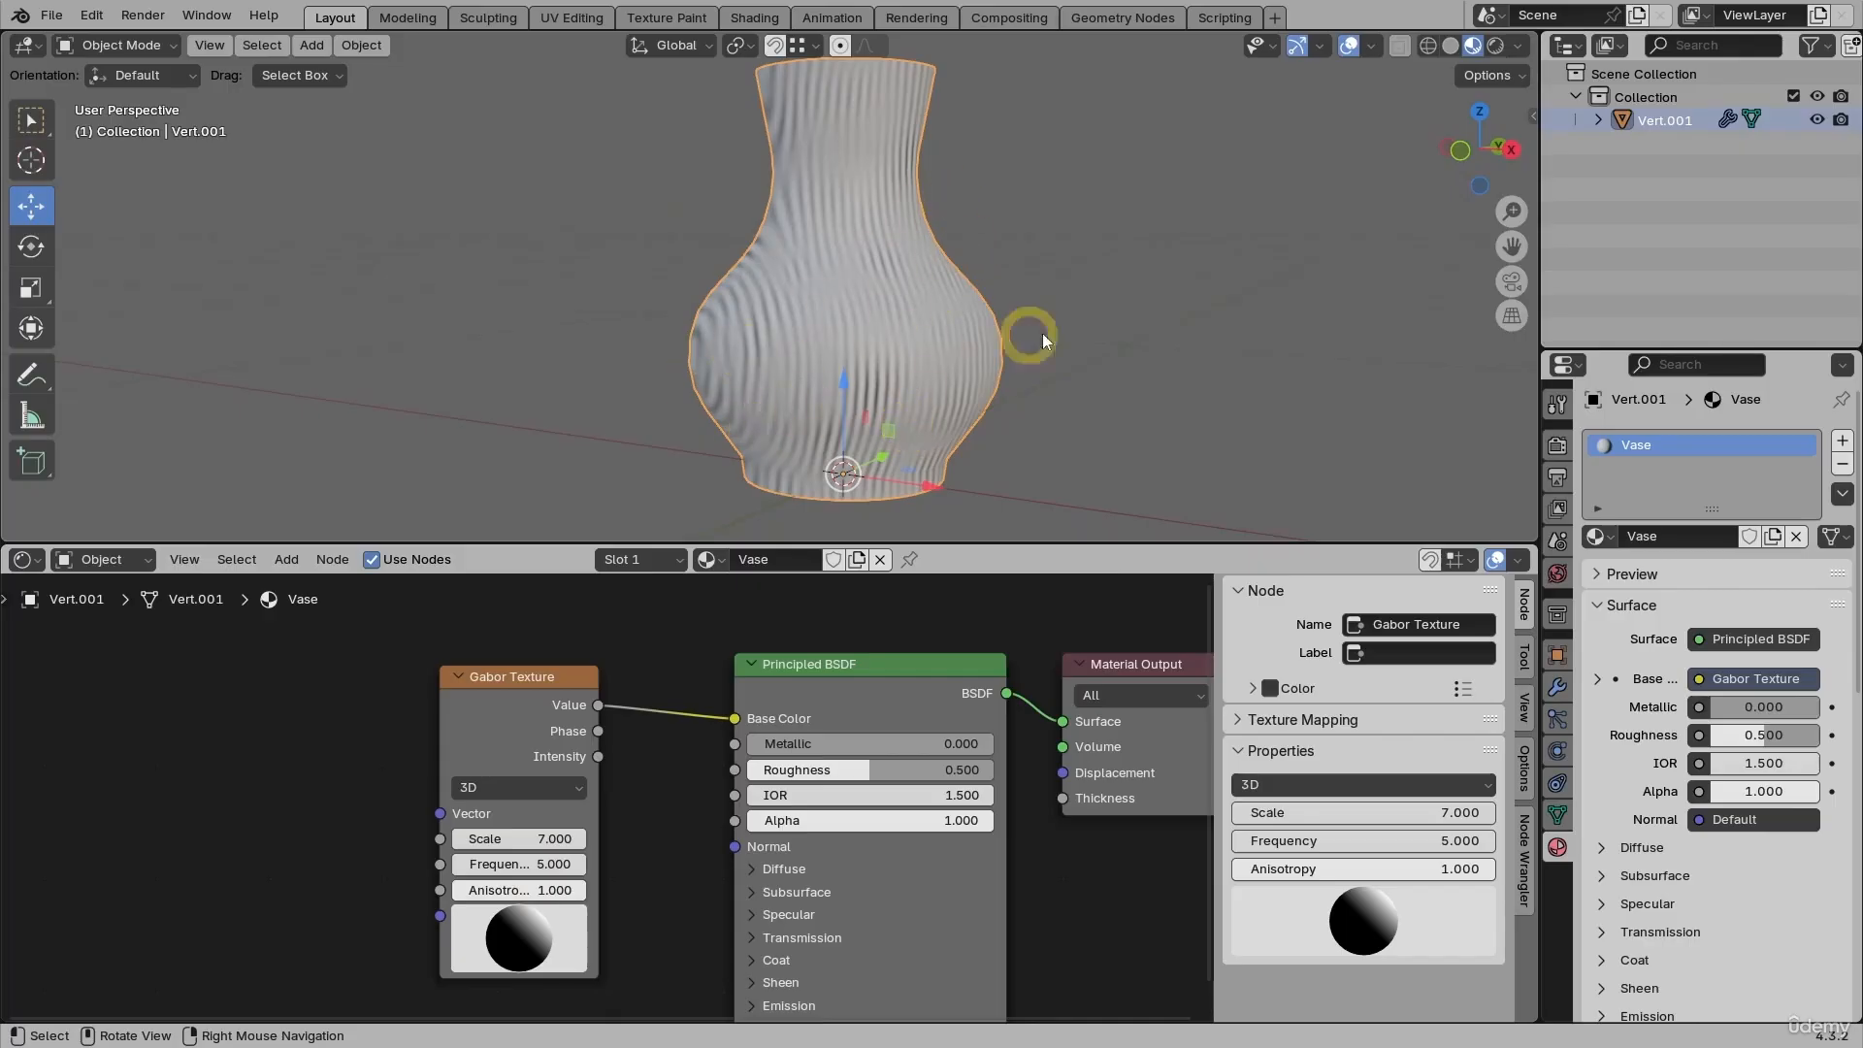
middle_click_drag(768, 432, 846, 430)
left_click(668, 860)
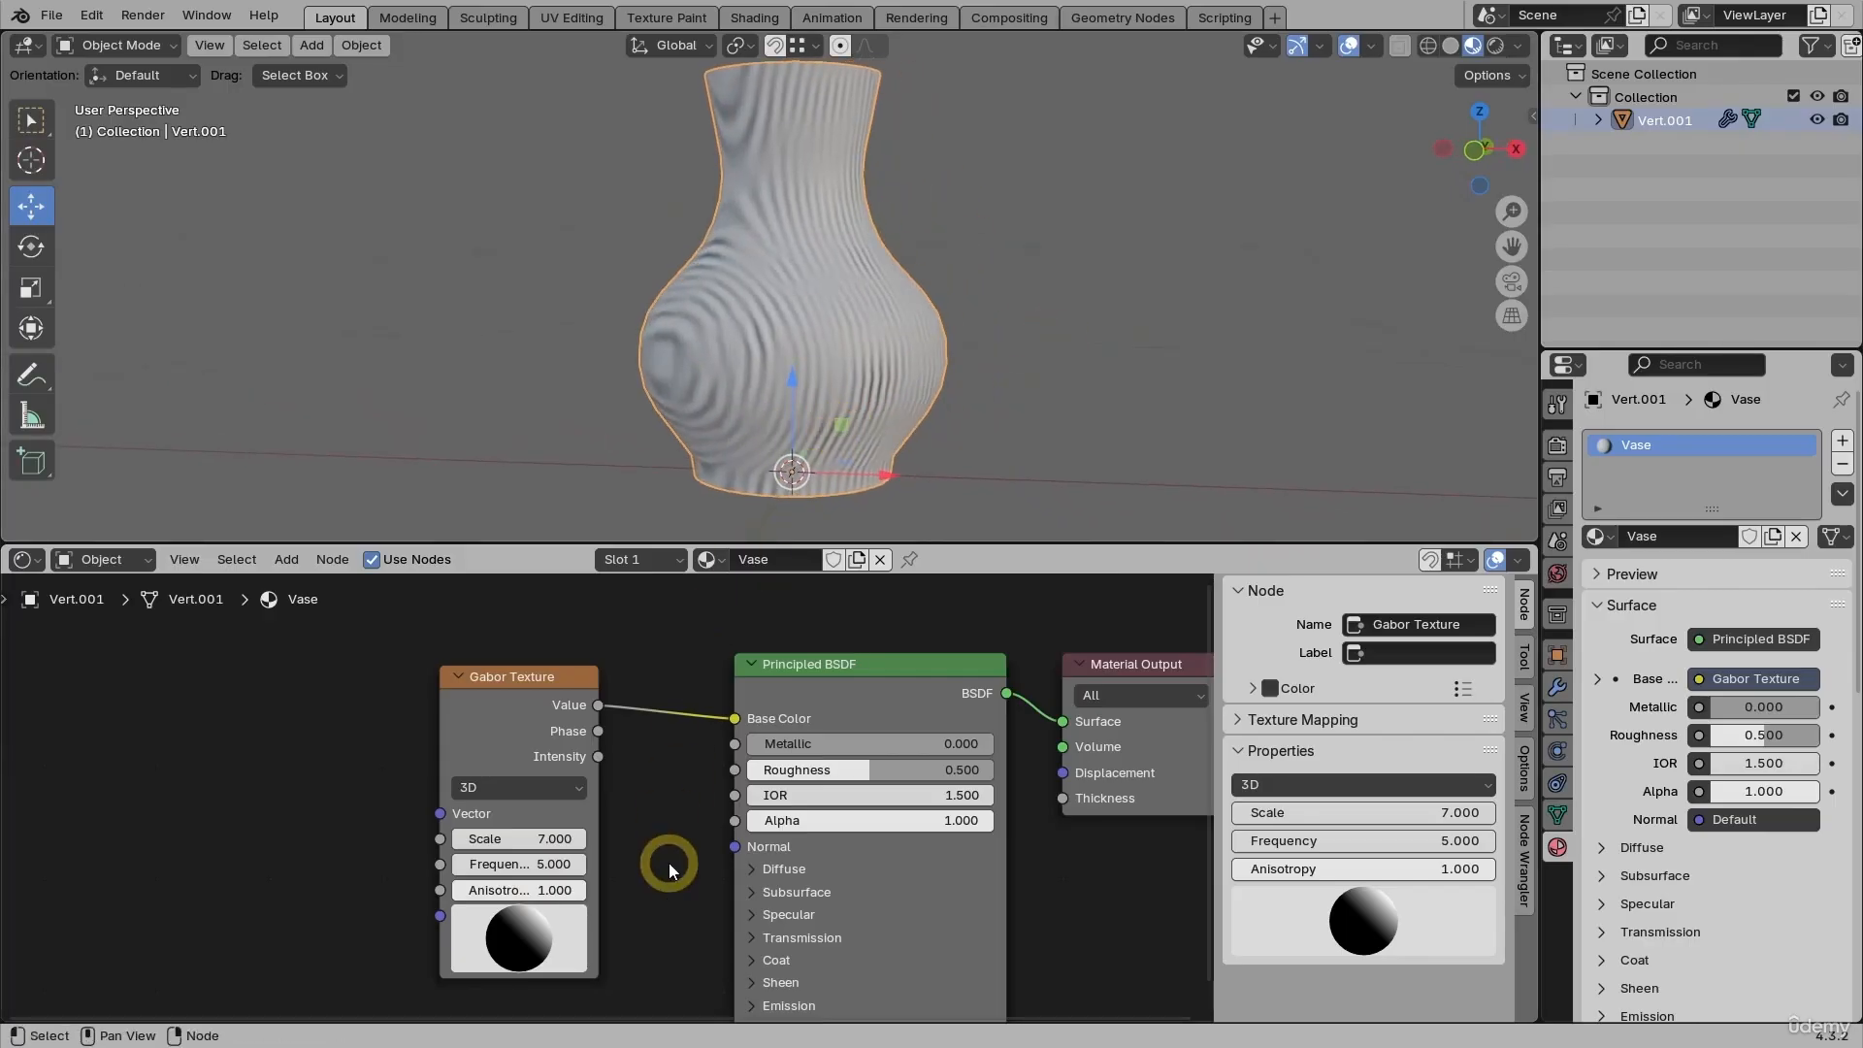
Try out other orientation directions for the Gabor Texture node and restore the original one
left_click(537, 941)
left_click_drag(540, 948, 445, 964)
mouse_move(689, 426)
middle_mouse_down()
mouse_move(687, 395)
mouse_move(670, 402)
middle_mouse_up()
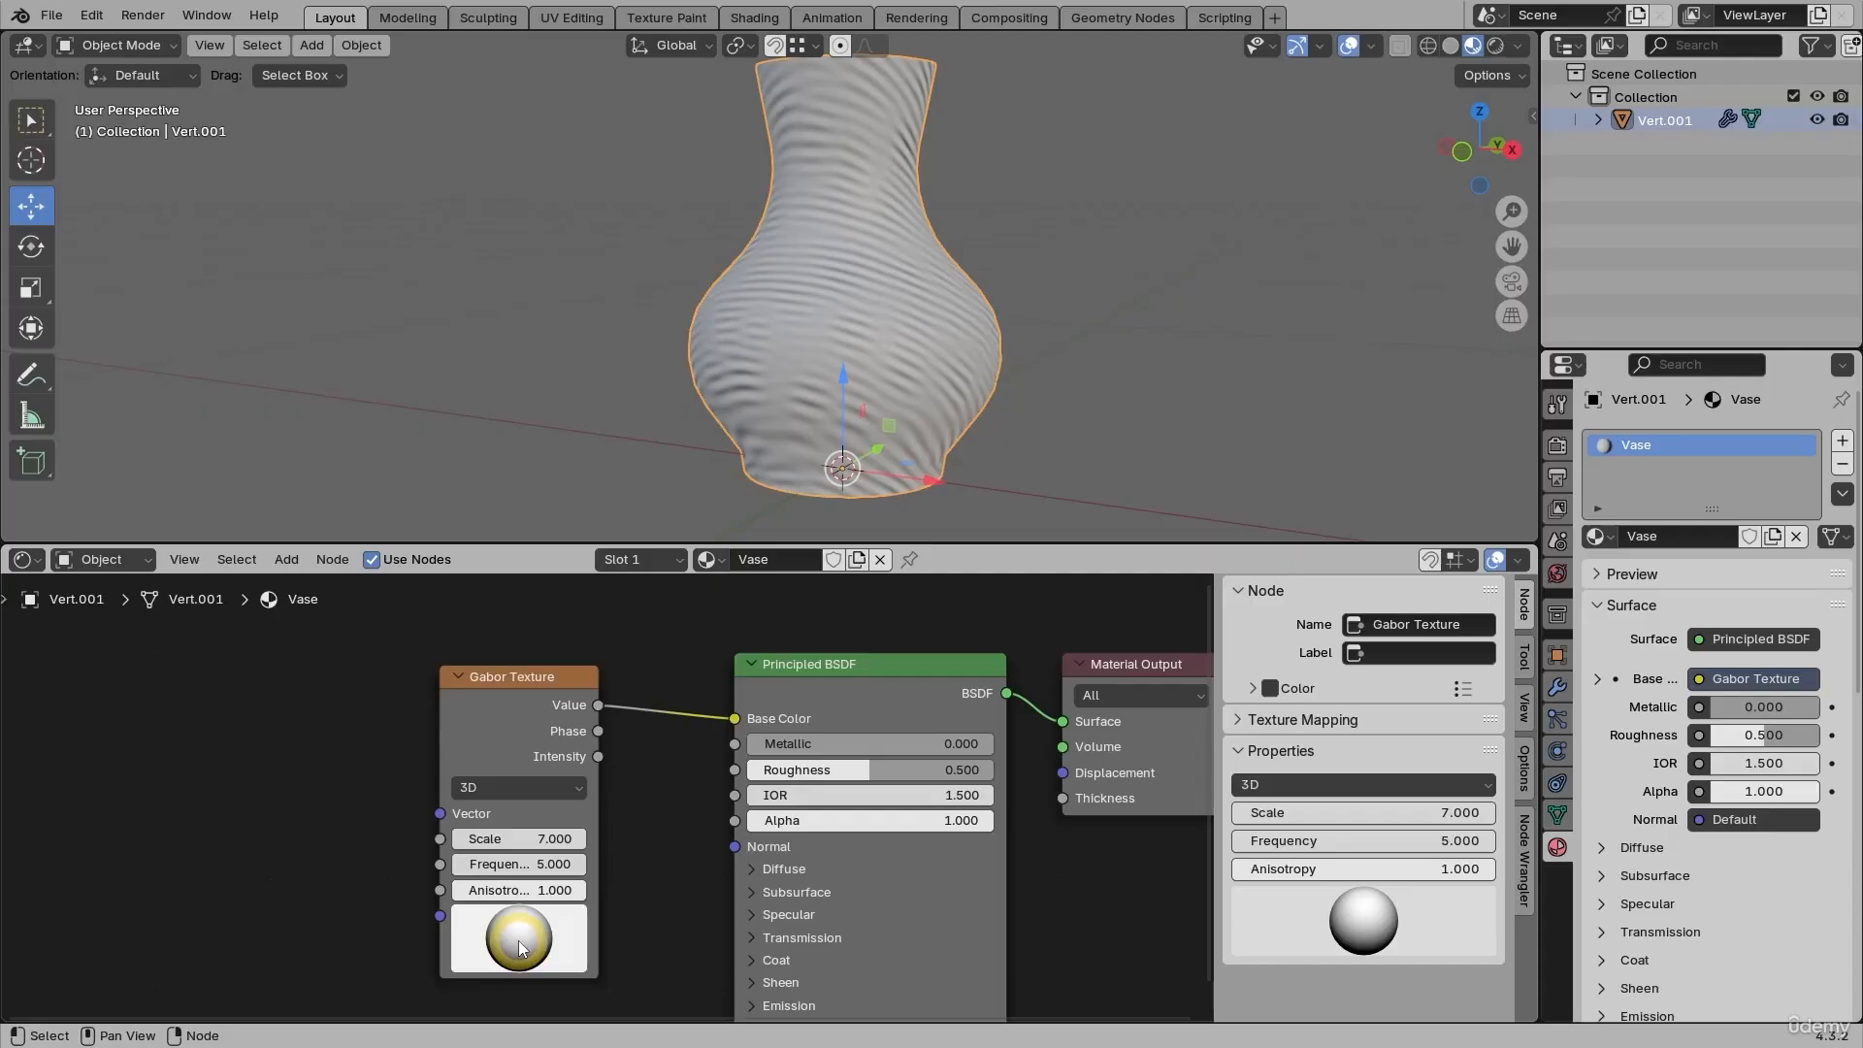
left_click_drag(521, 947, 520, 947)
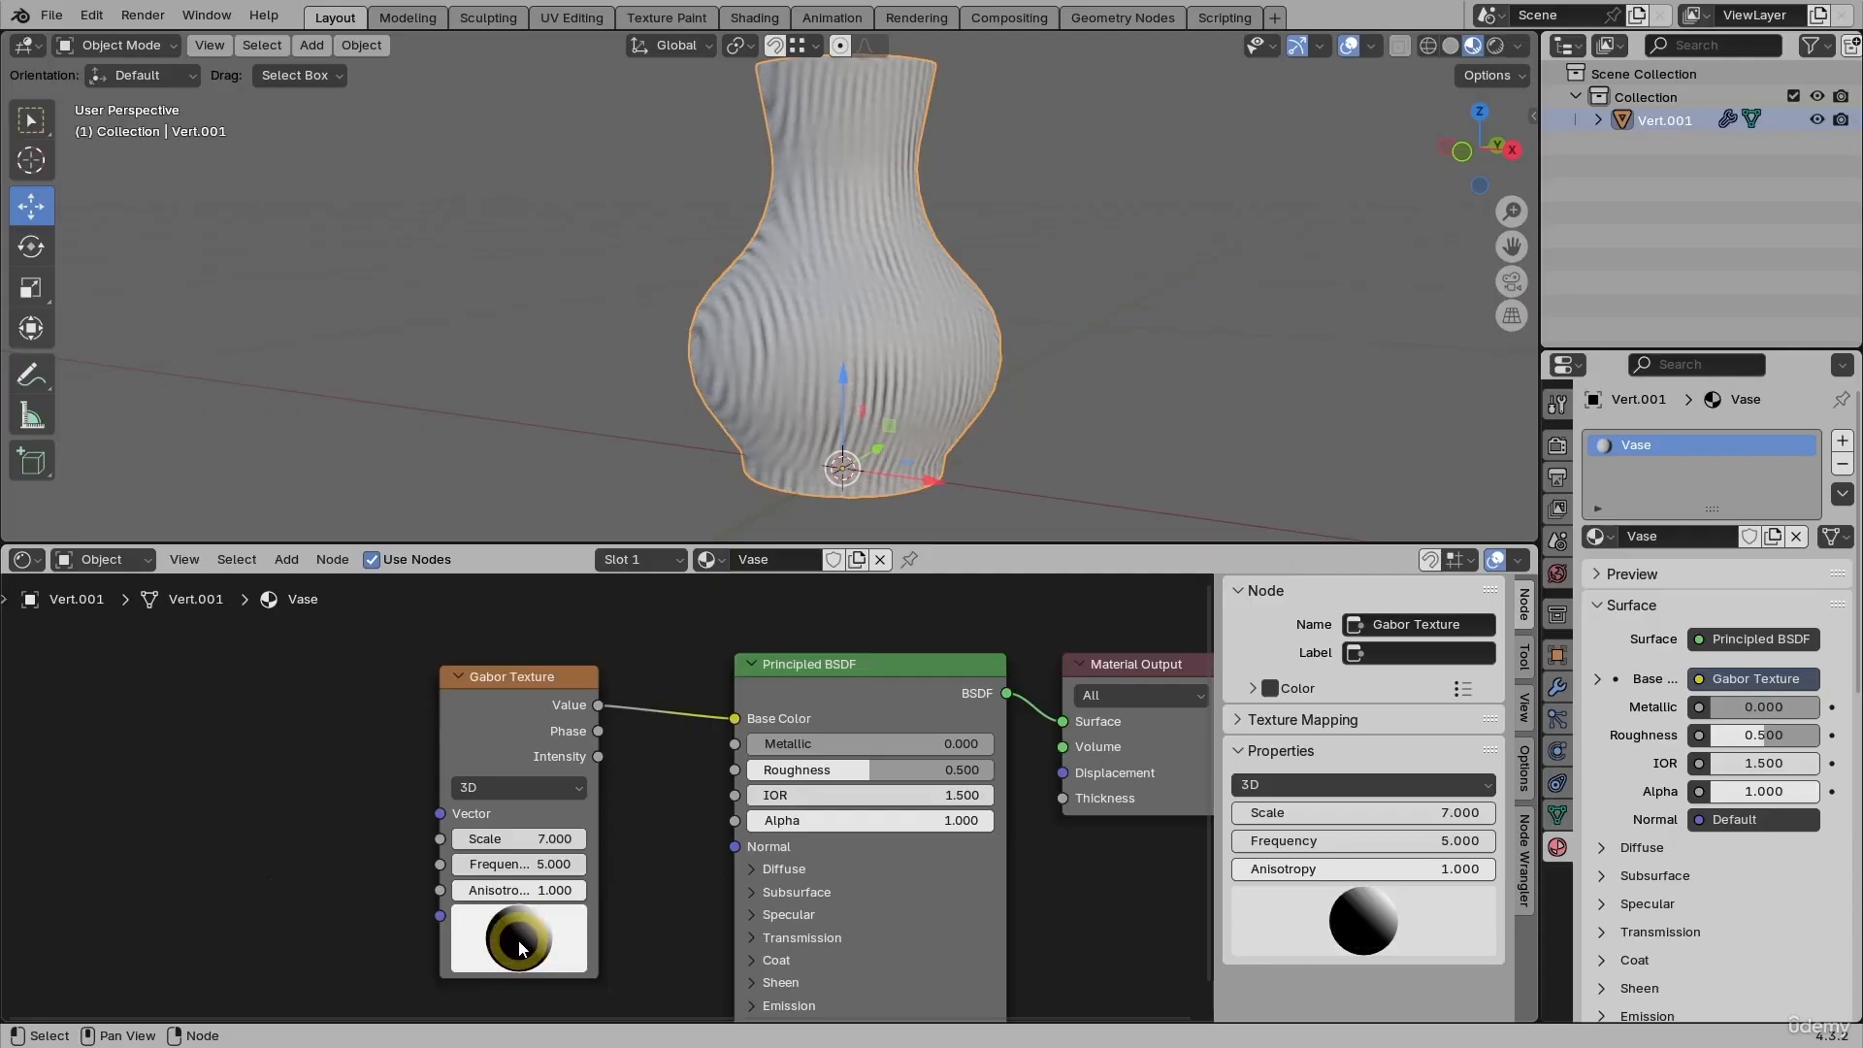
Add Texture Coordinate and Mapping nodes with Node Wrangler's texture setup, and delete the Image Texture node that comes with them
scroll(679, 827, "down", 2)
middle_click_drag(668, 823, 779, 802, "shift")
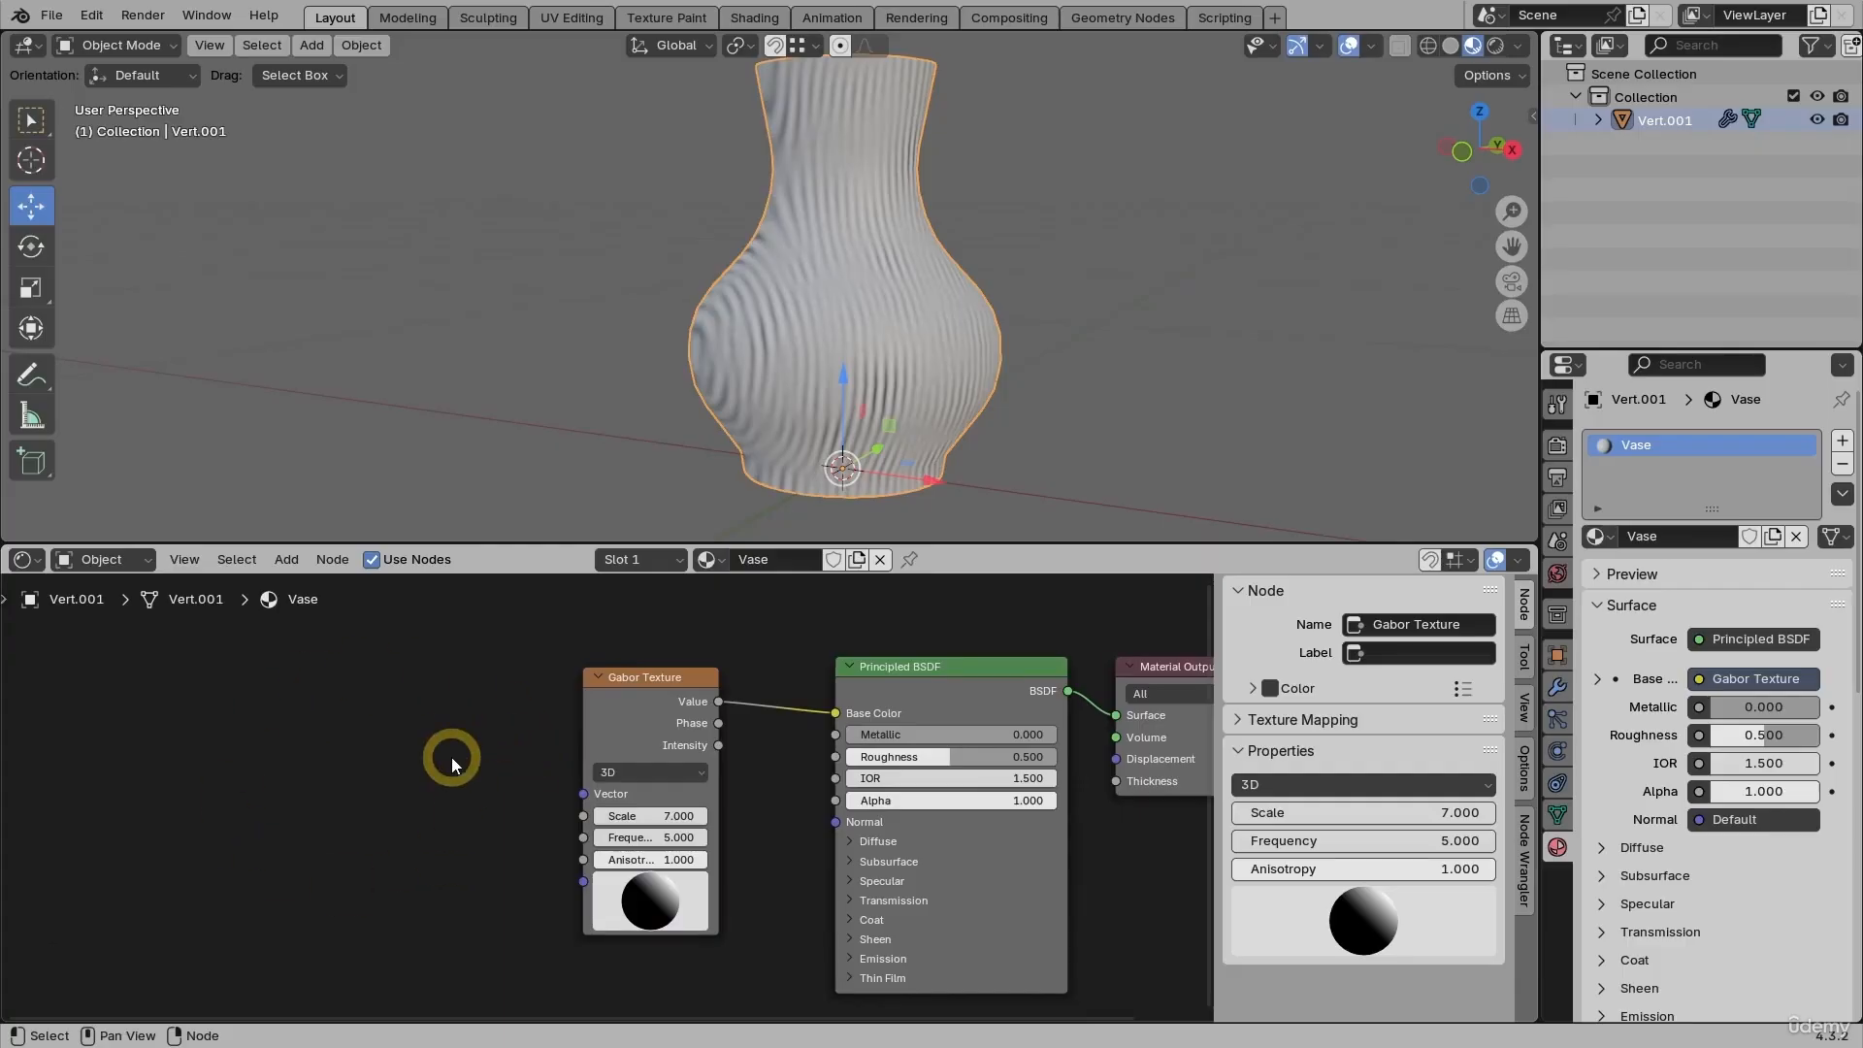
left_click(916, 671)
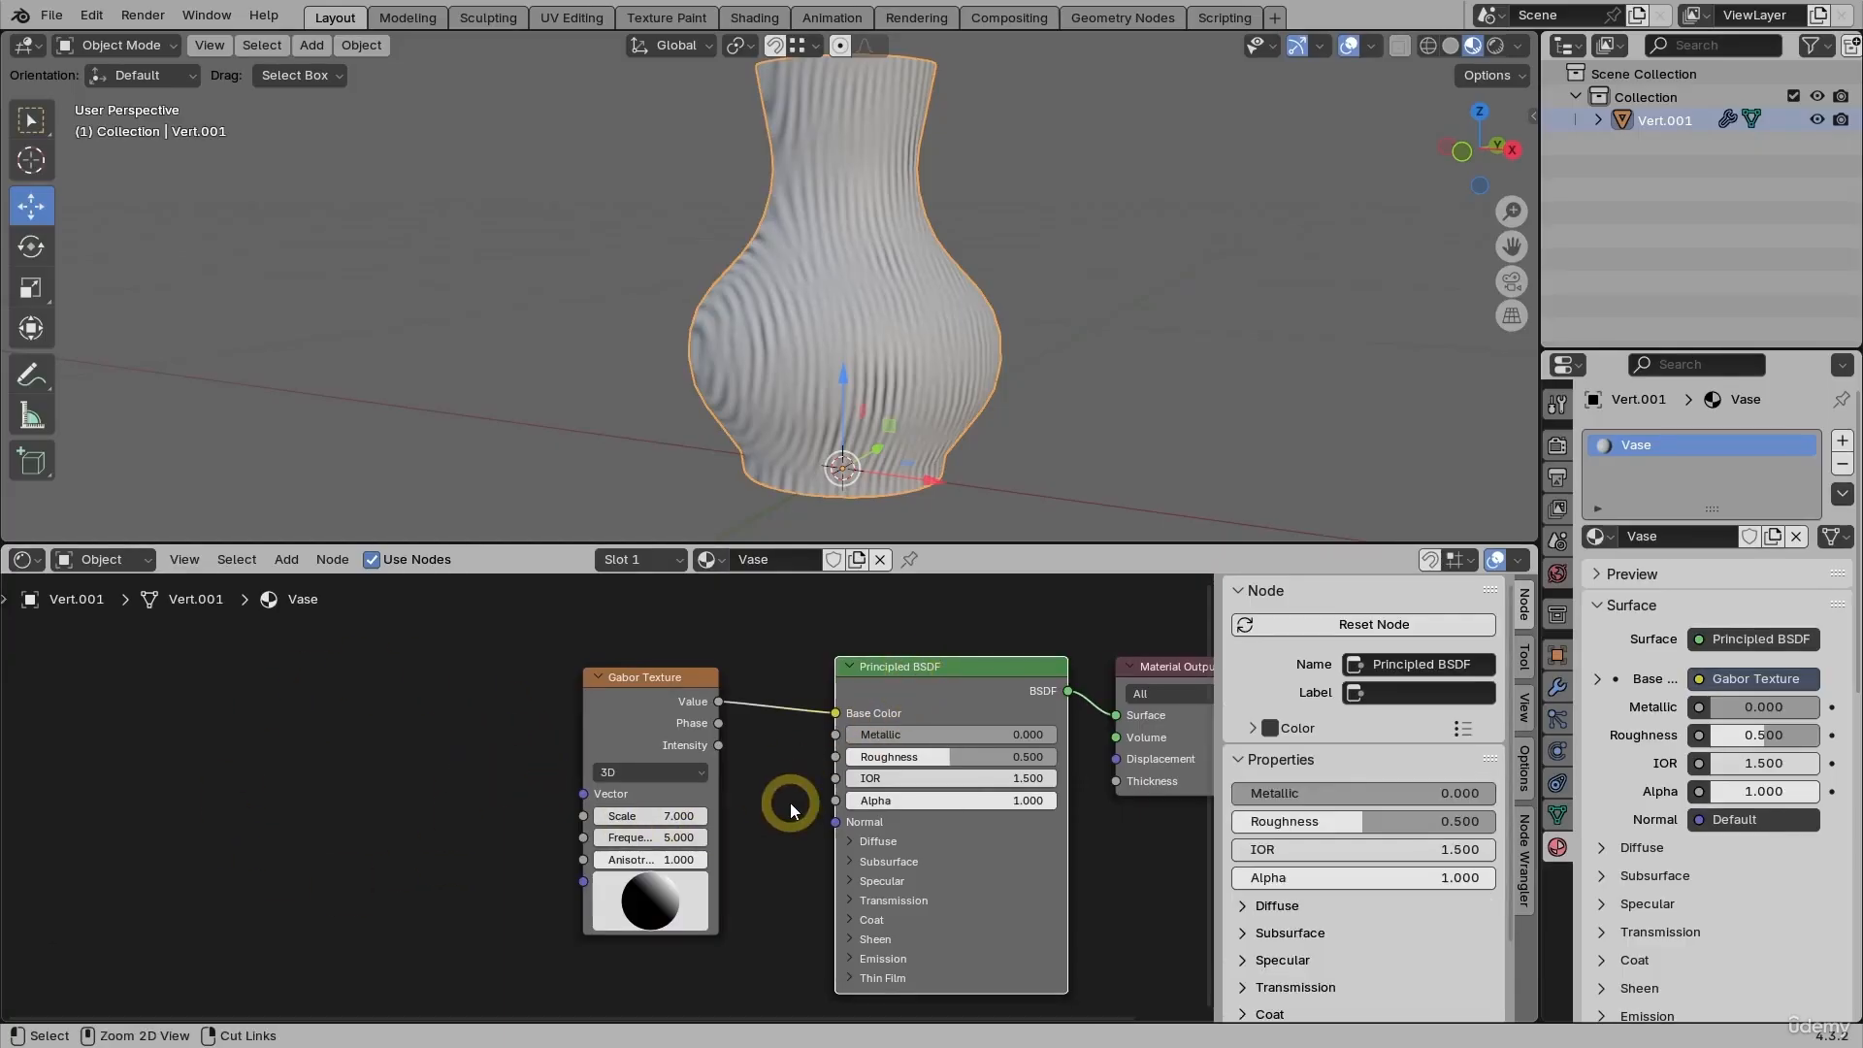
key("ctrl+t")
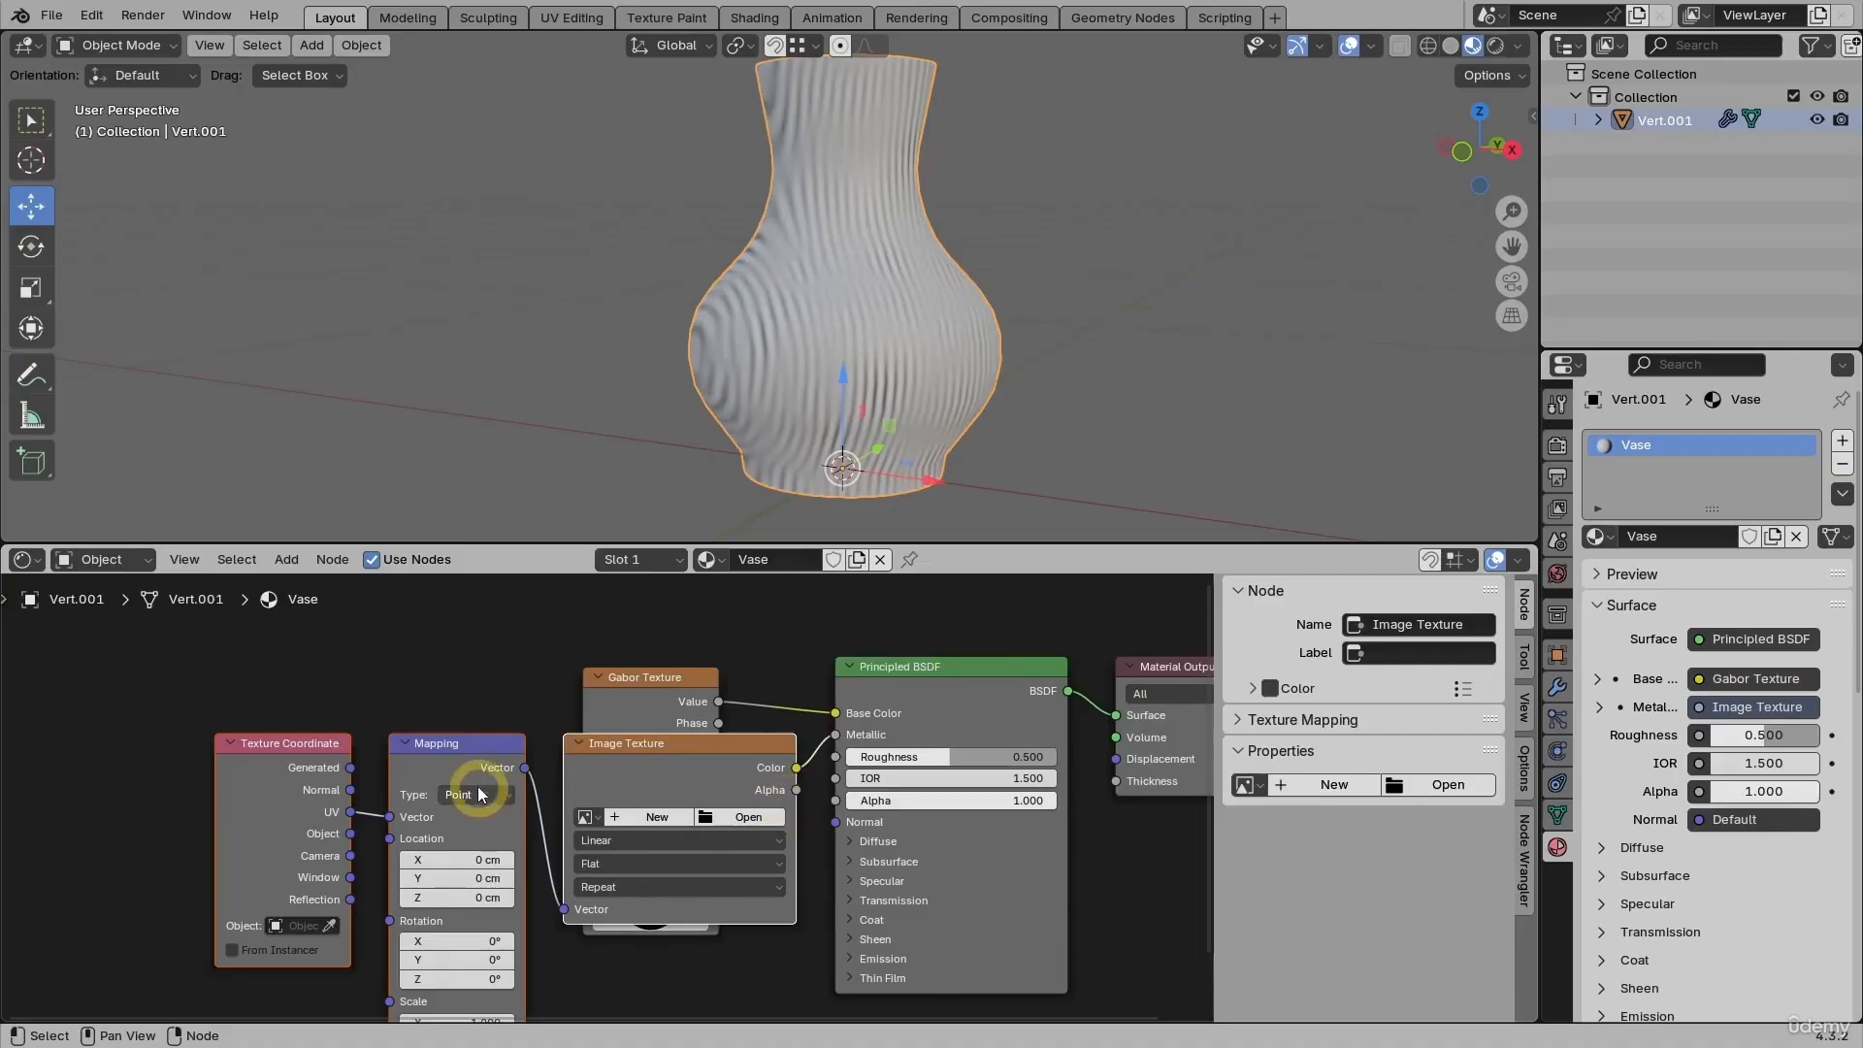
left_click_drag(453, 754, 409, 732)
left_click(524, 666)
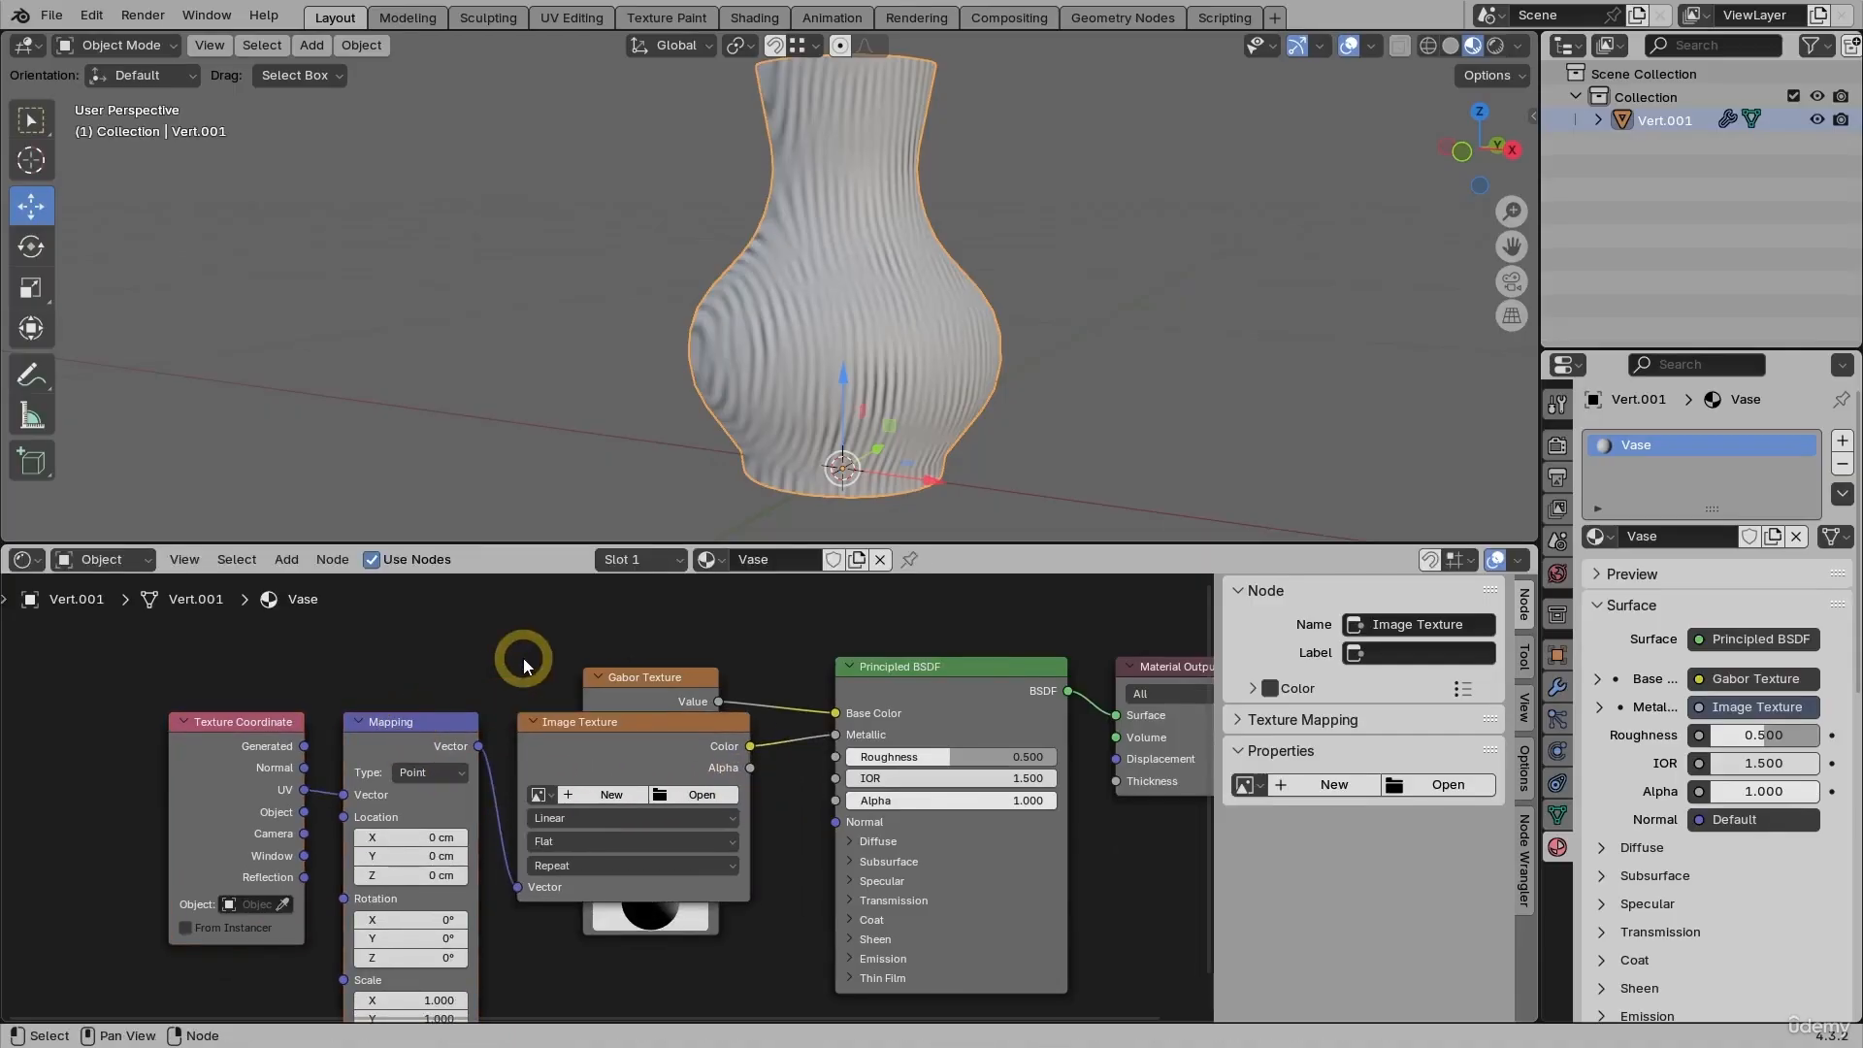
left_click(551, 724)
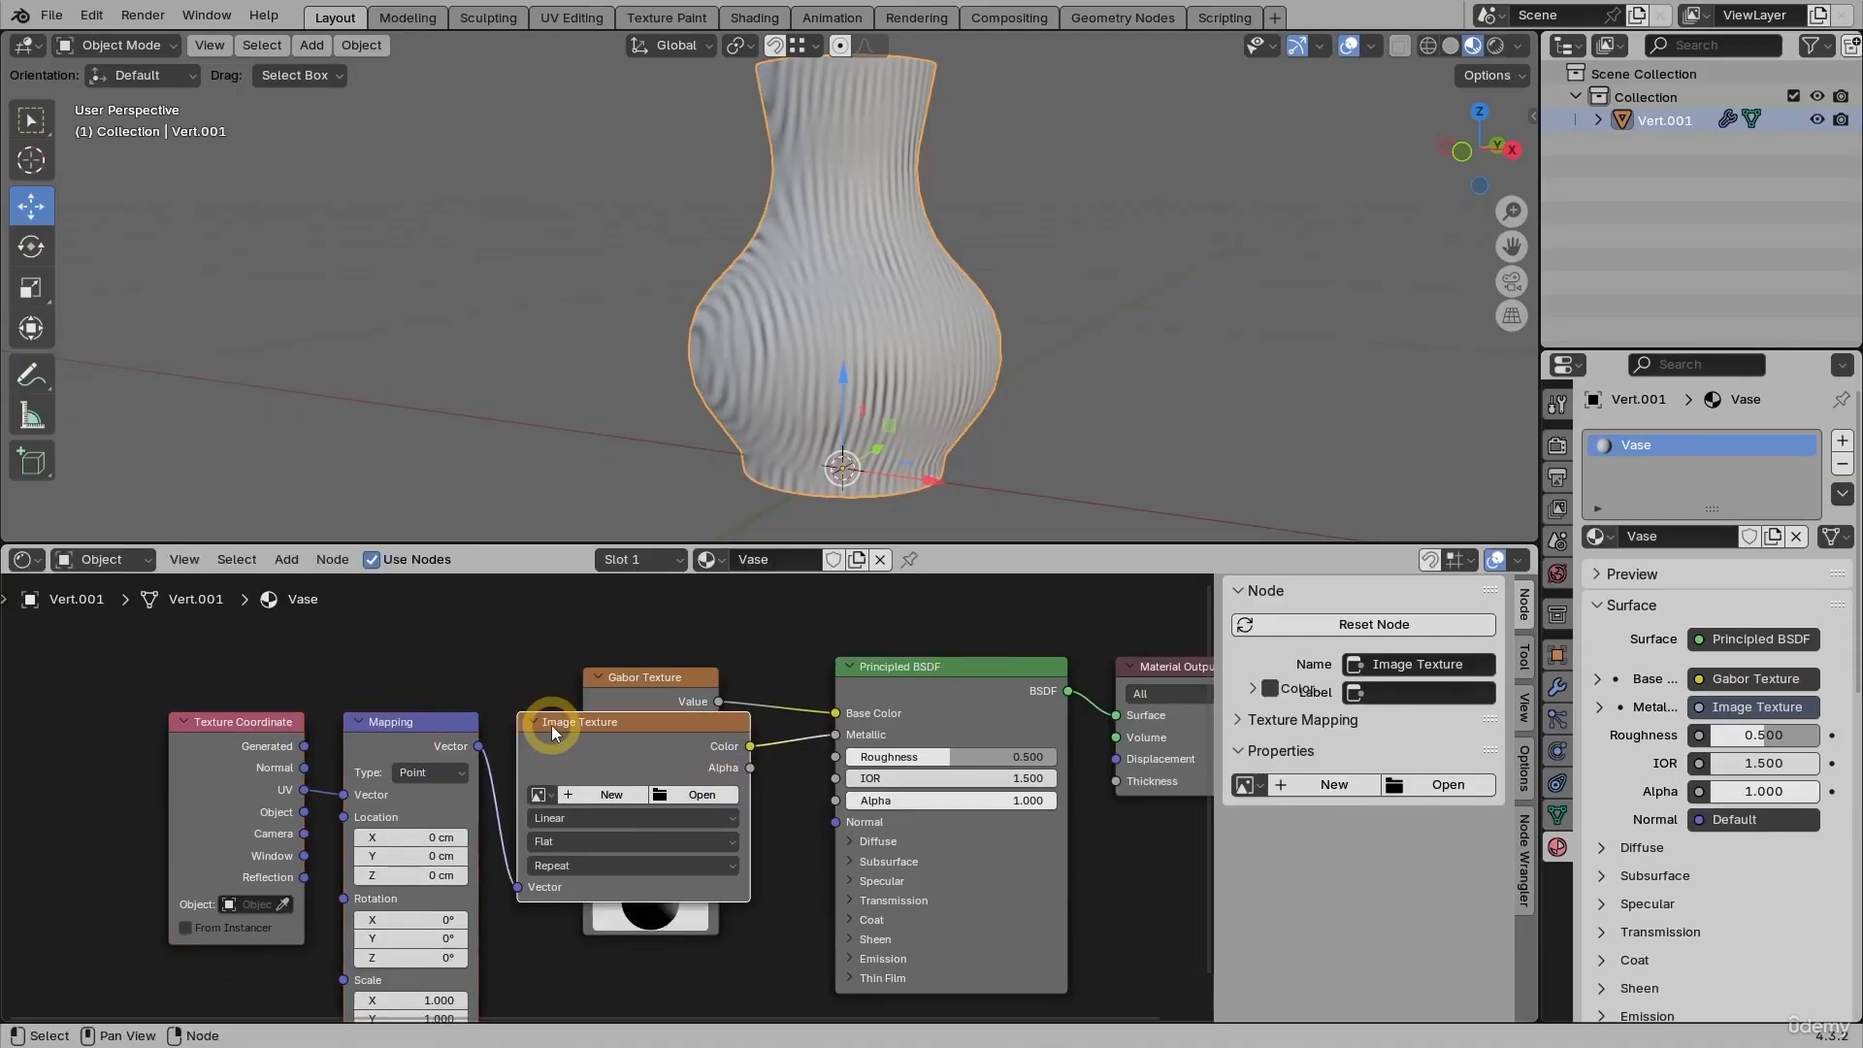
key("x")
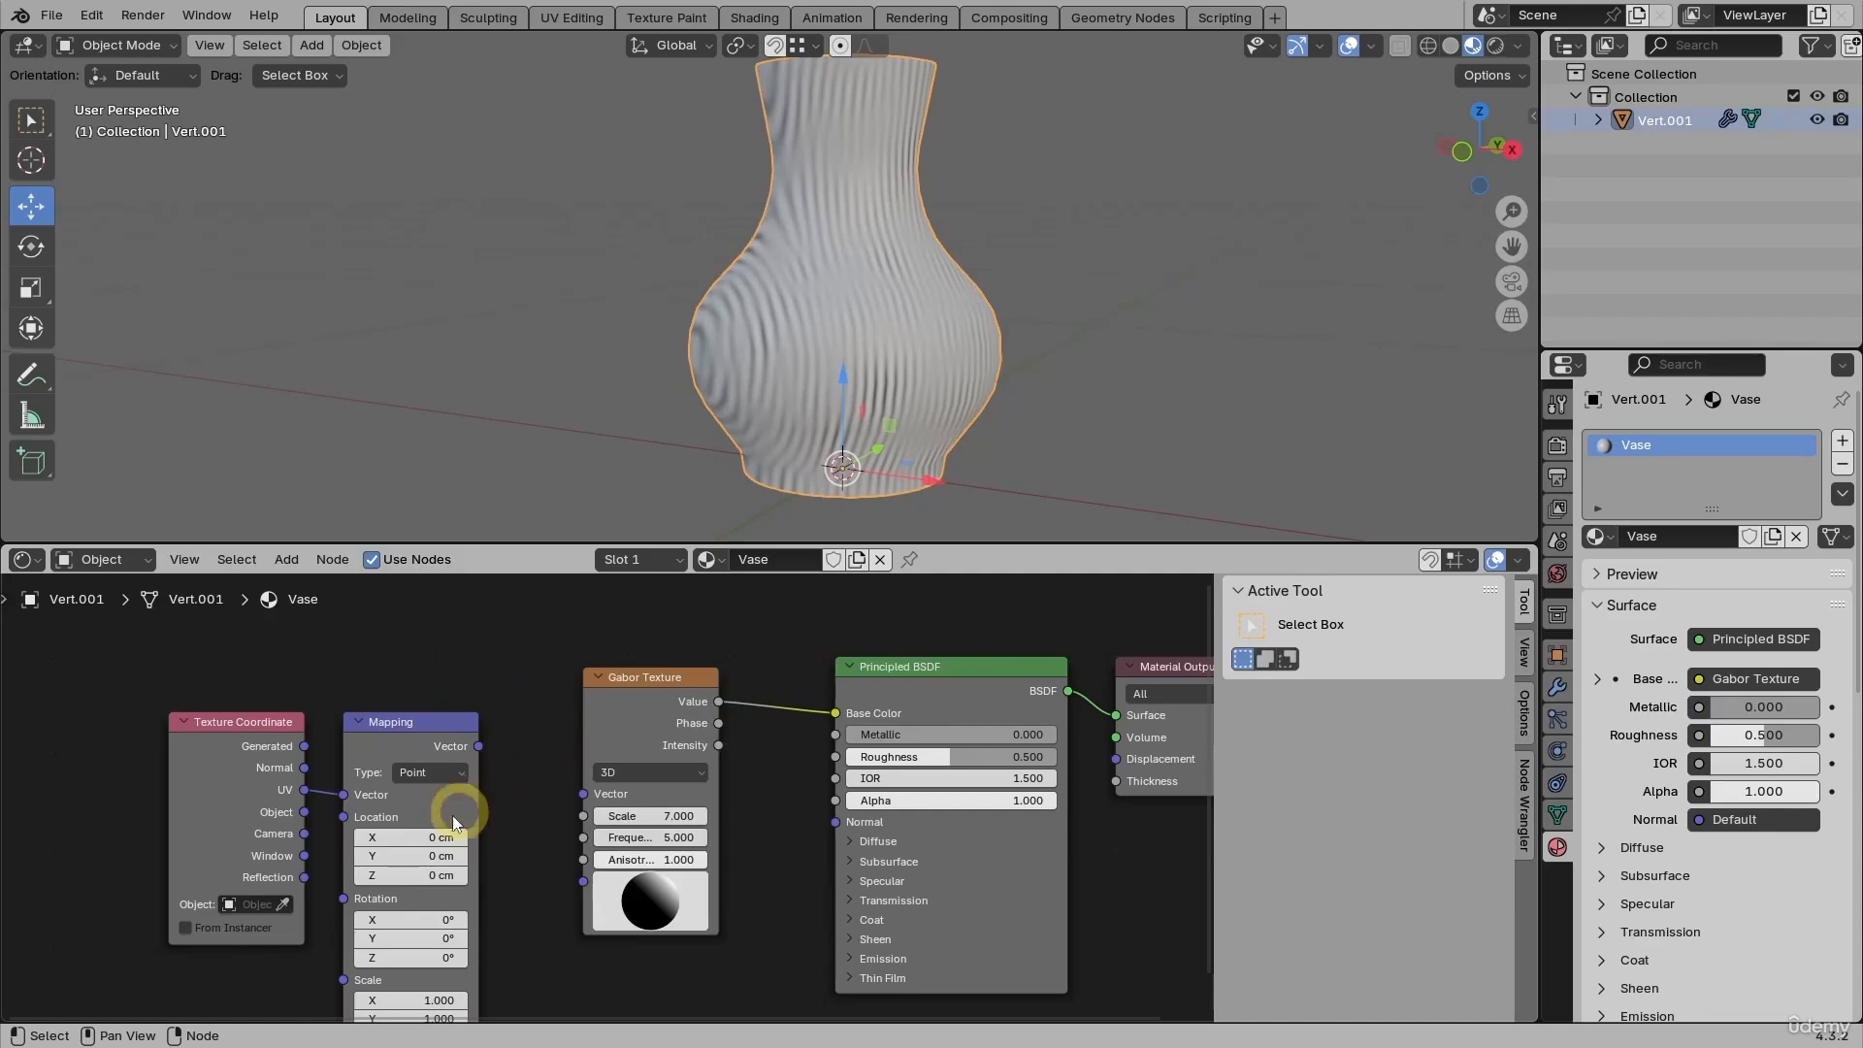
Feed the Object coordinates through the Mapping node, set to Texture type, into the Gabor Texture's Vector input
left_click_drag(307, 815, 343, 795)
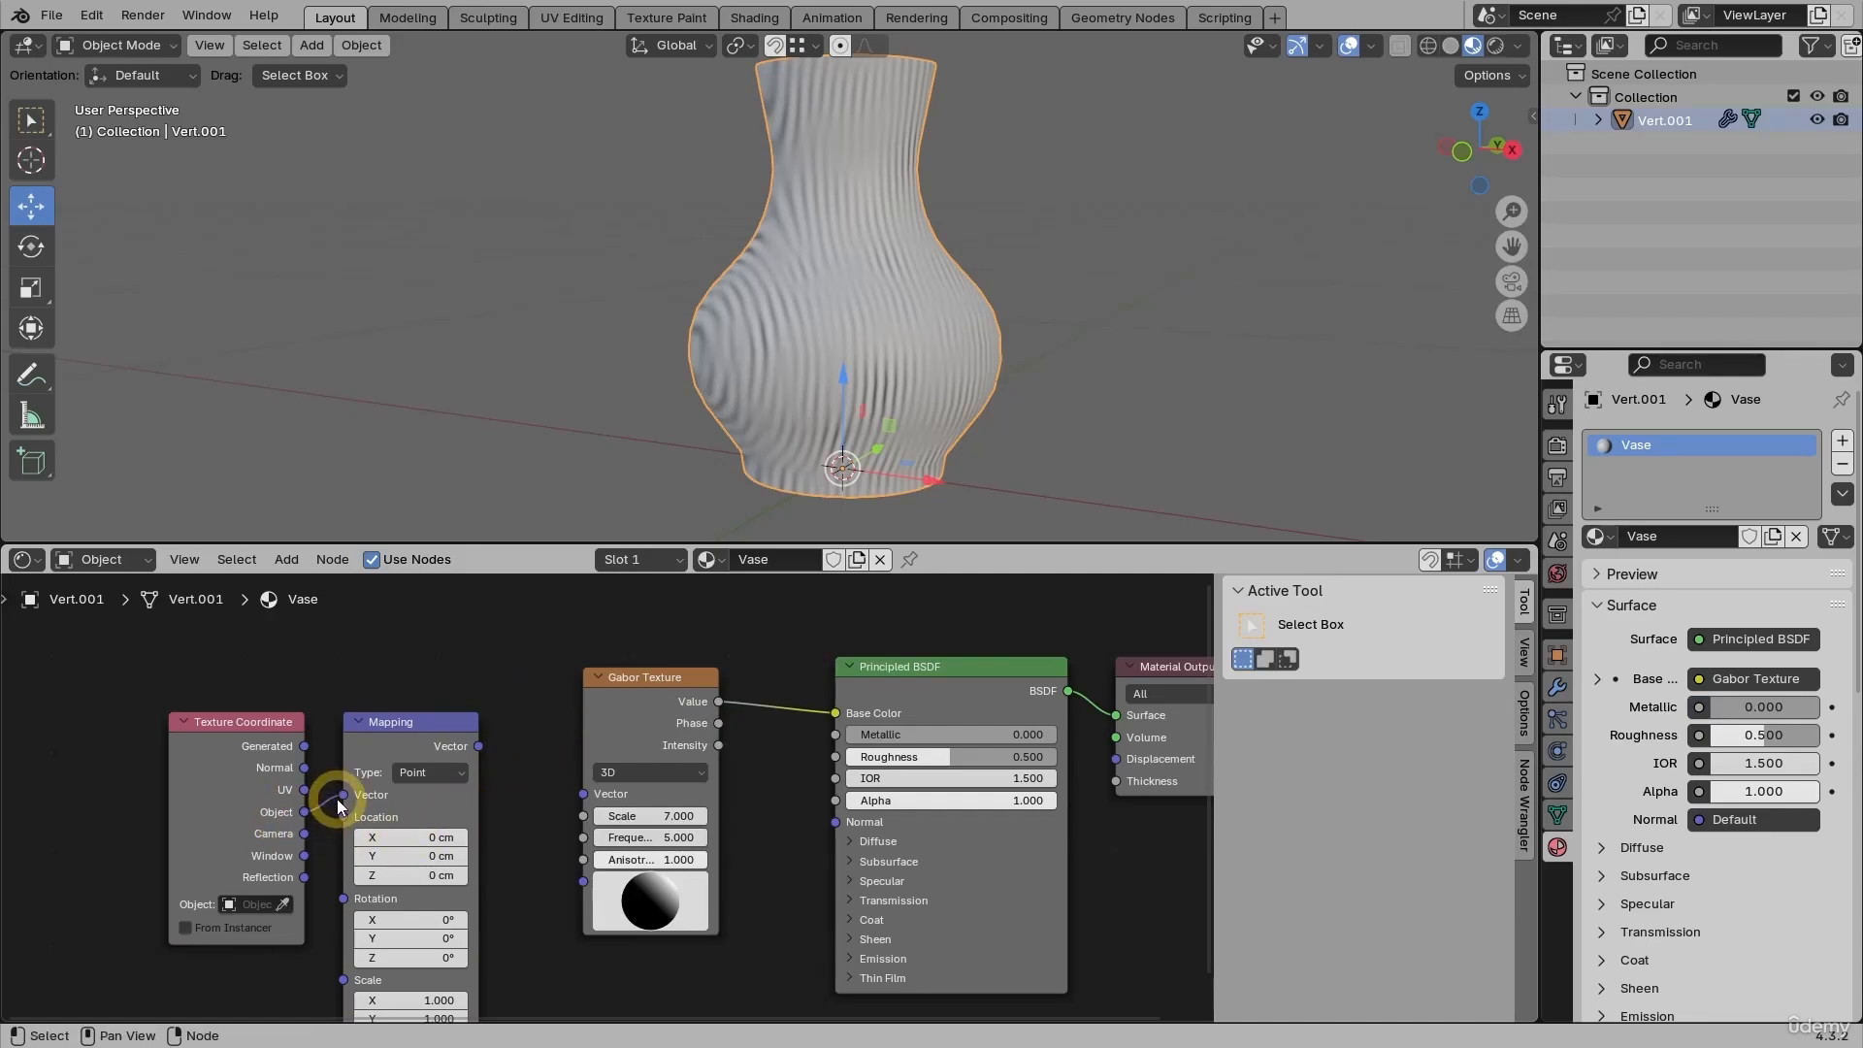
left_click(448, 773)
left_click(457, 816)
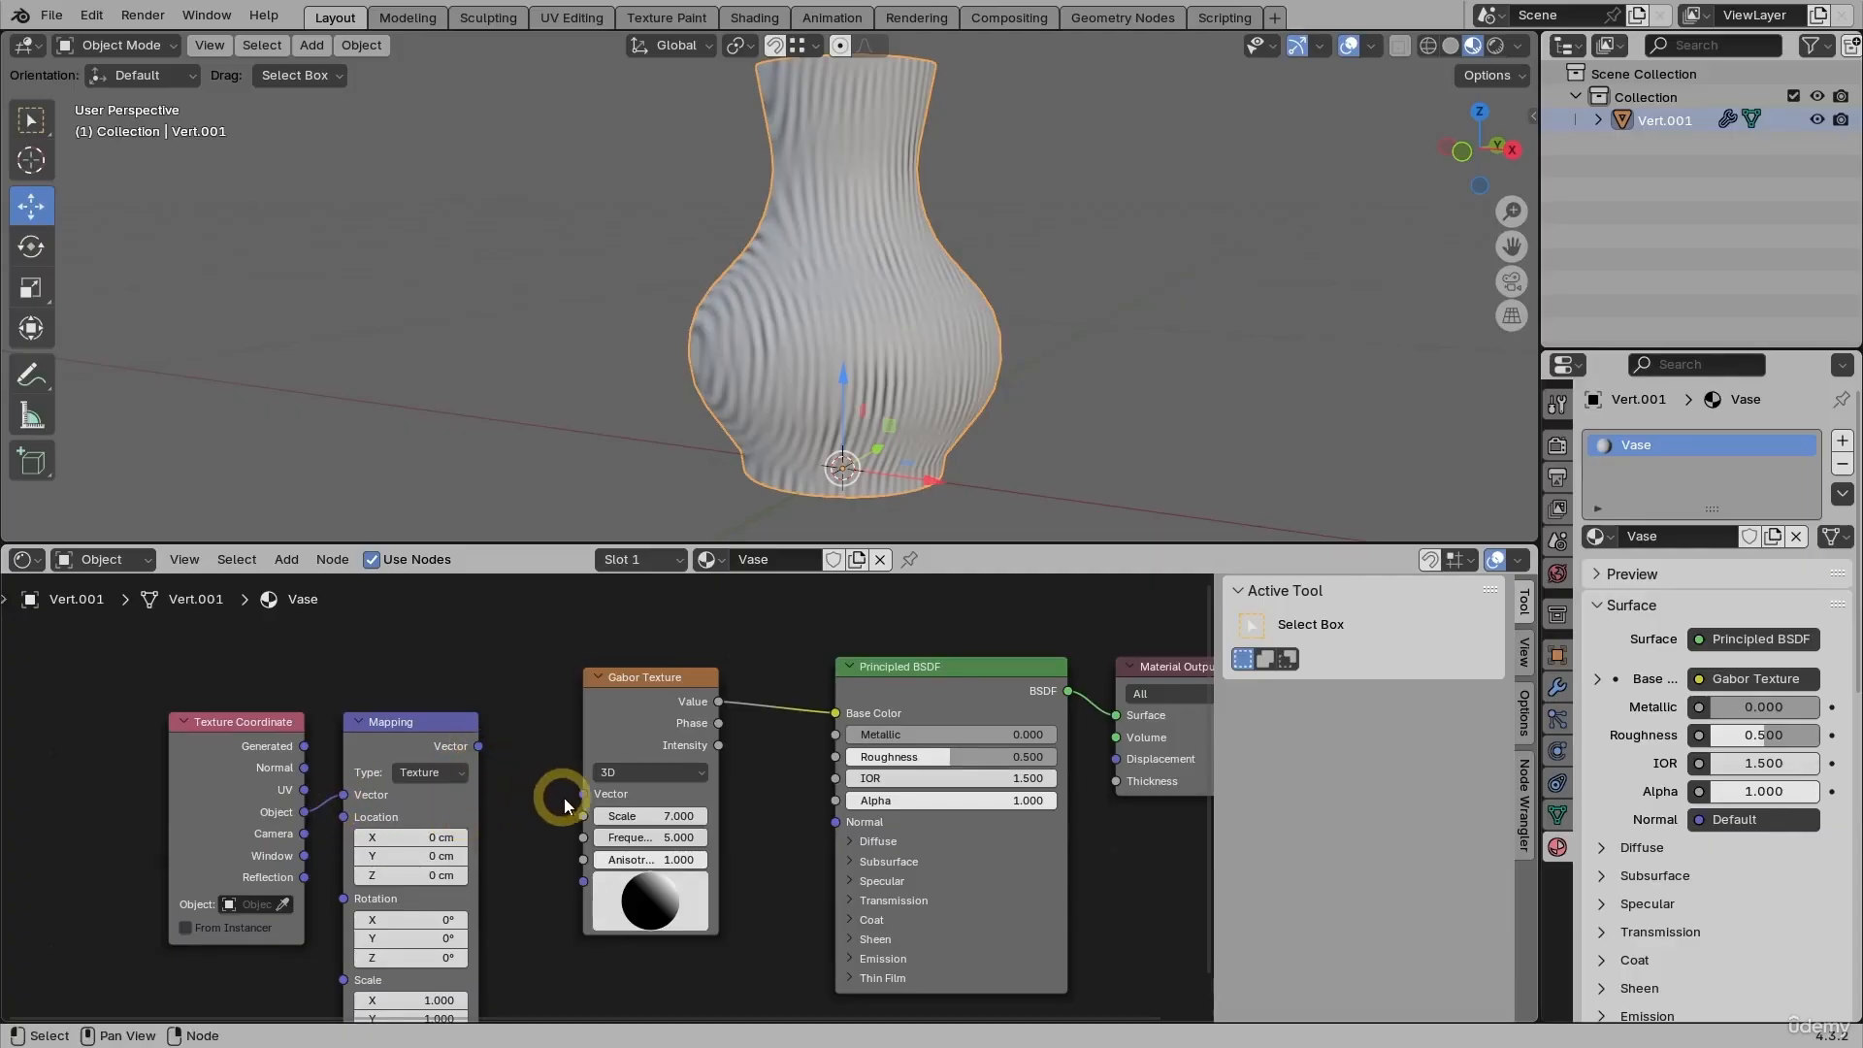
left_click_drag(479, 747, 570, 802)
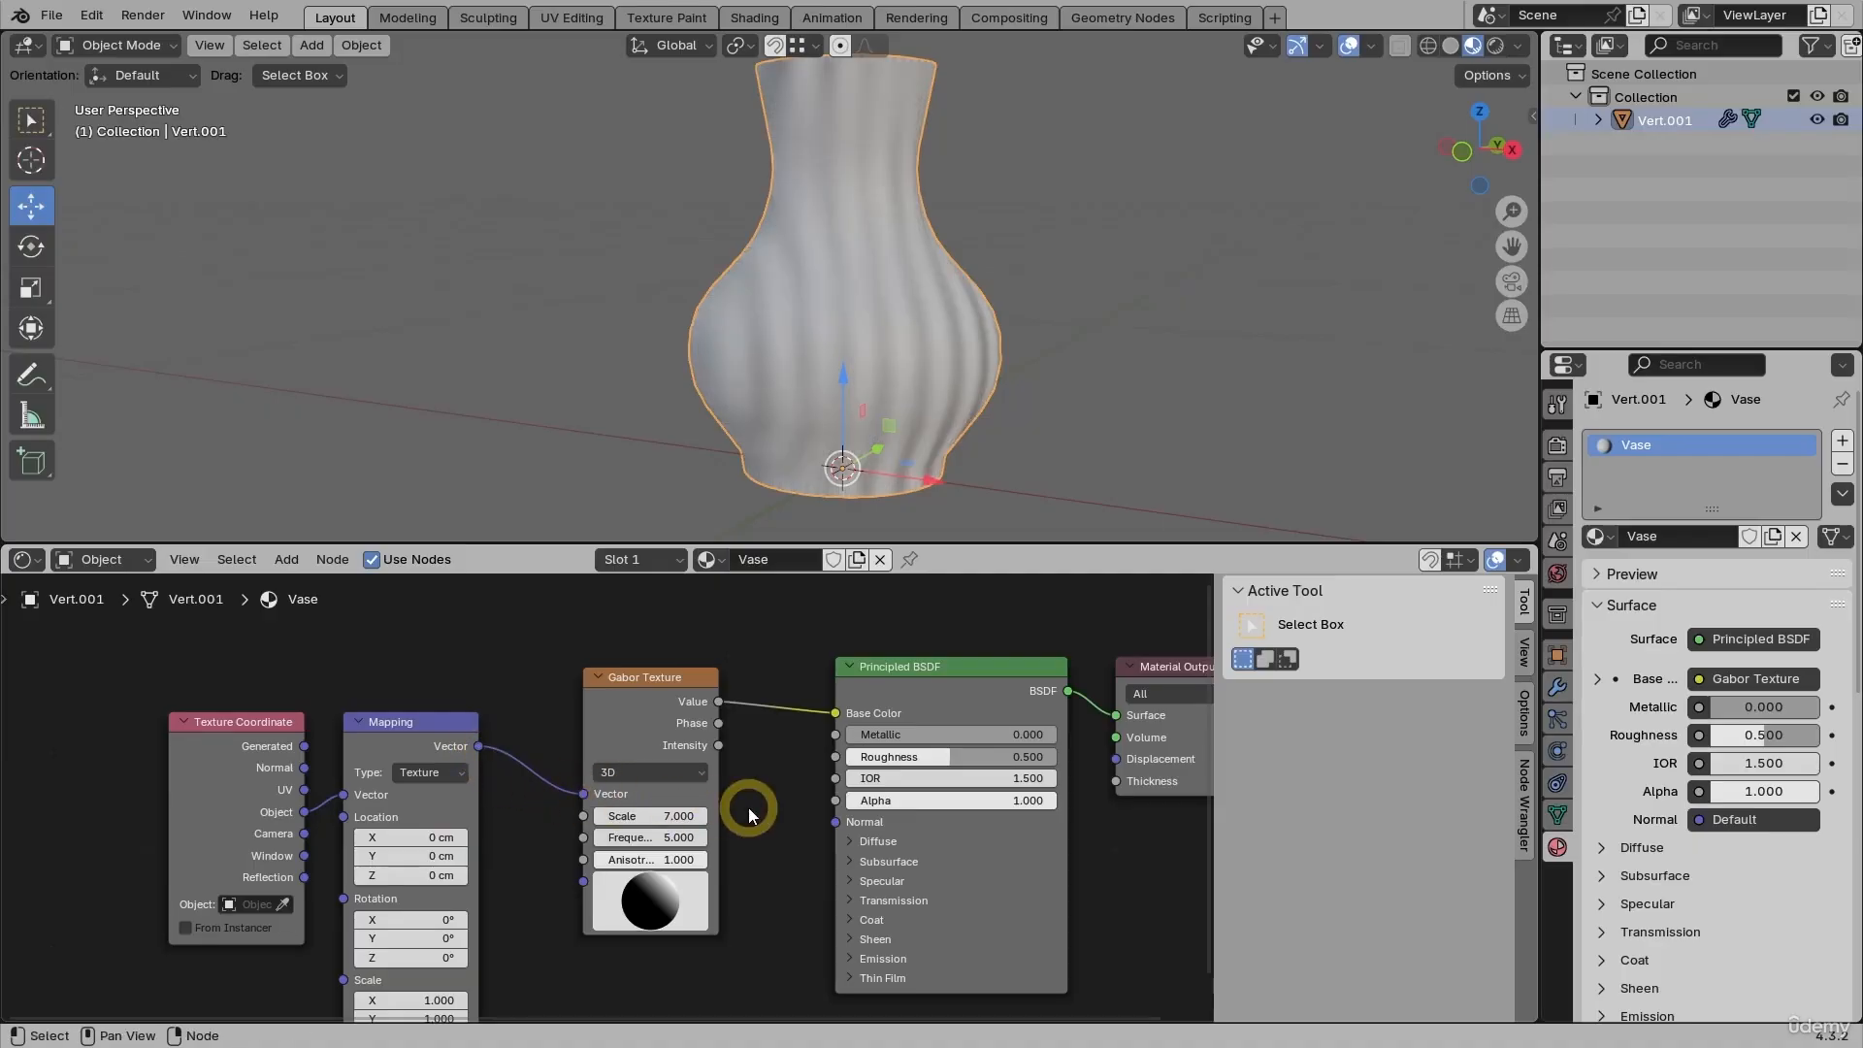
Set the Mapping node's Y rotation to 90° and inspect the stripe direction around the vase
middle_click_drag(516, 923, 520, 862)
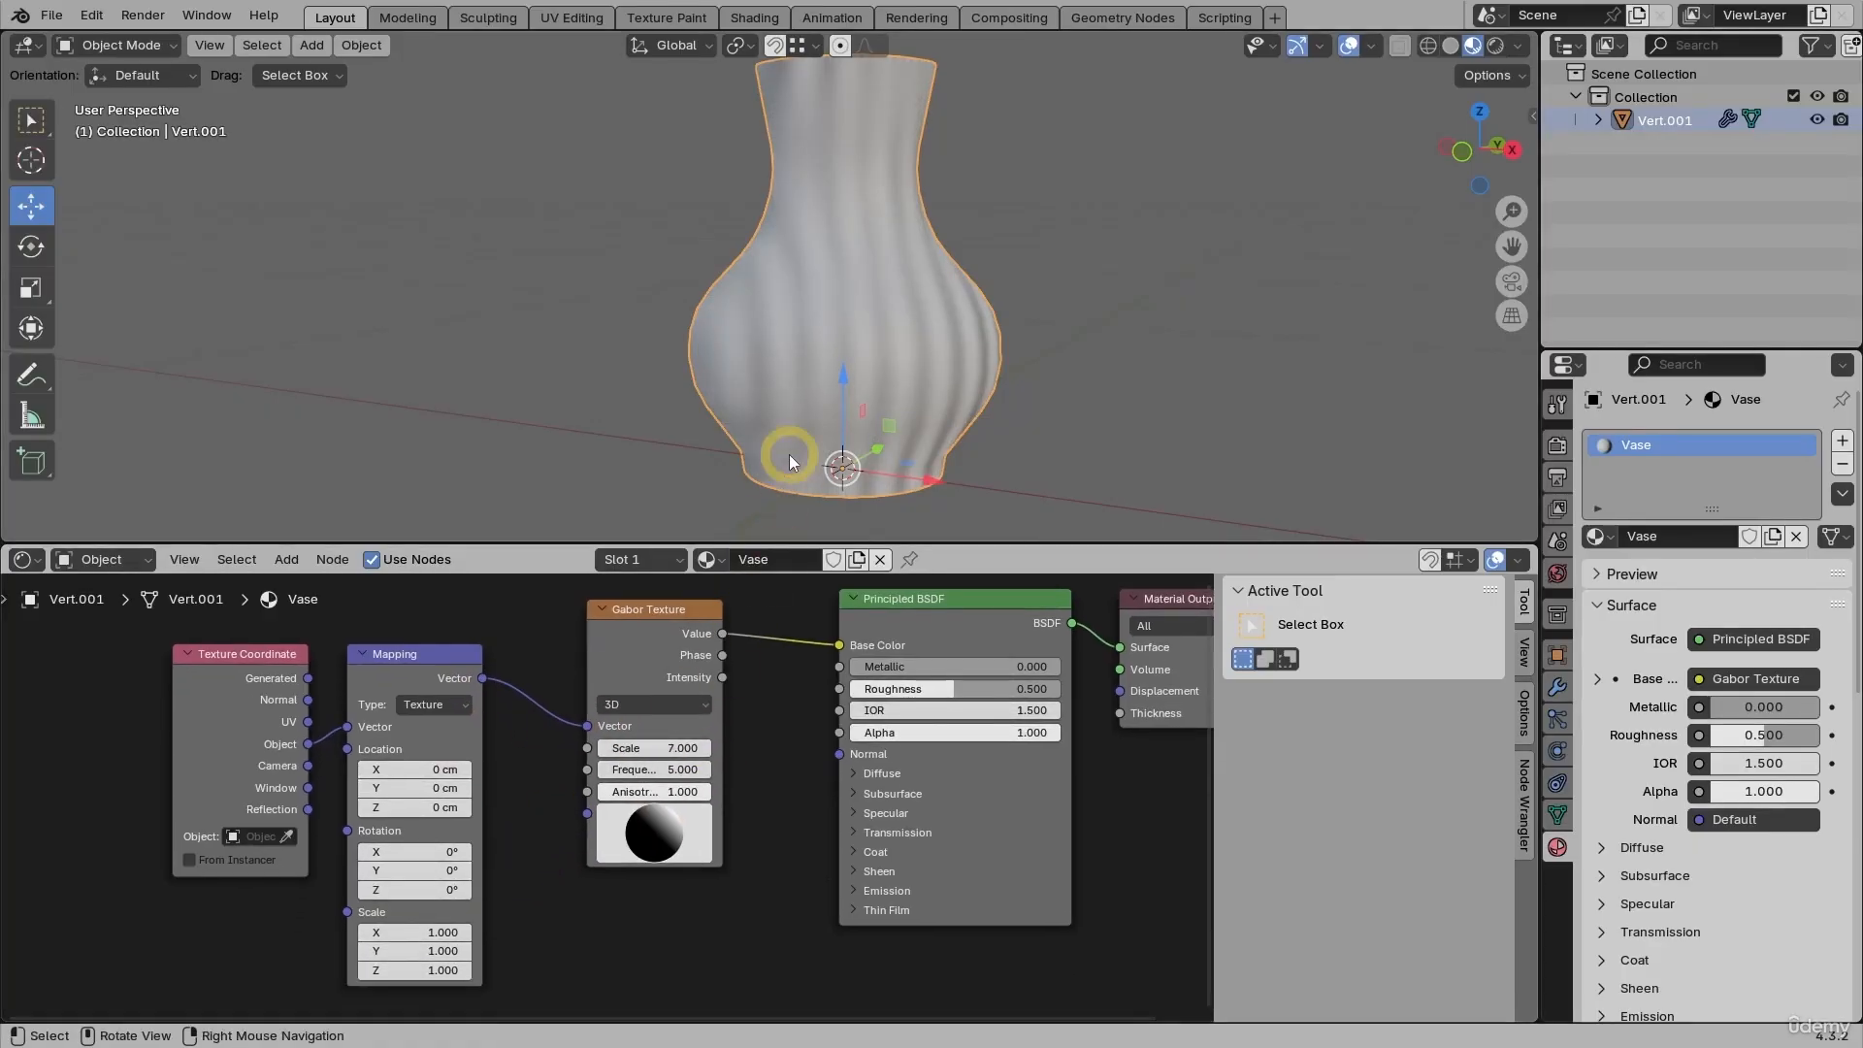
middle_click_drag(791, 462, 853, 445)
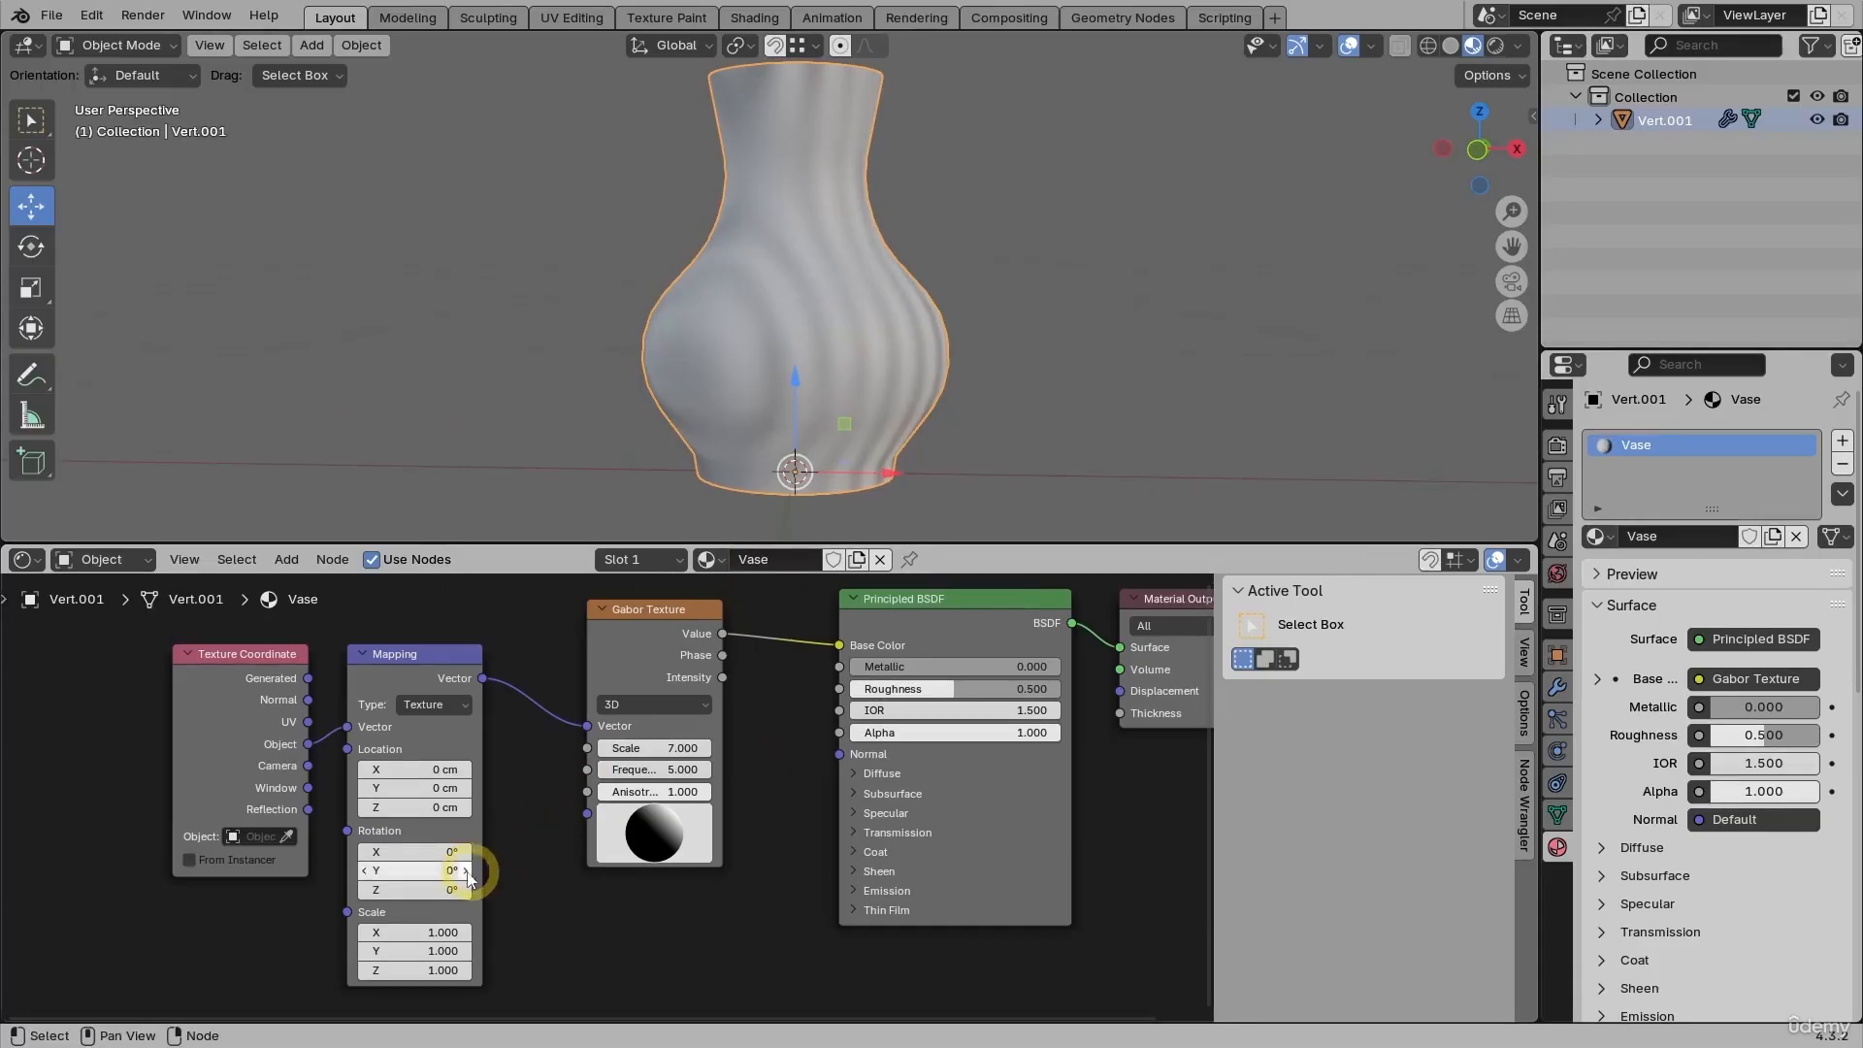
left_click_drag(473, 871, 1081, 295)
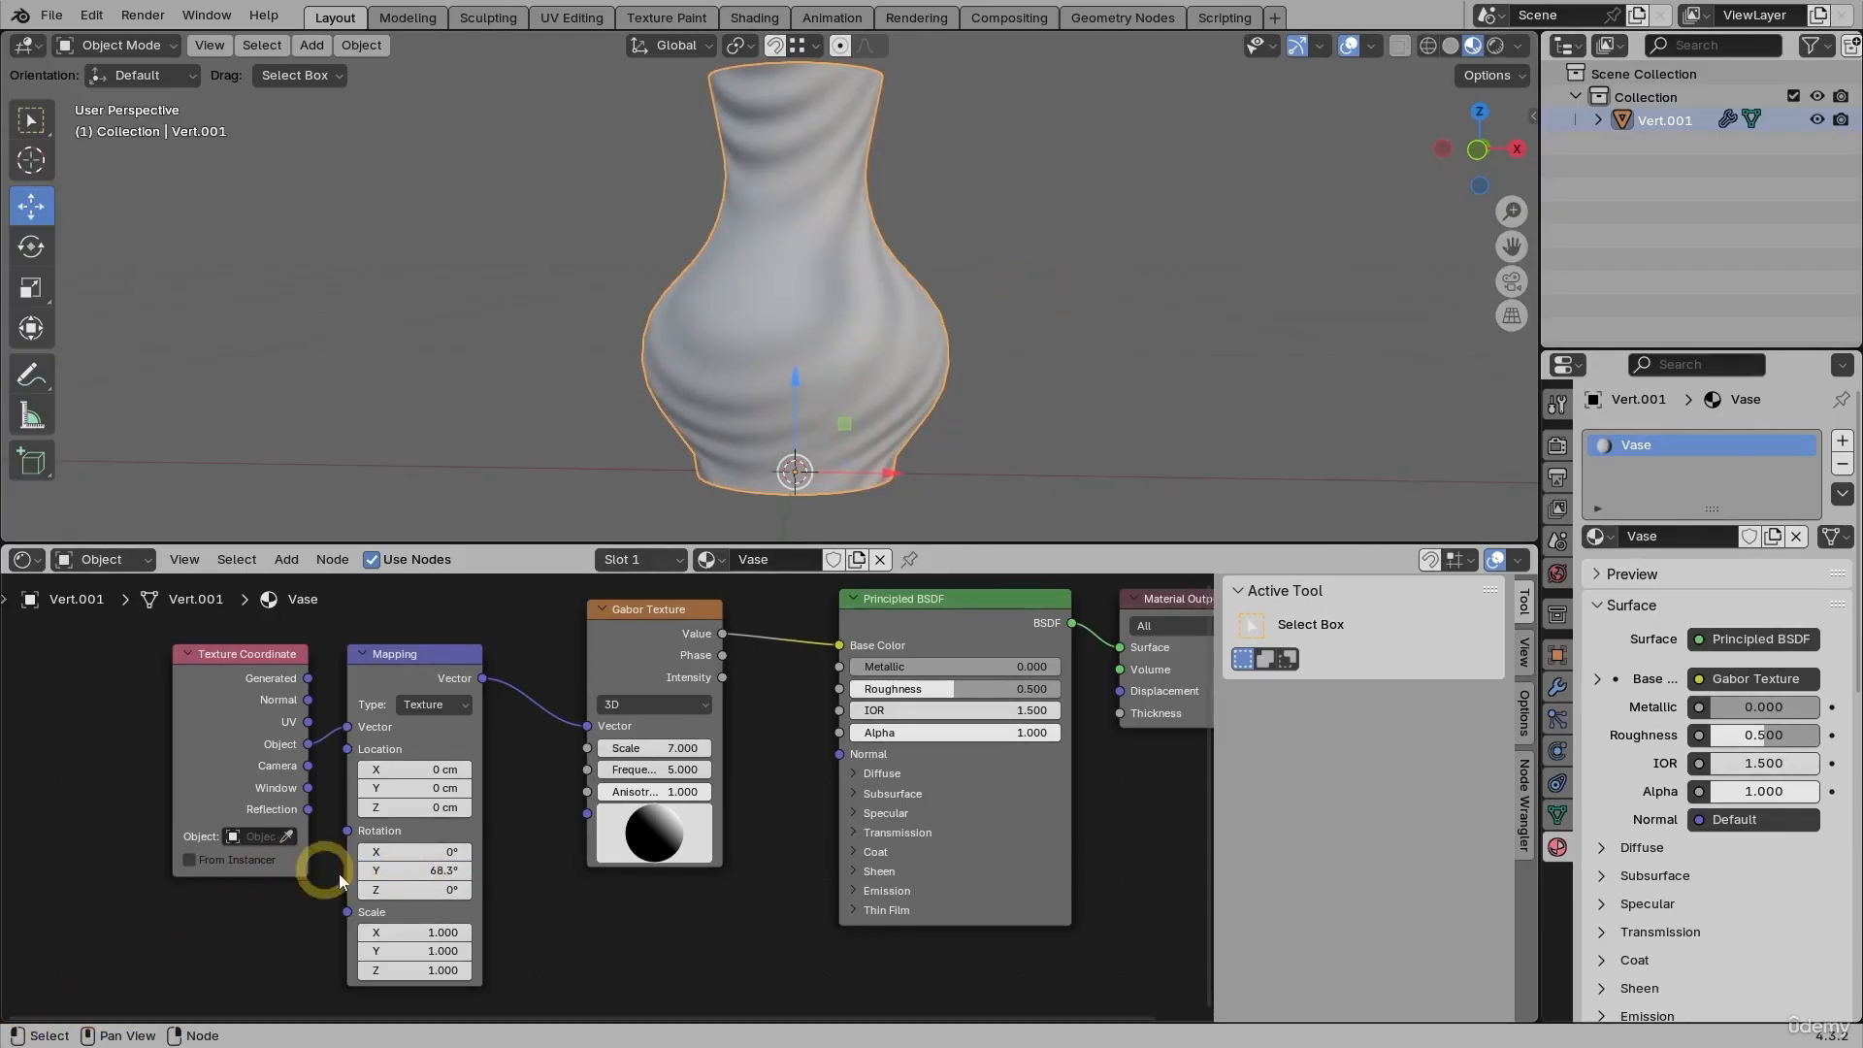
left_click(438, 873)
type("90")
key("Return")
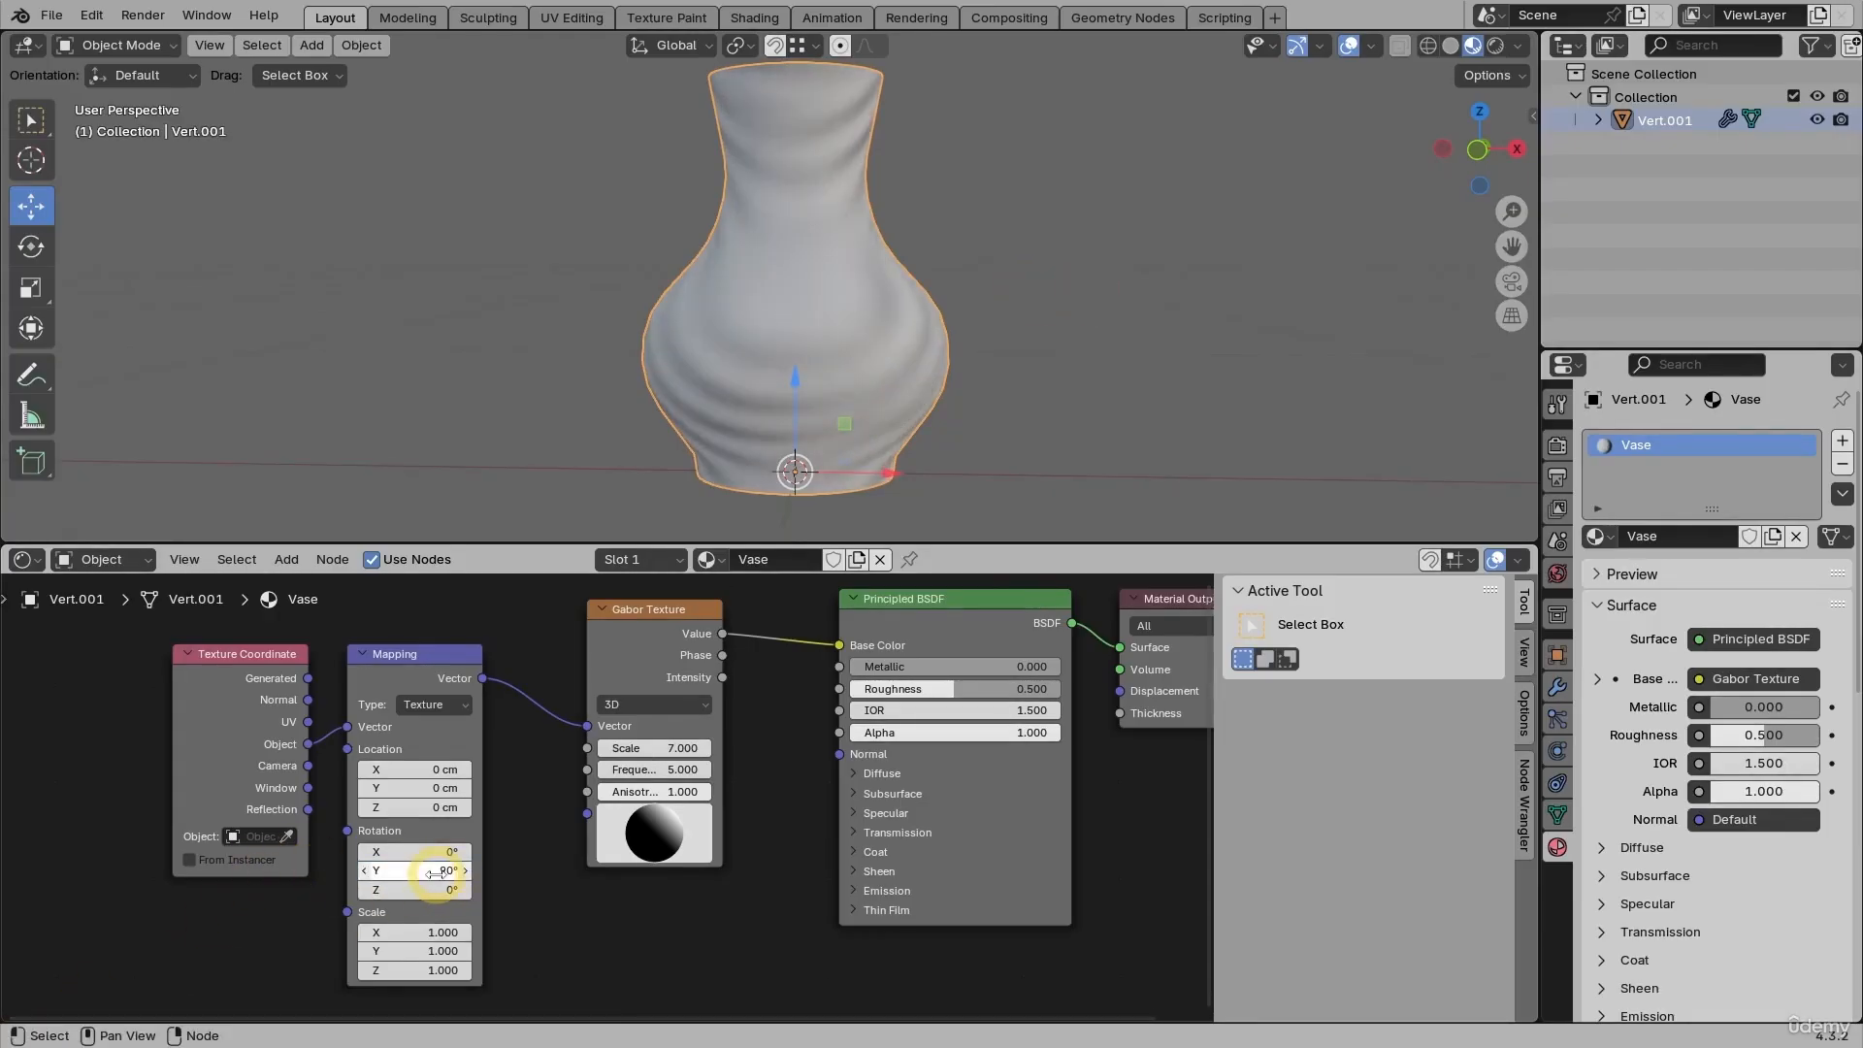
middle_click_drag(662, 434, 795, 368)
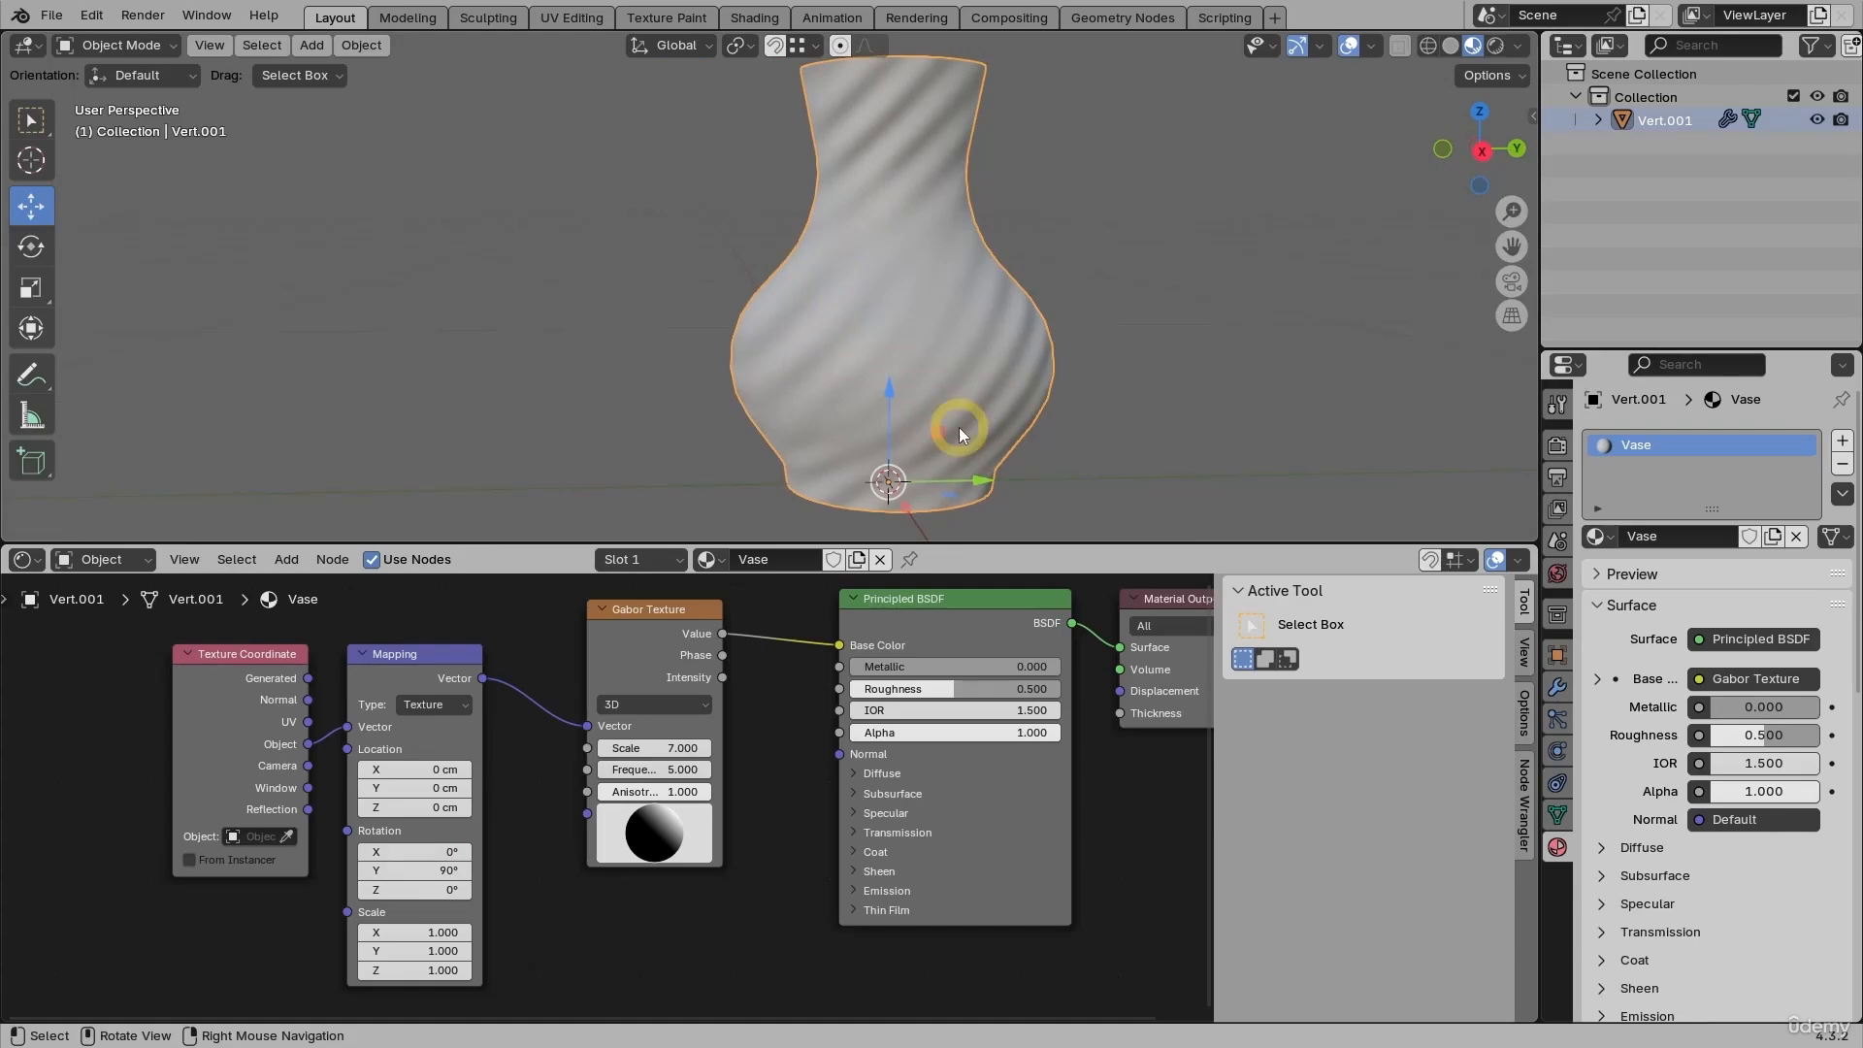
Set the Mapping node's X scale to 0.5 and inspect the stripes on the vase
mouse_move(426, 931)
left_mouse_down()
mouse_move(369, 931)
mouse_move(437, 945)
left_mouse_up()
double_click(437, 934)
type("0.5")
key("Return")
middle_click_drag(707, 502, 808, 386)
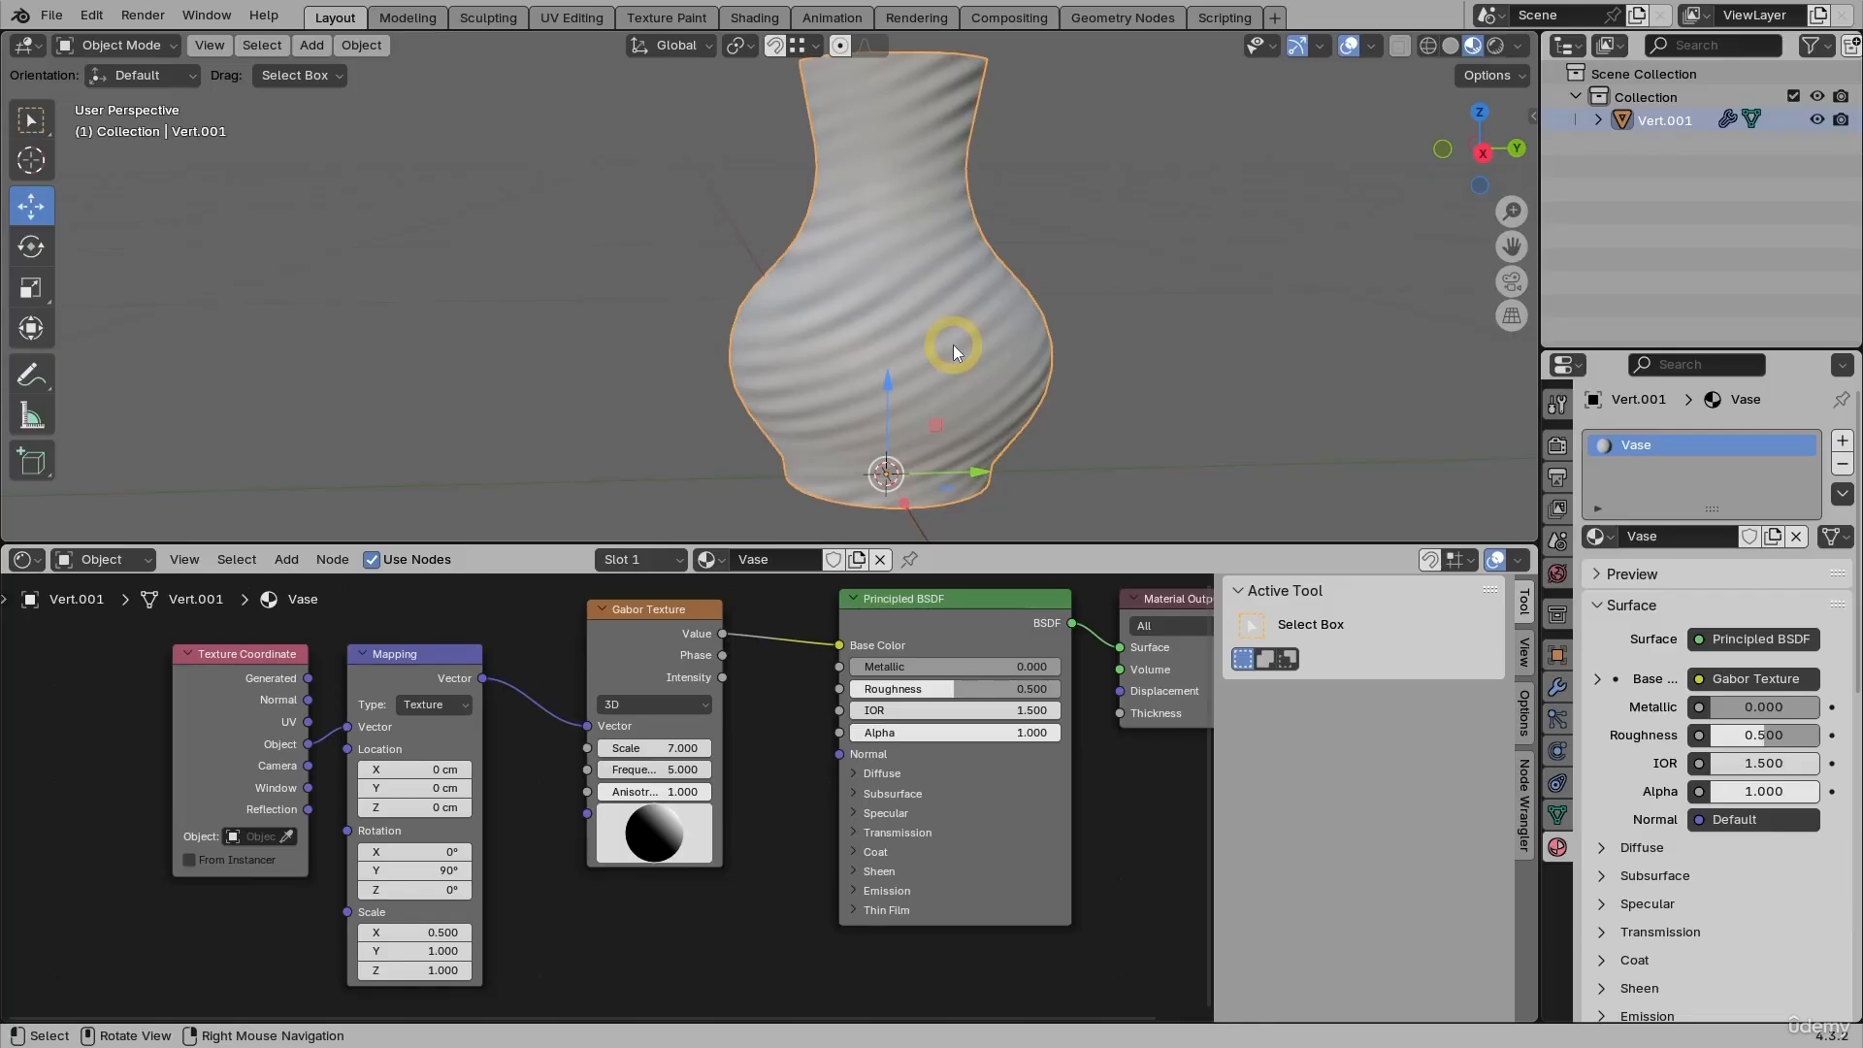
Insert a Color Ramp node between the Gabor Texture's Value output and the Principled BSDF's Base Color
scroll(785, 775, "down", 2)
middle_click_drag(786, 774, 738, 850)
scroll(740, 808, "up", 1)
scroll(739, 807, "up", 1)
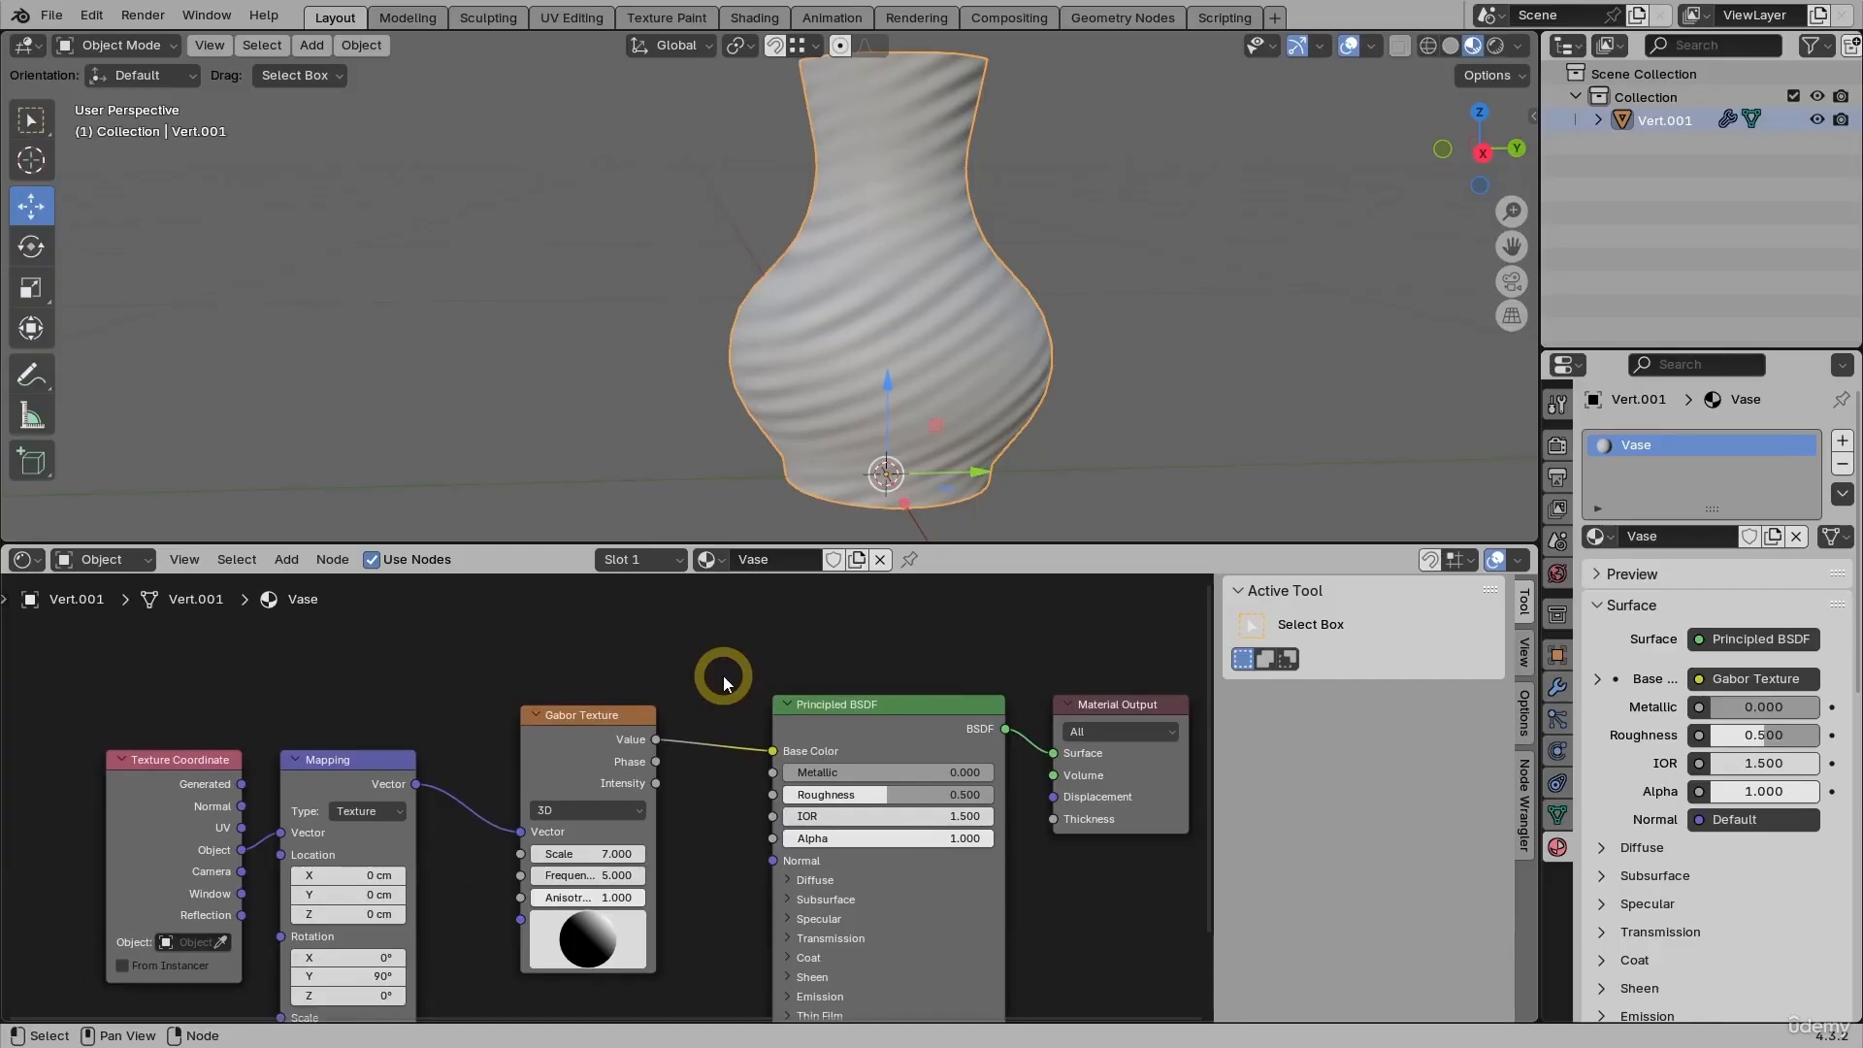
key("shift+a")
mouse_move(724, 675)
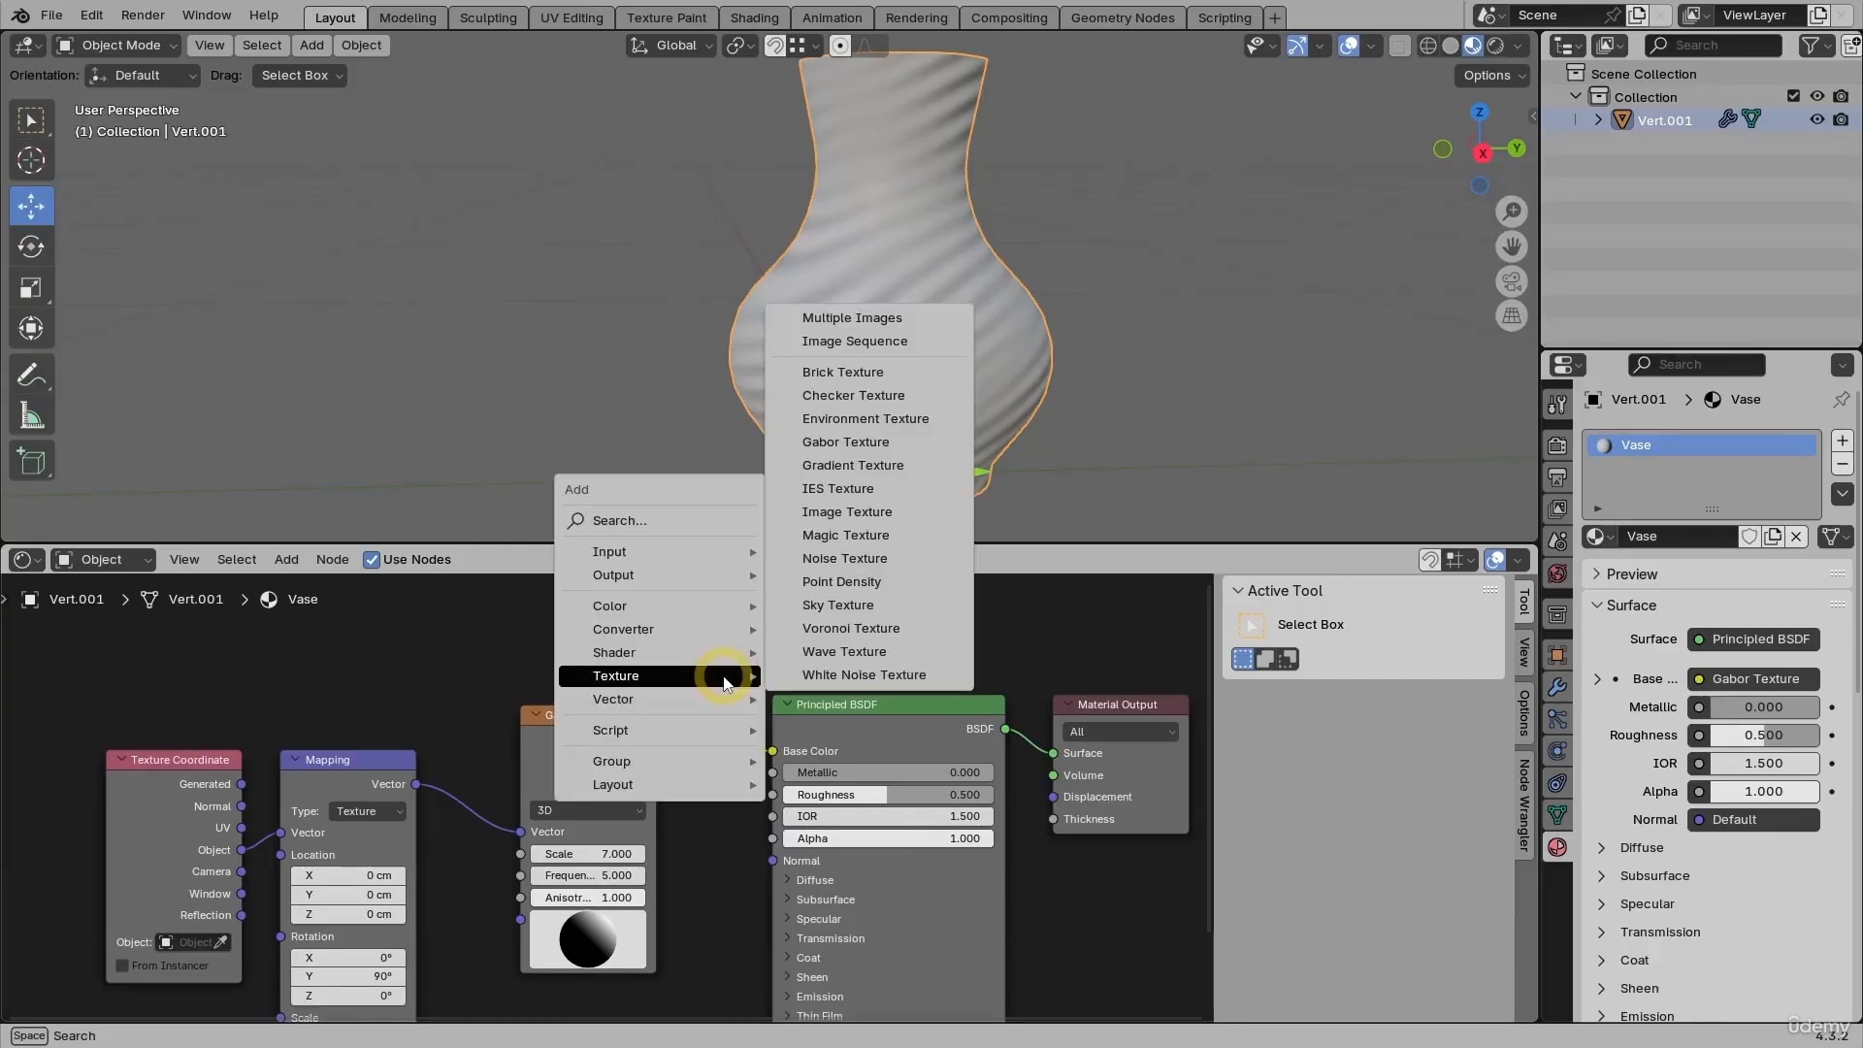
type("ramp")
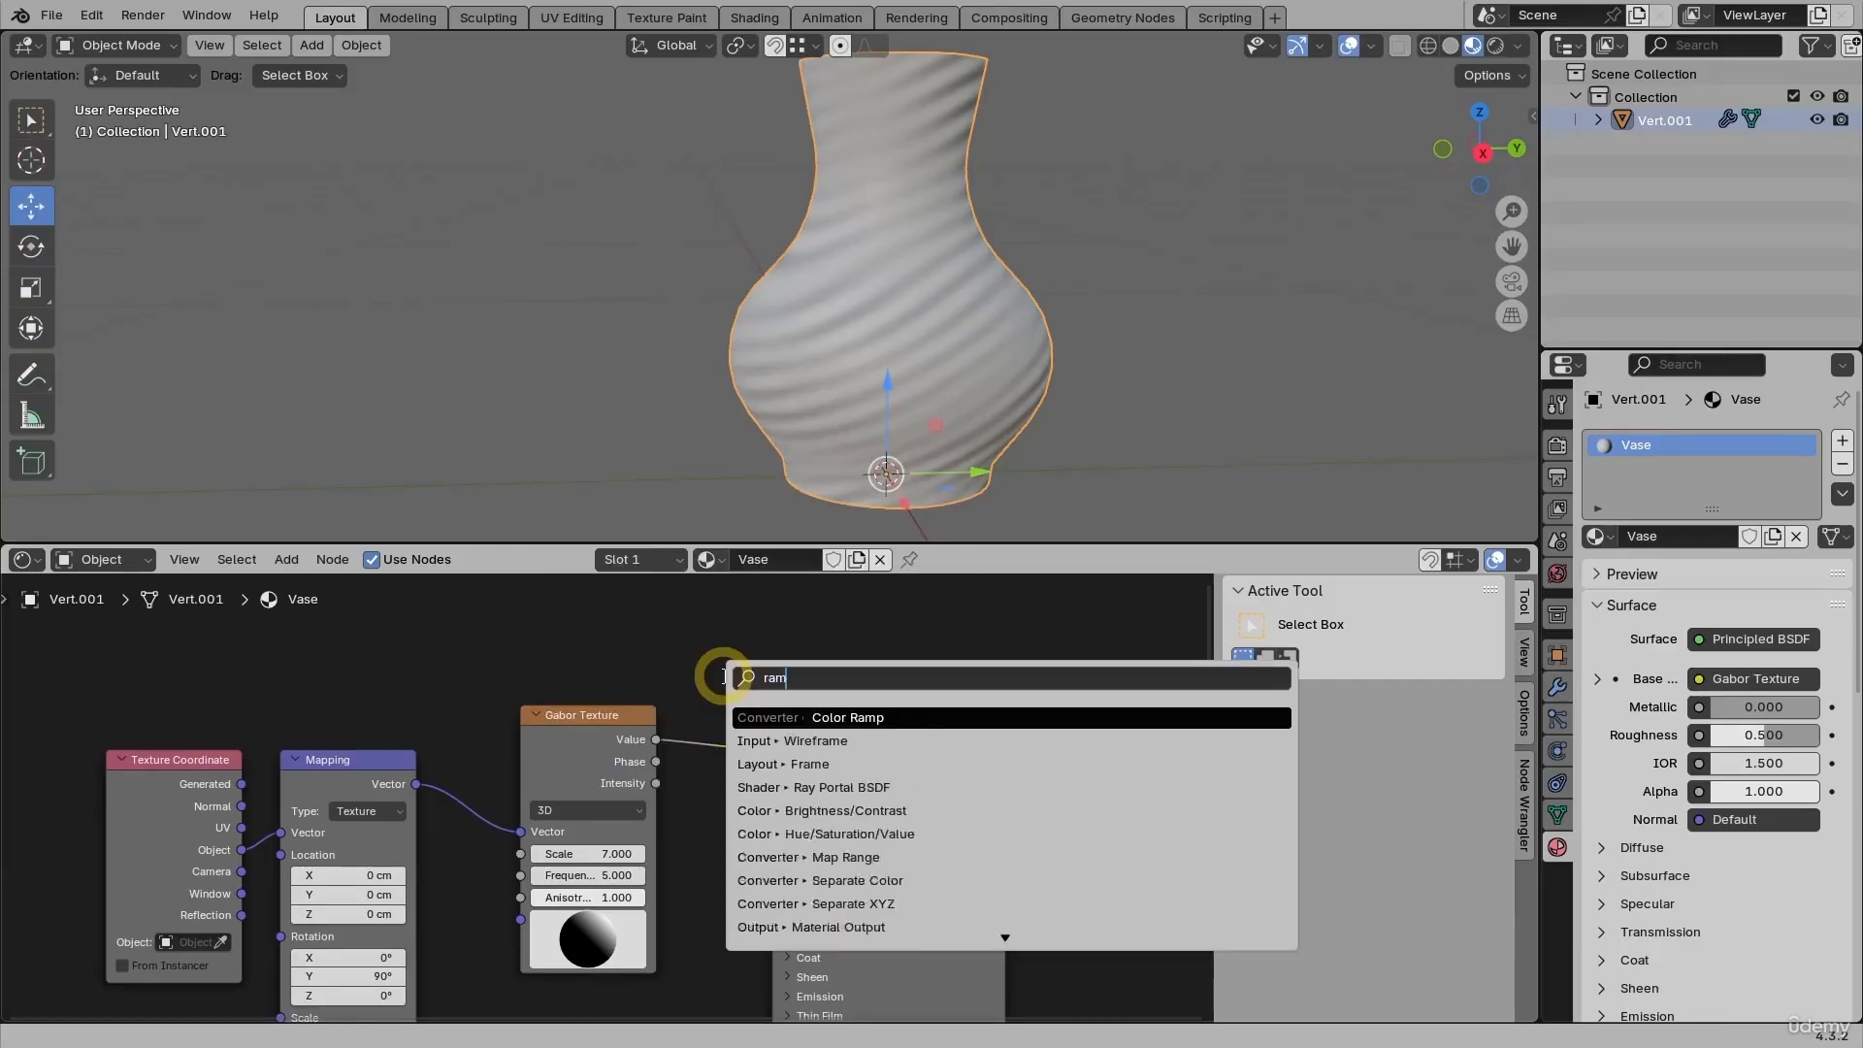
left_click(850, 719)
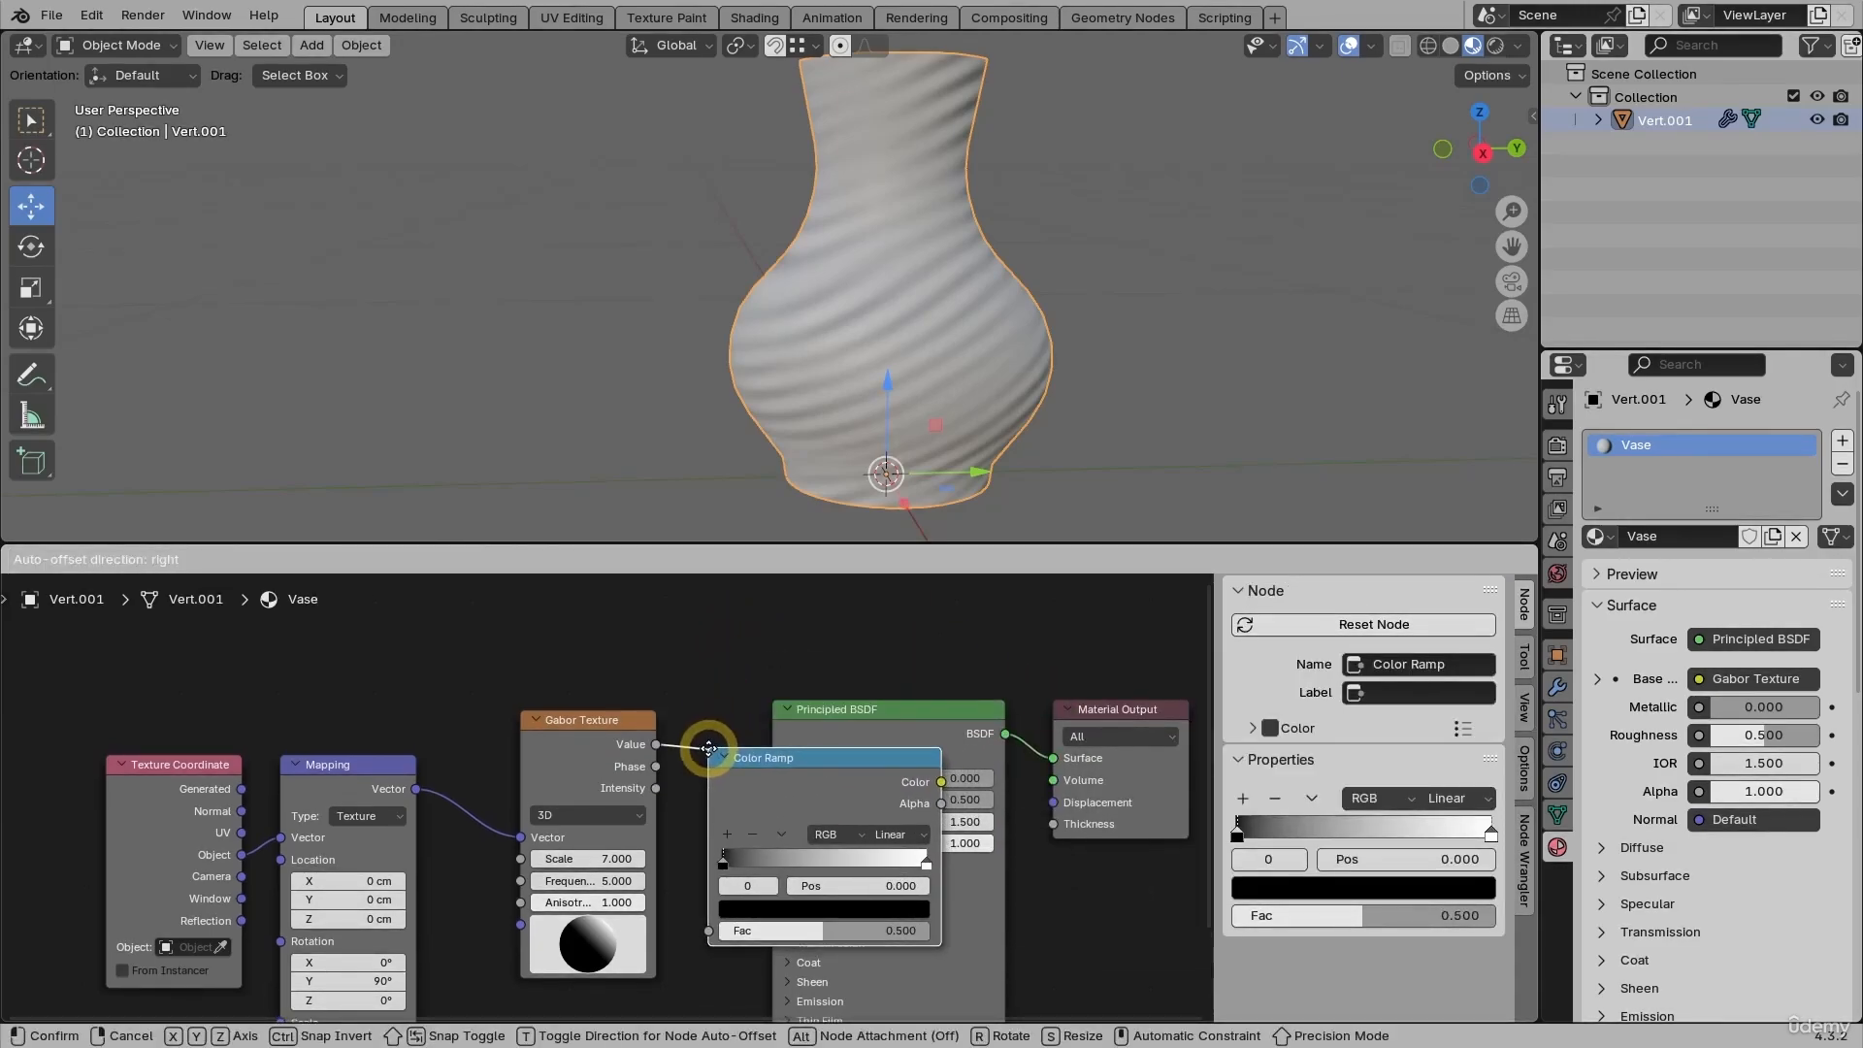
left_click(710, 747)
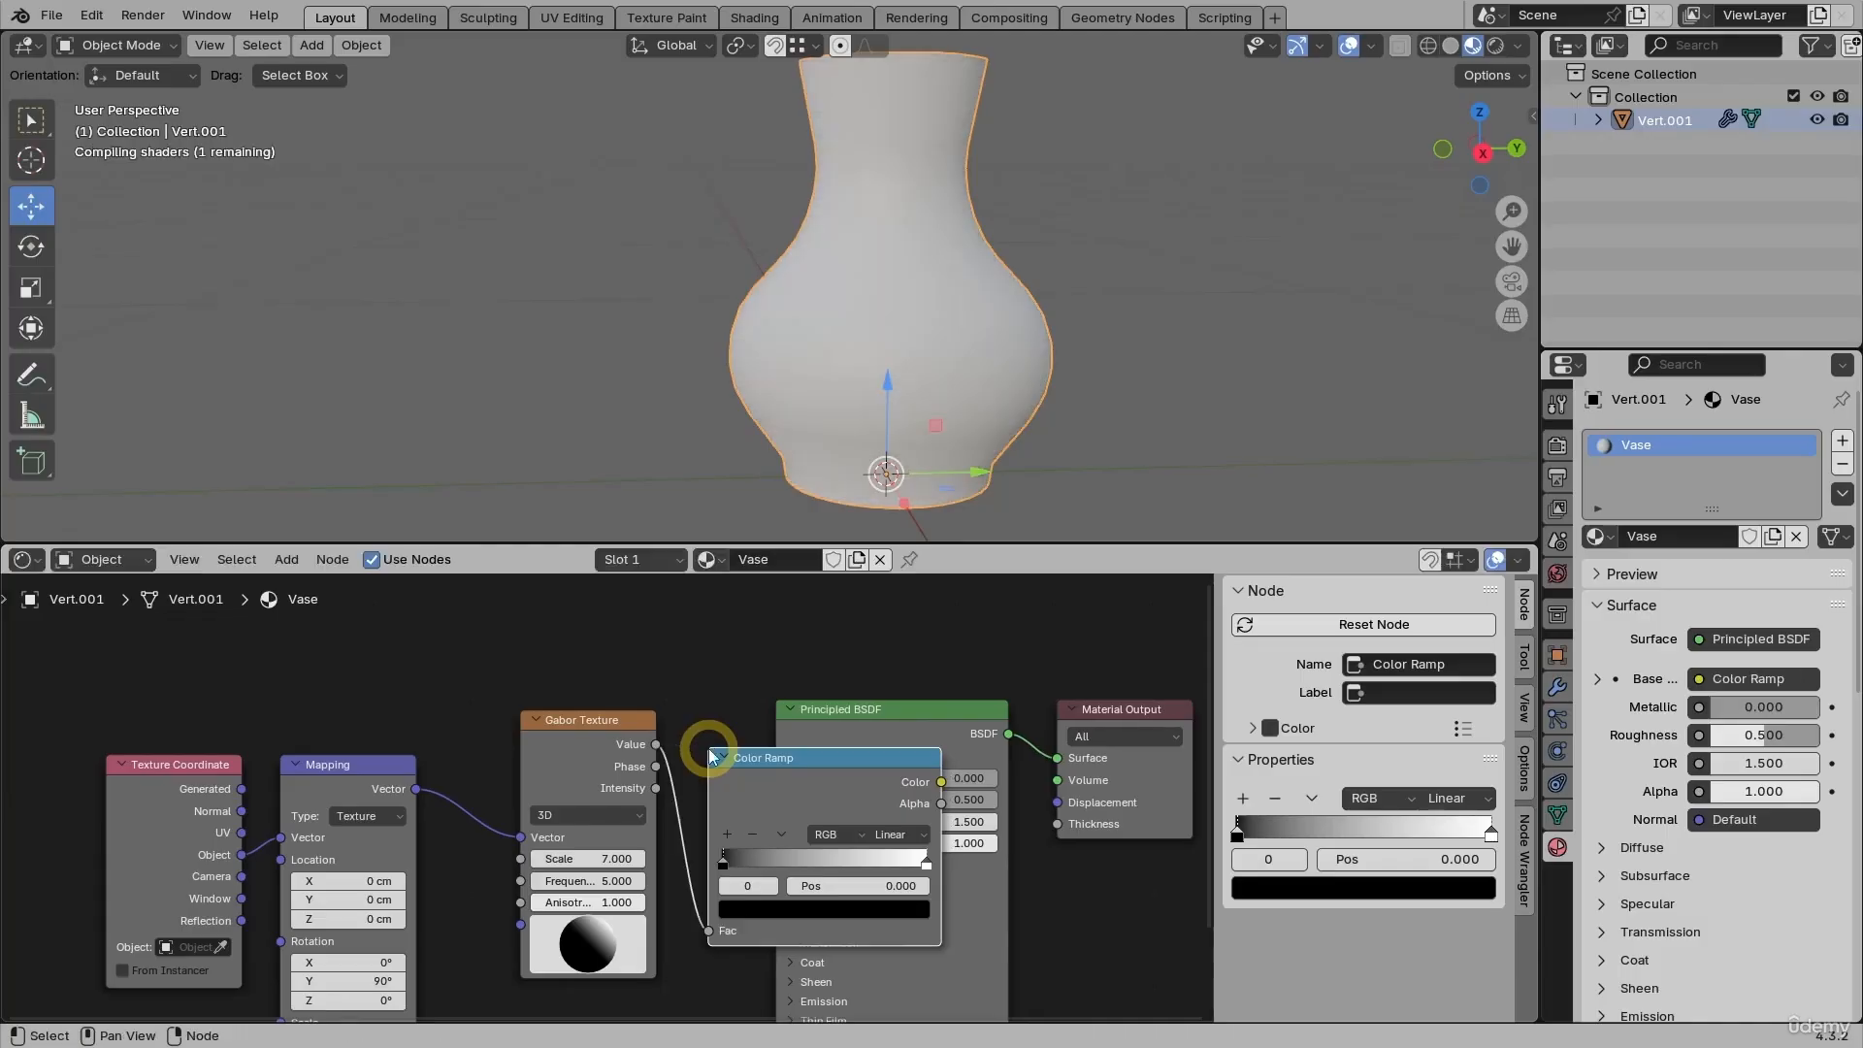
Space out the Color Ramp and its neighbouring nodes in a tidy row, and hide the node editor's sidebar
middle_click_drag(790, 699, 748, 676)
scroll(748, 671, "down", 1)
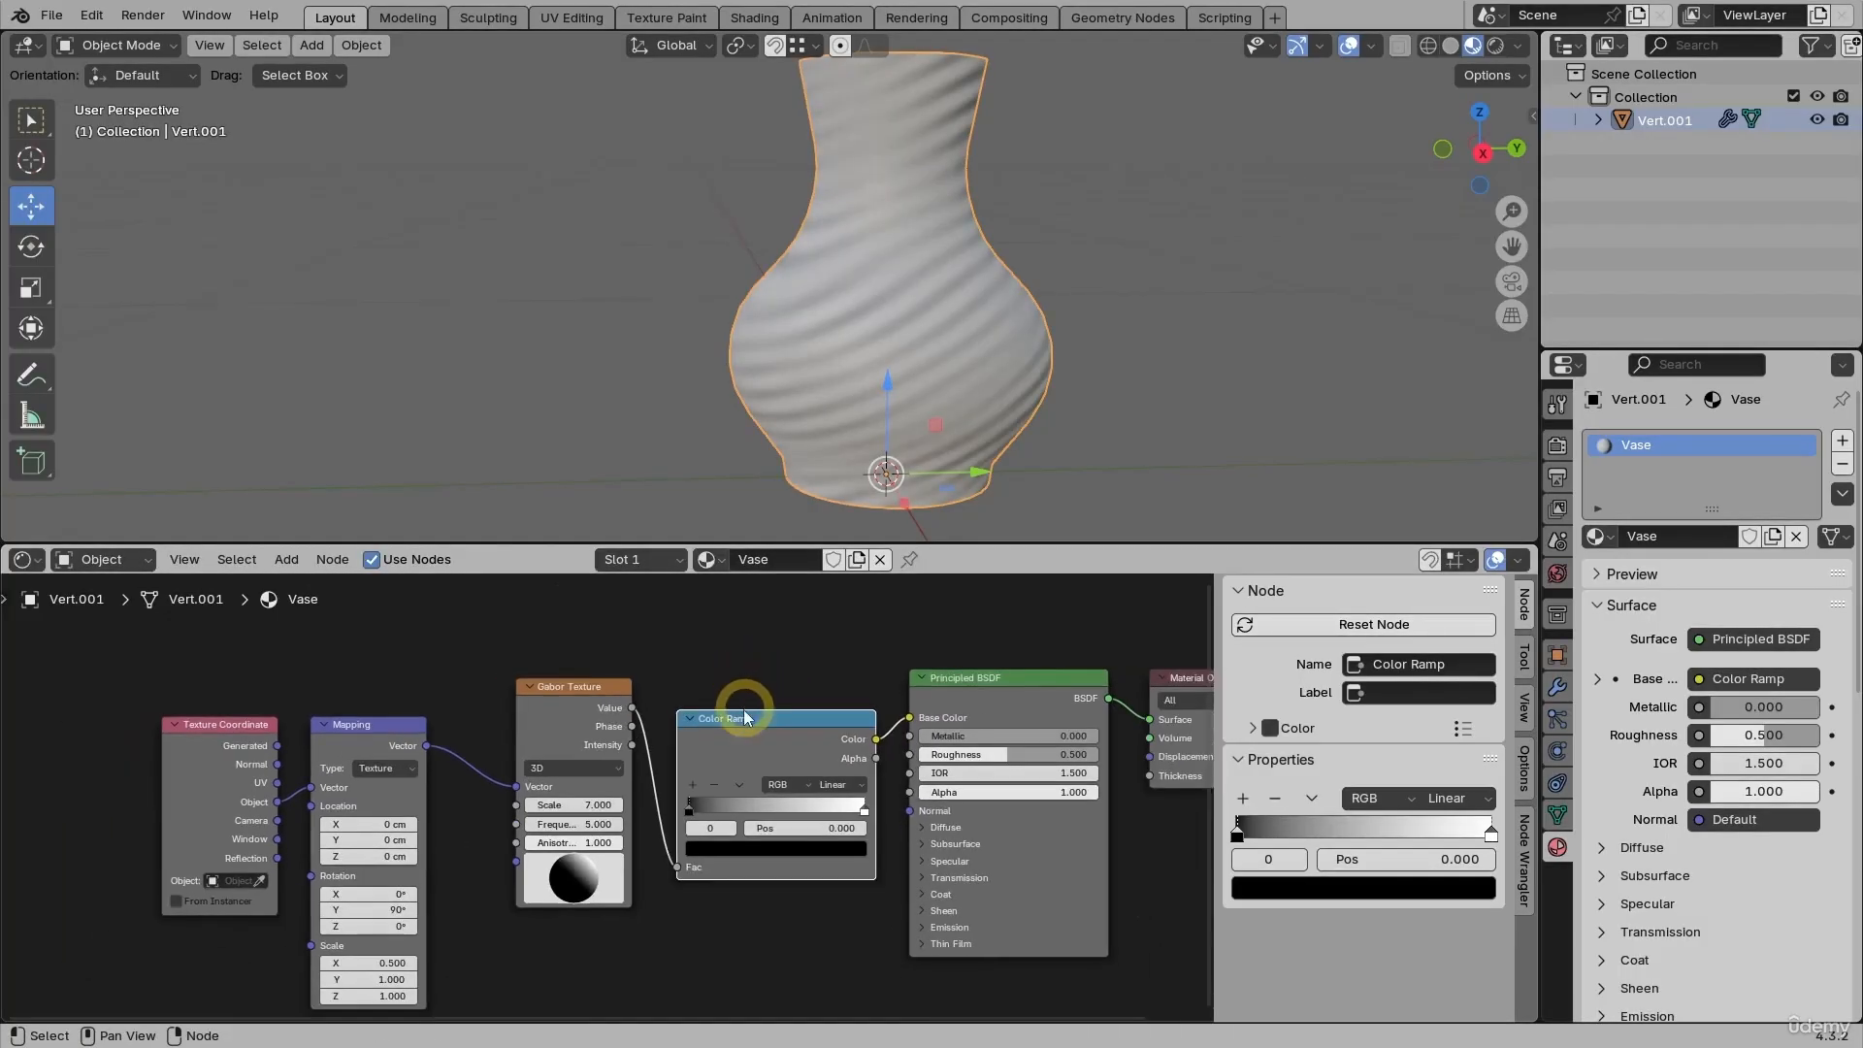
left_click_drag(749, 707, 748, 659)
middle_click_drag(748, 658, 720, 692)
left_click_drag(563, 718, 539, 726)
left_click_drag(1035, 714, 1189, 730)
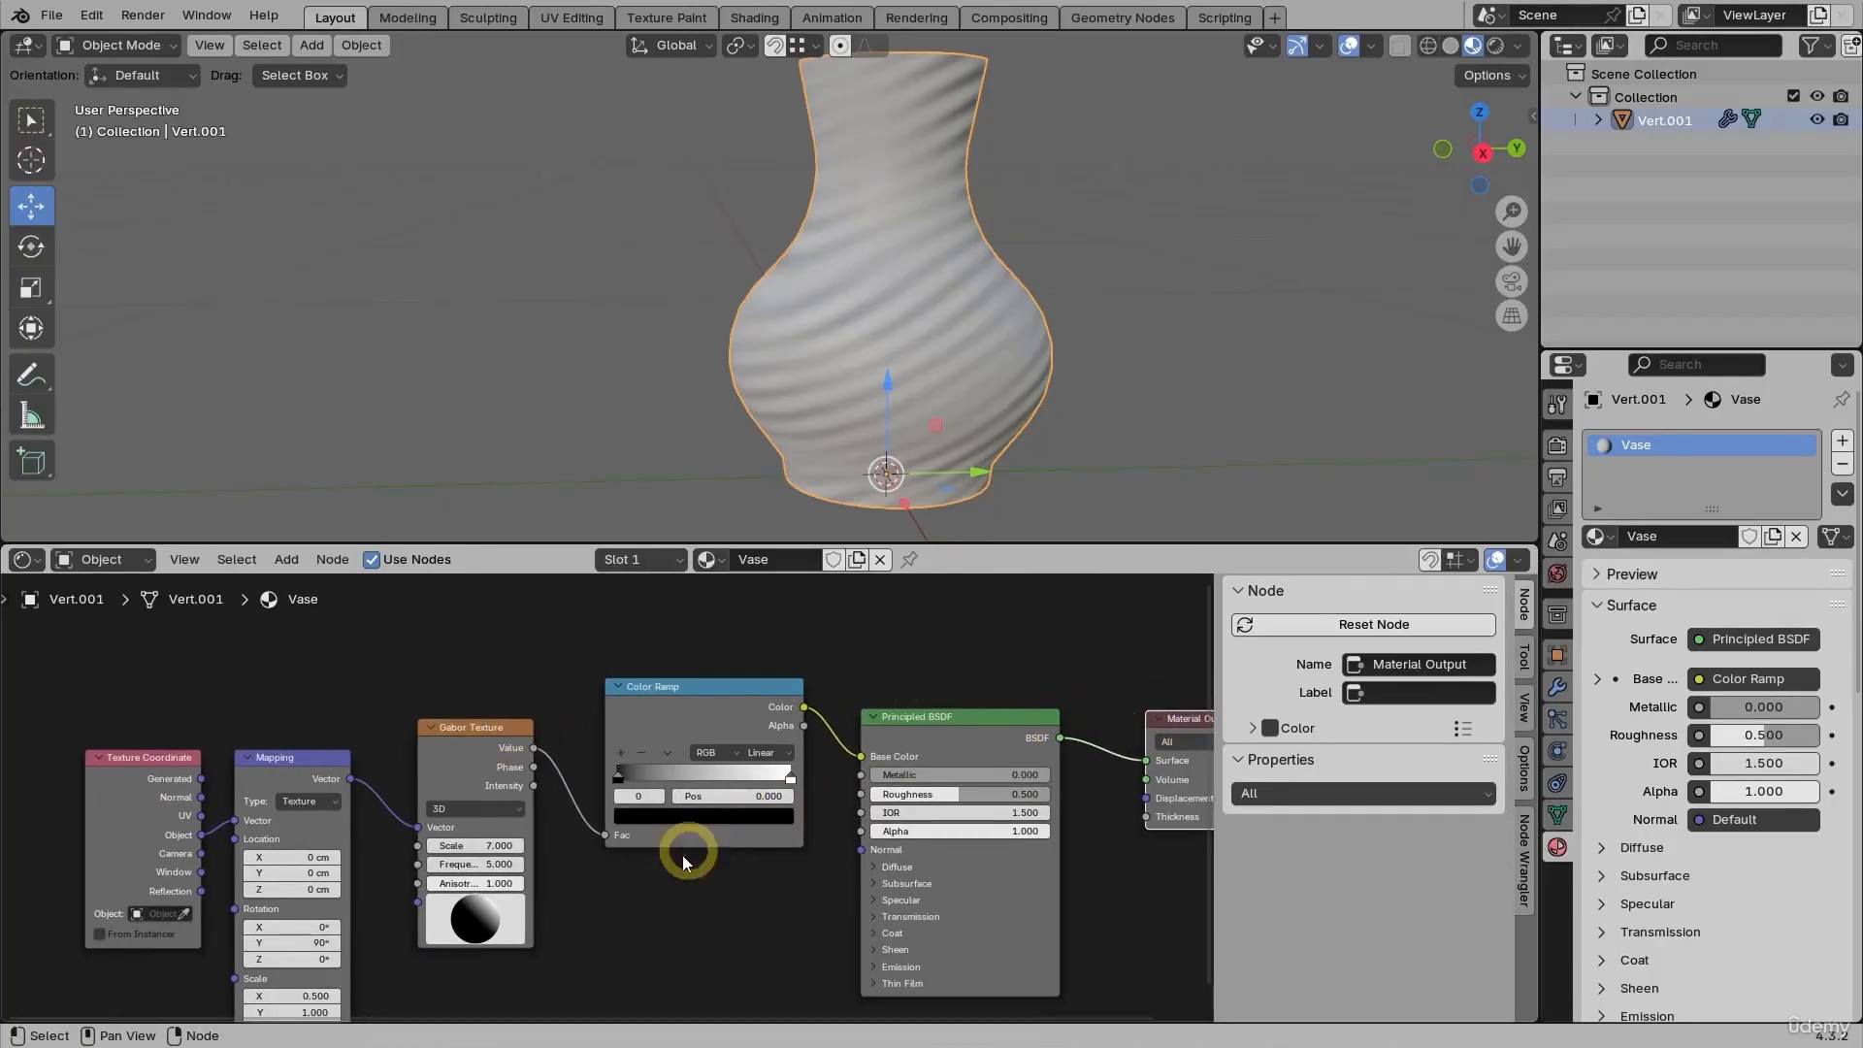
middle_click_drag(708, 906, 776, 865)
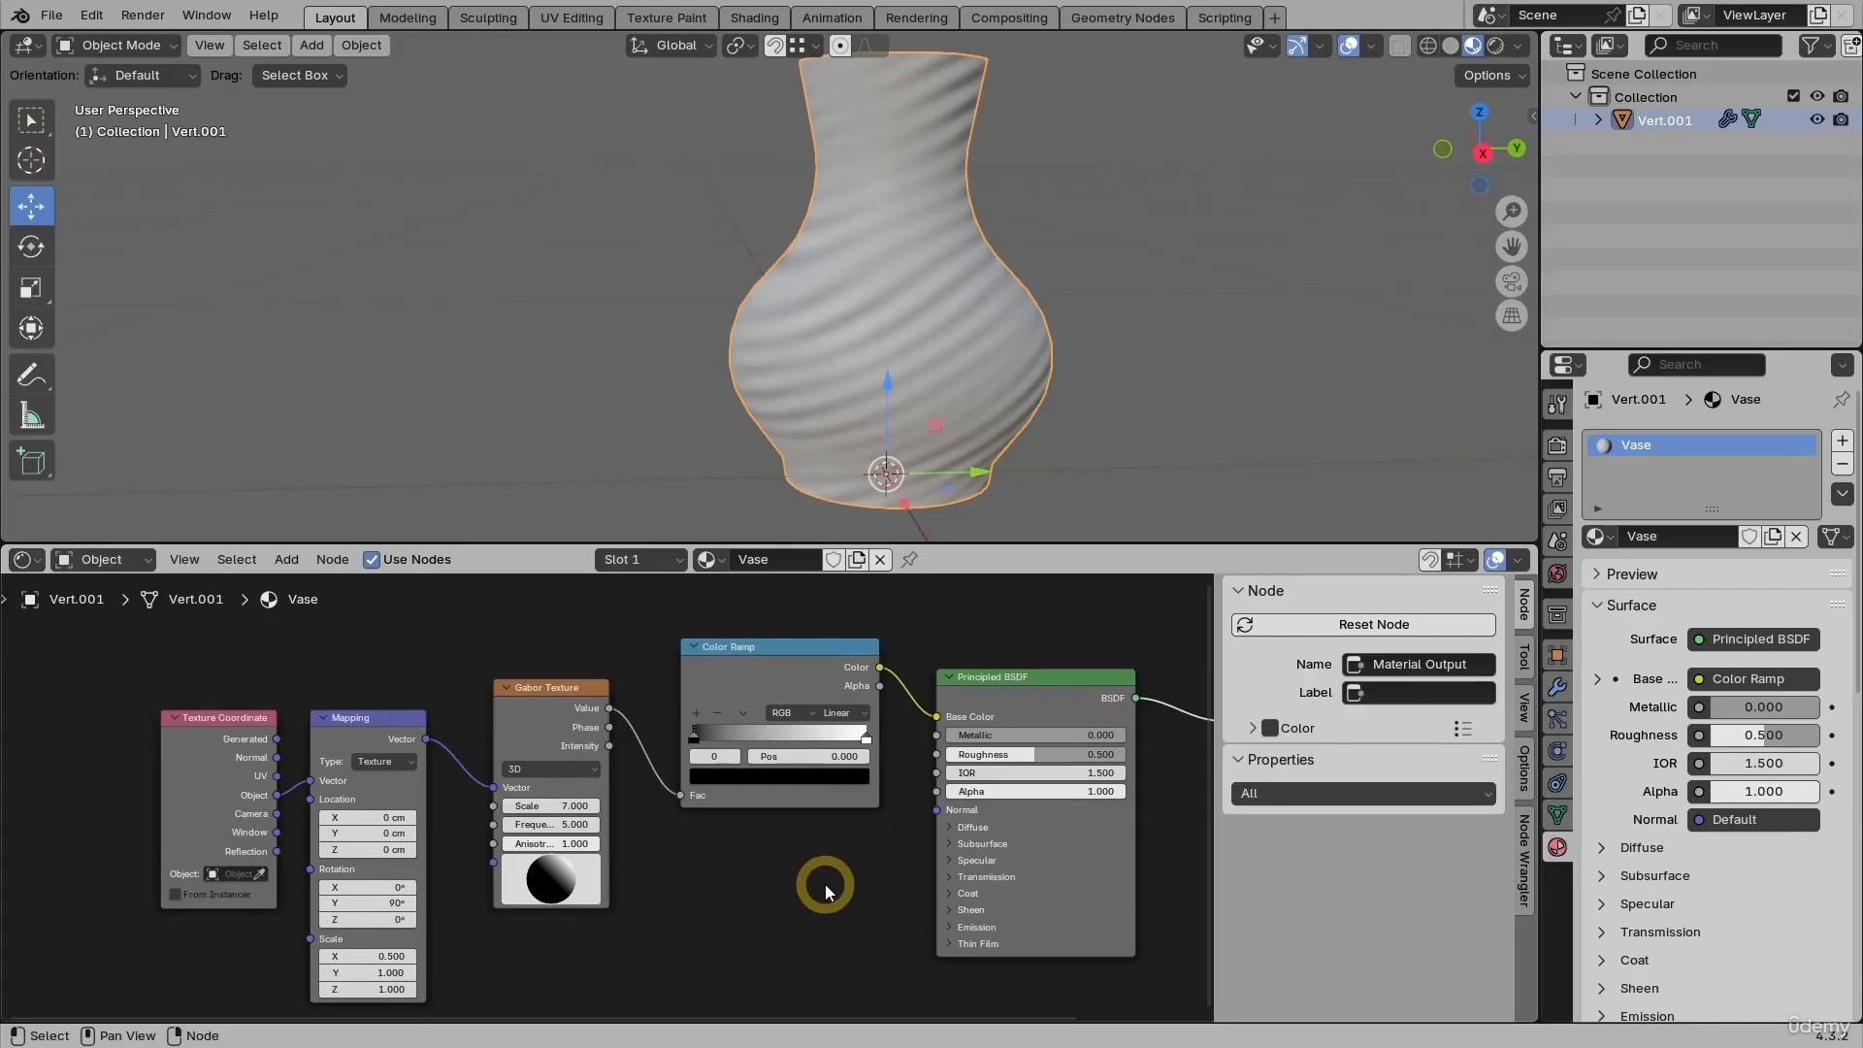
key("n")
scroll(850, 862, "up", 2)
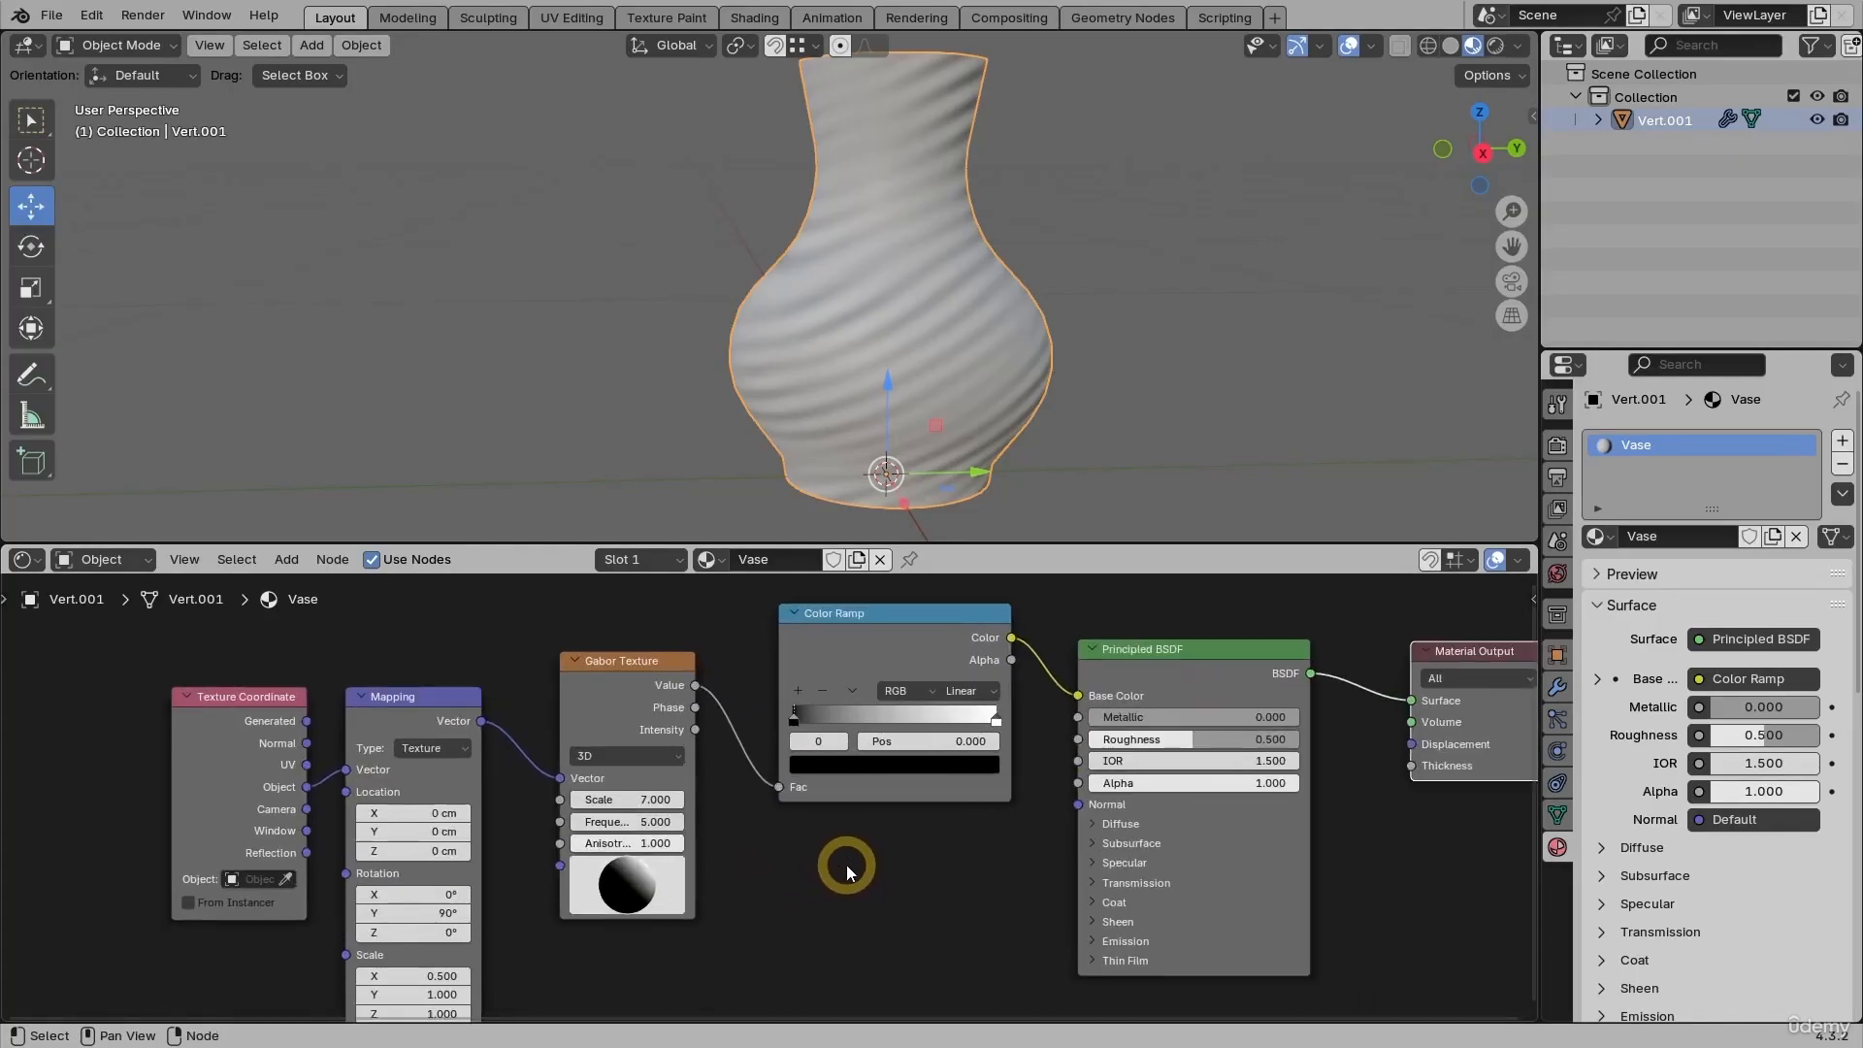
middle_click_drag(861, 864, 811, 918, "shift")
scroll(778, 916, "up", 1)
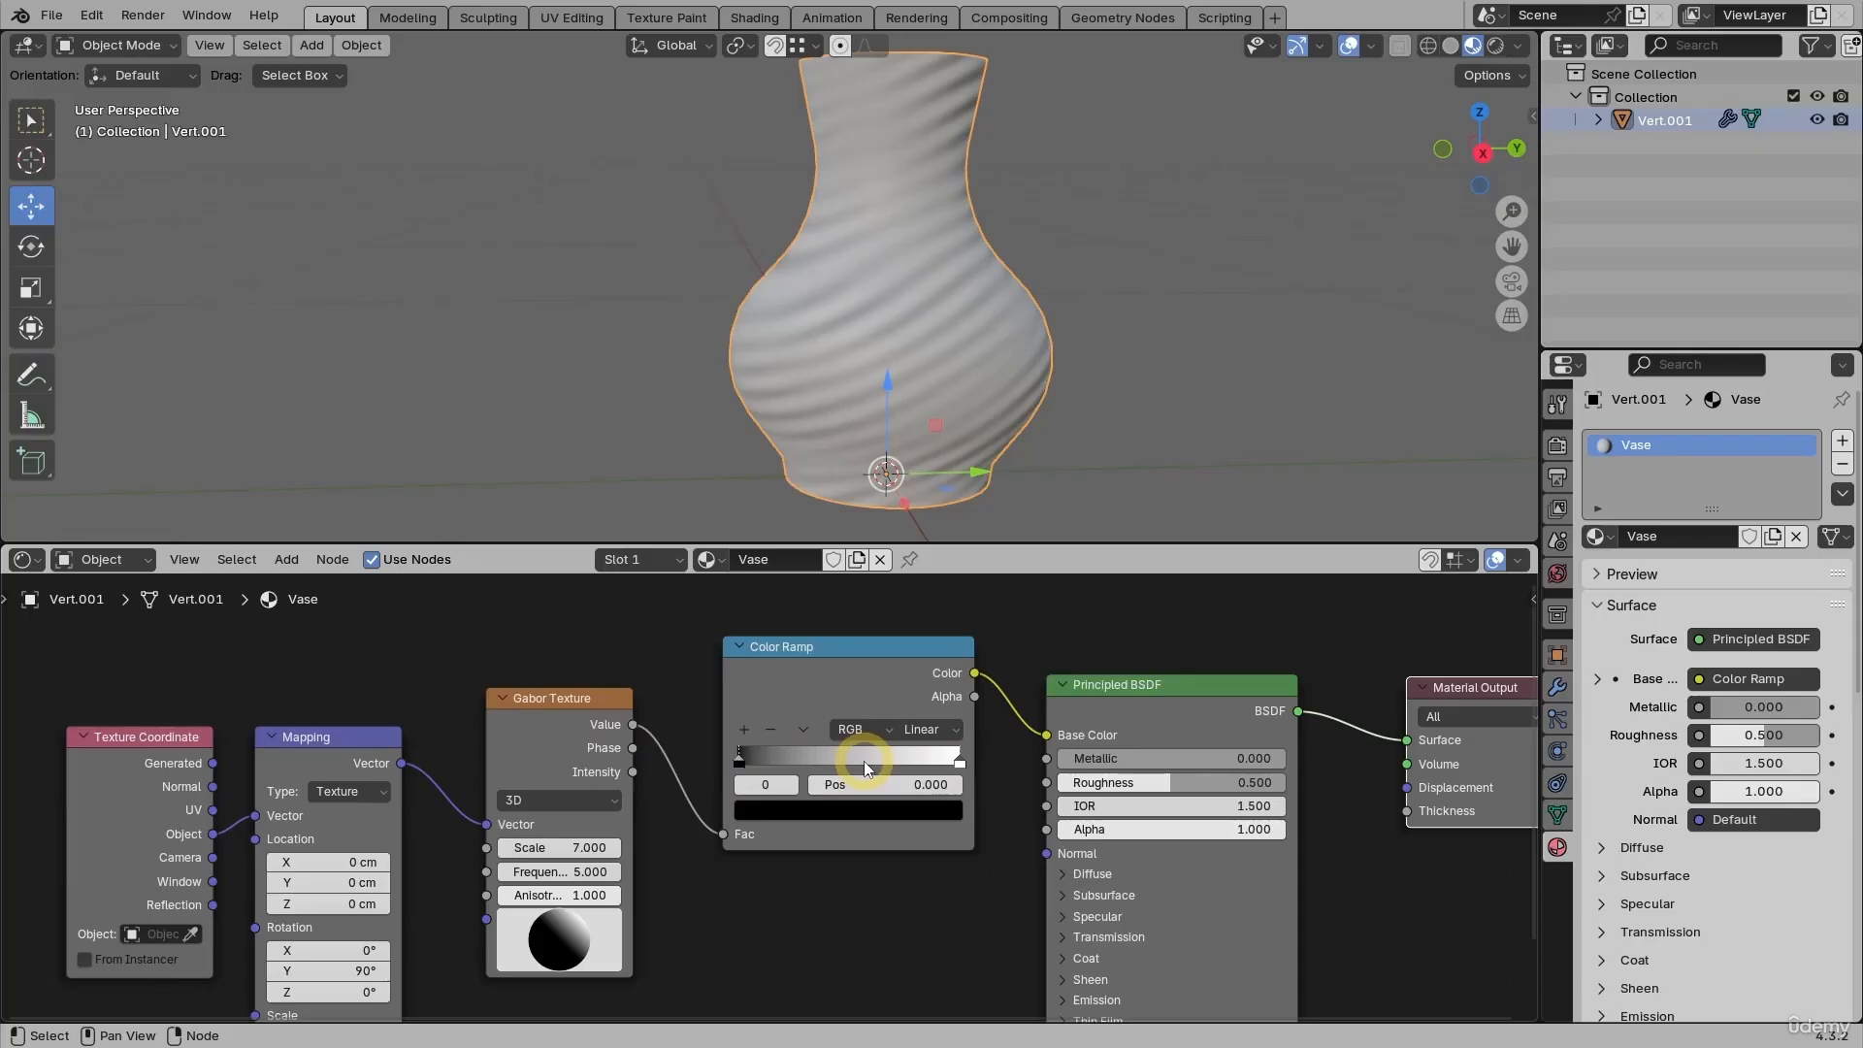
Change the Color Ramp's first stop from black to a dark purple, about #7B2483
left_click(782, 811)
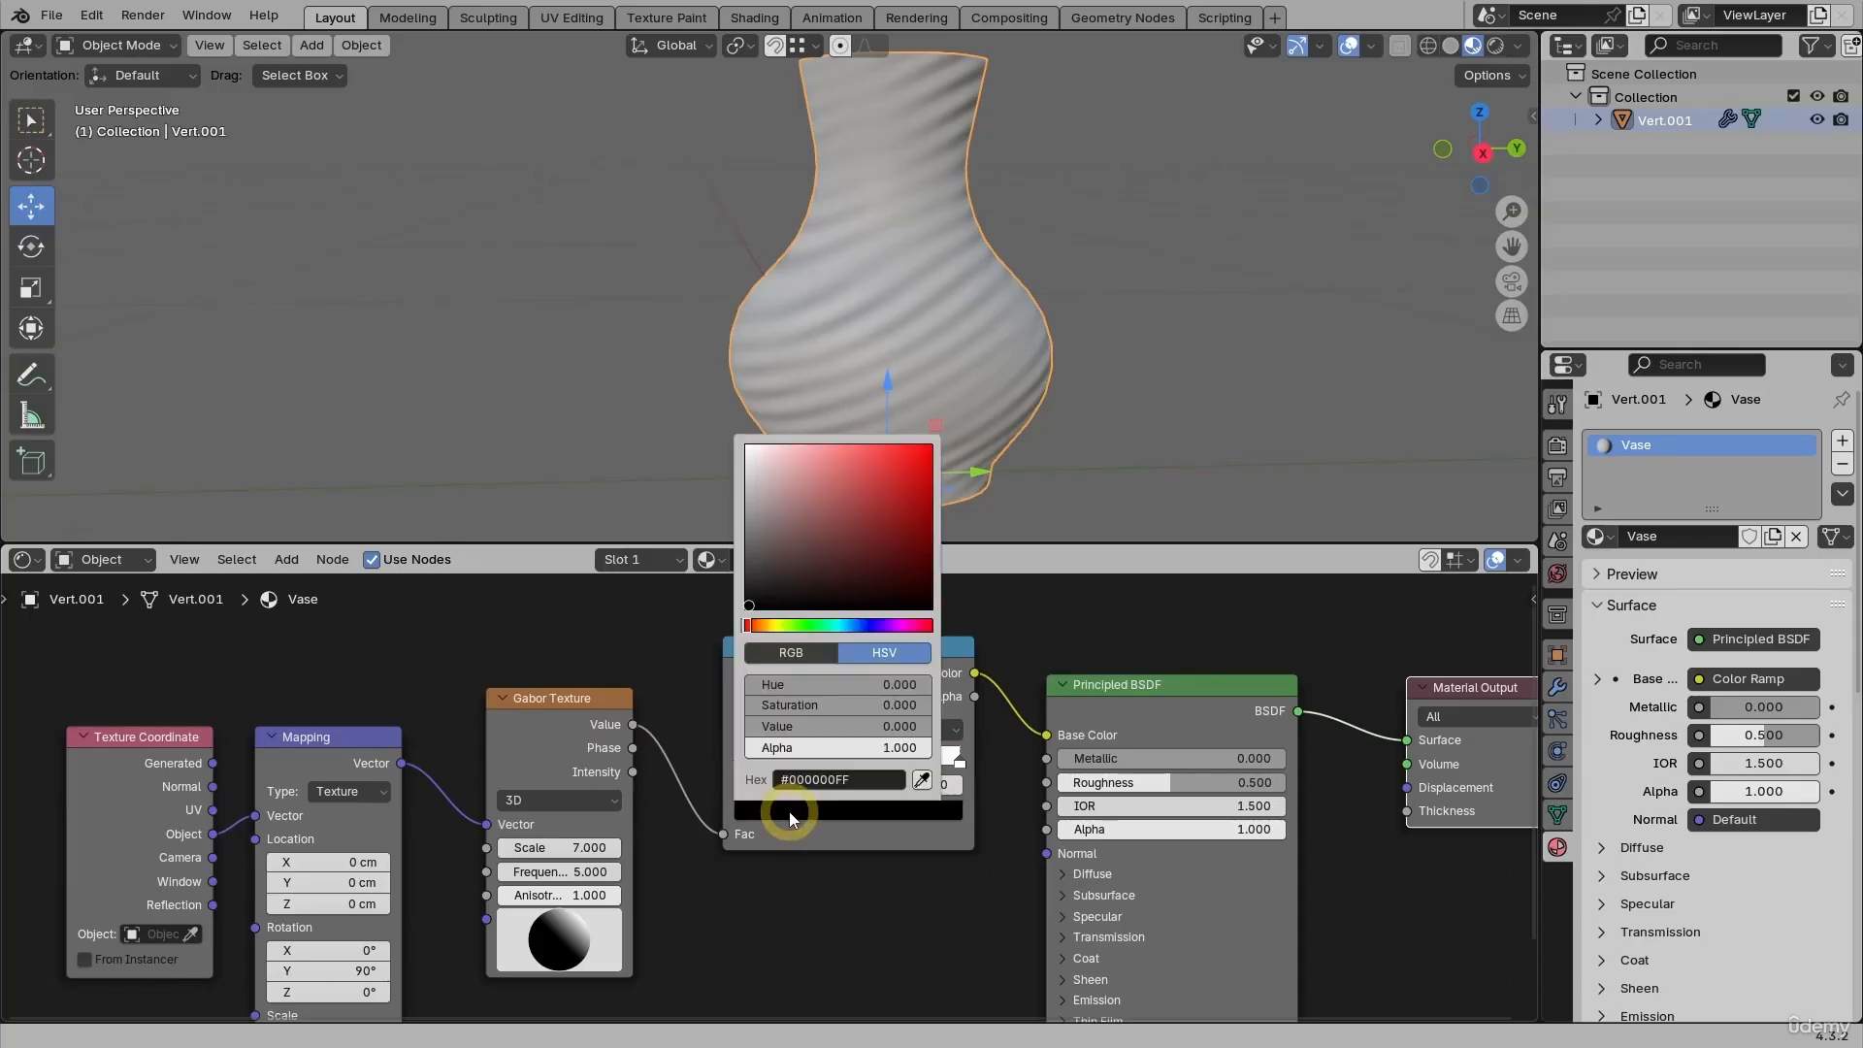
left_click(899, 626)
left_click(878, 523)
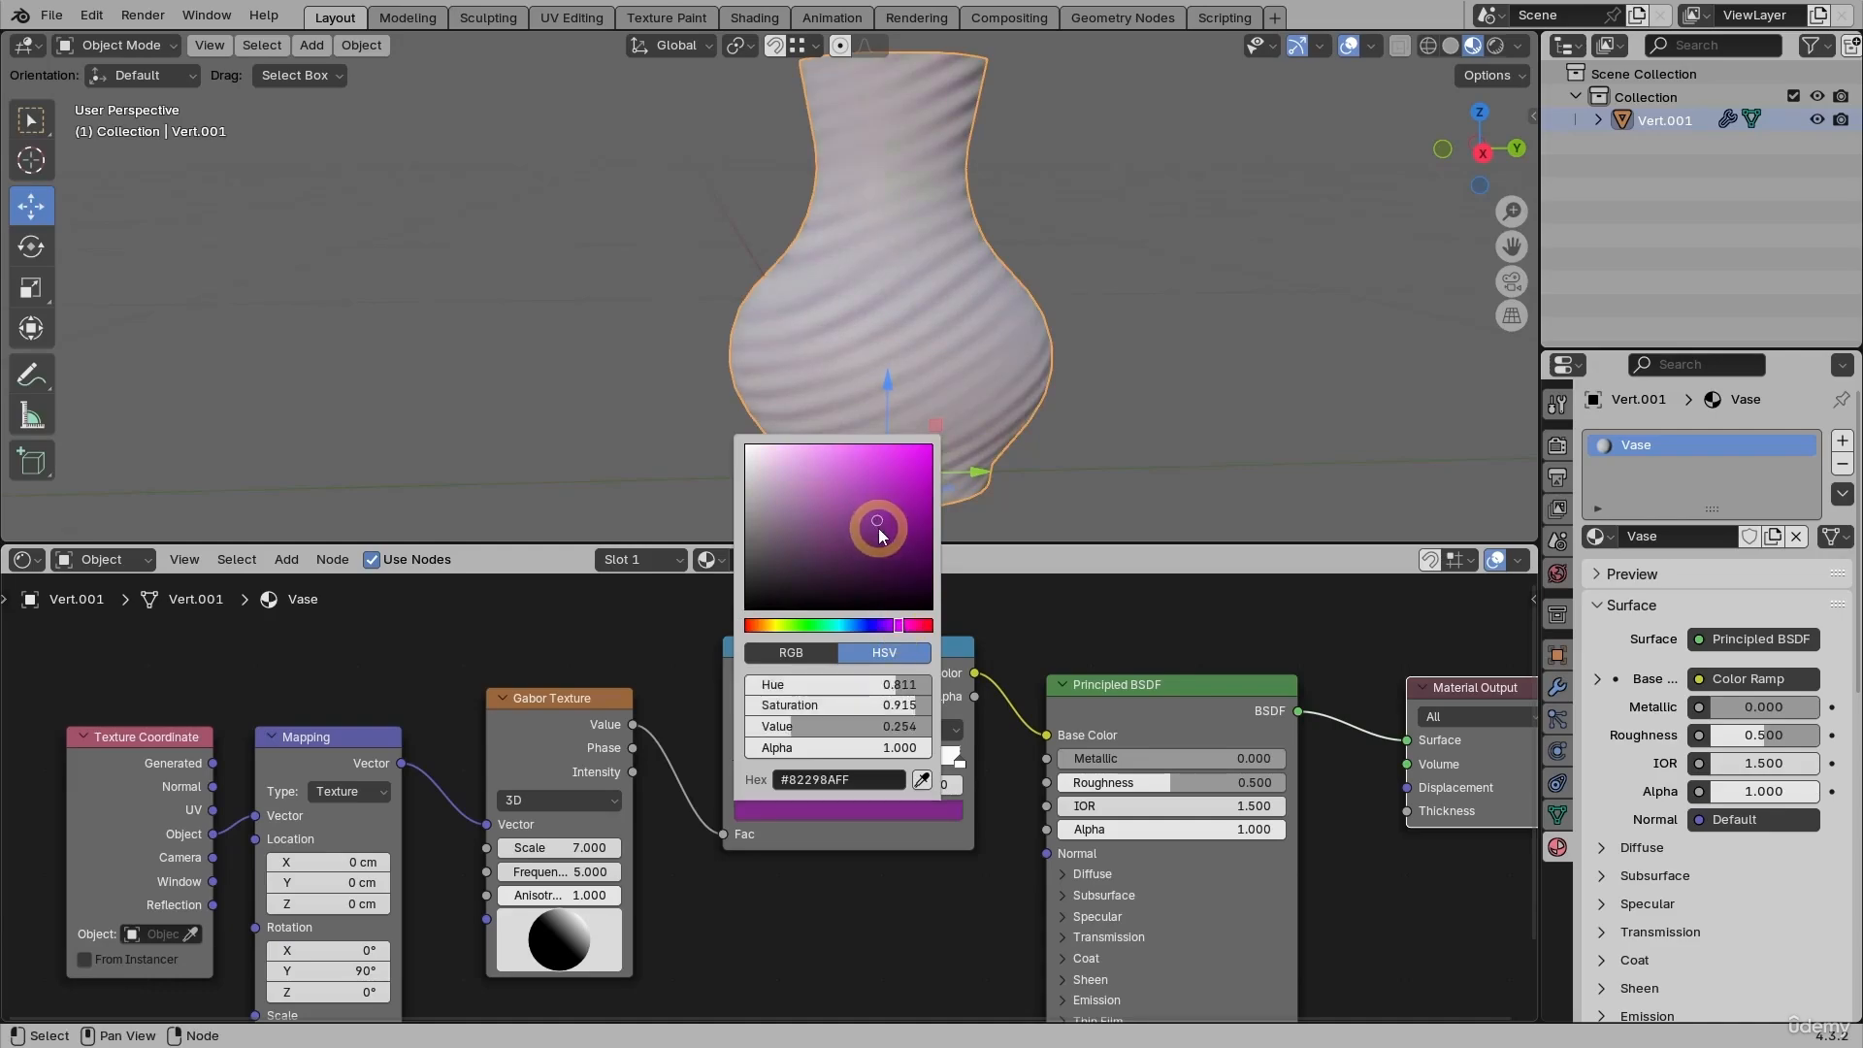
left_click_drag(876, 521, 883, 524)
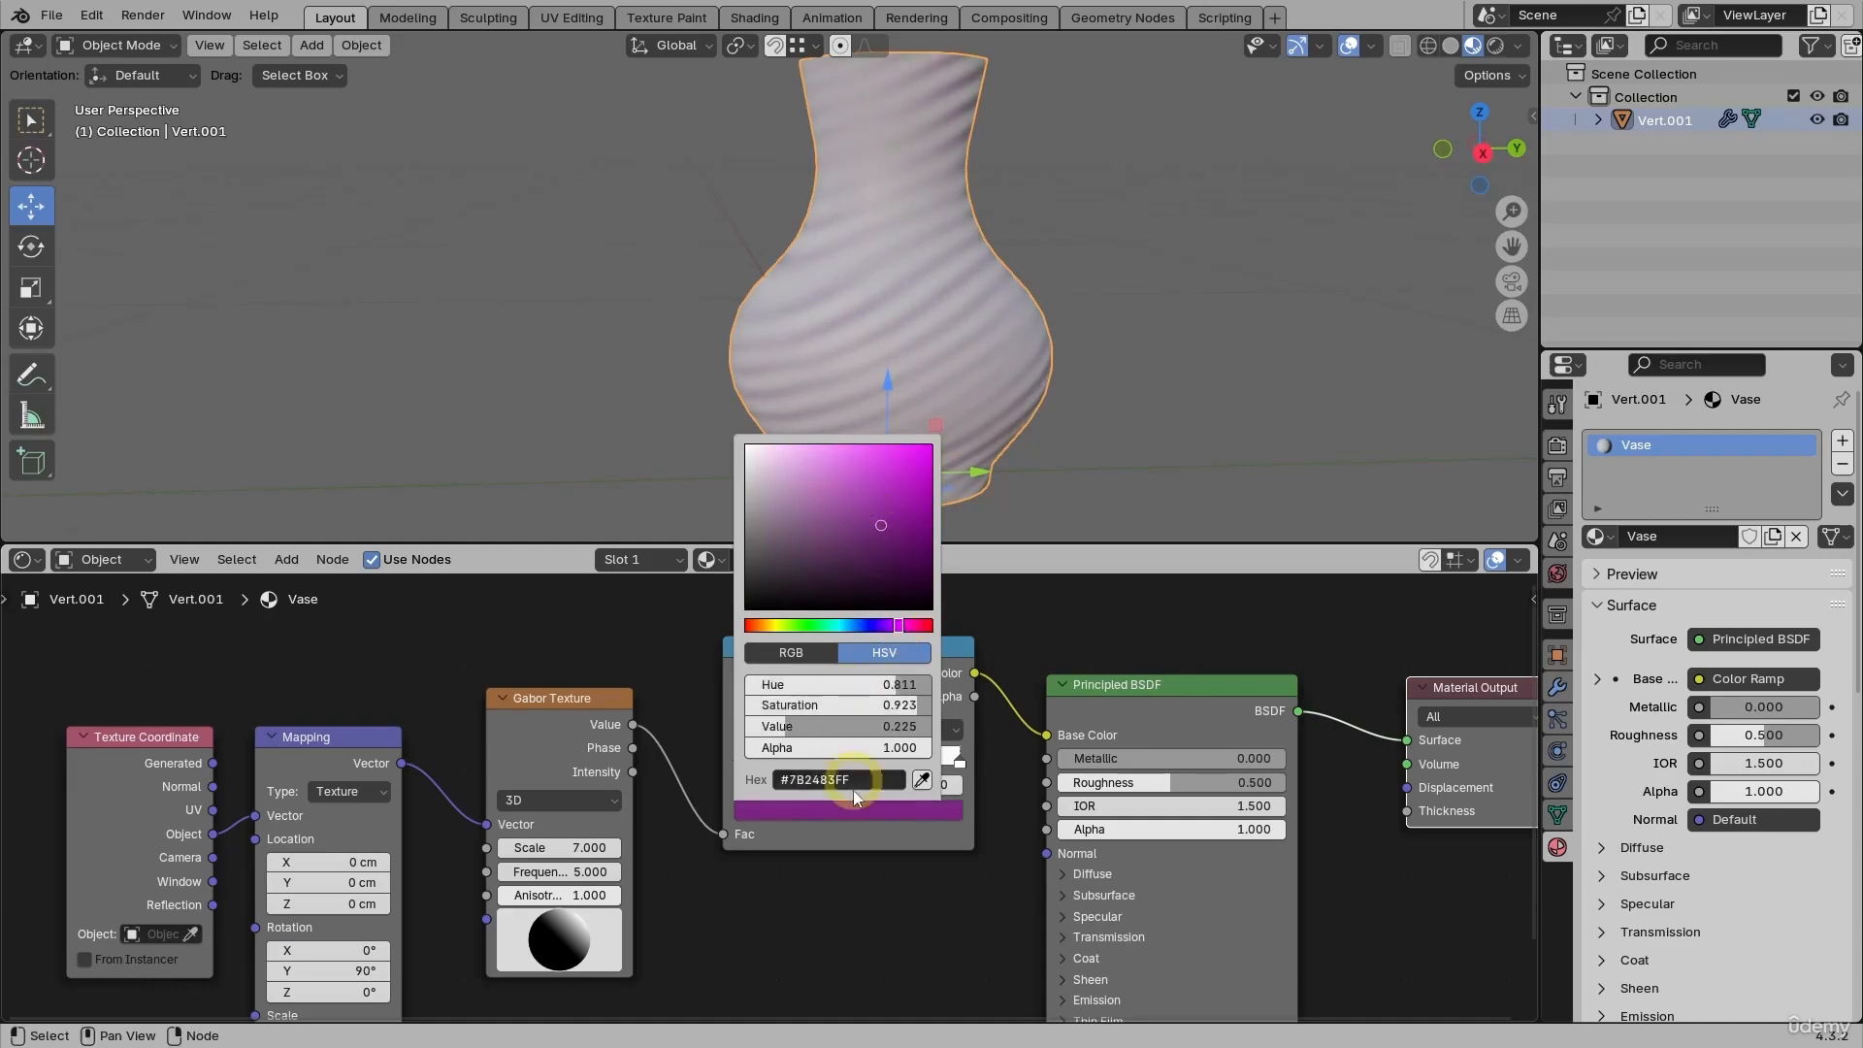
left_click(739, 755)
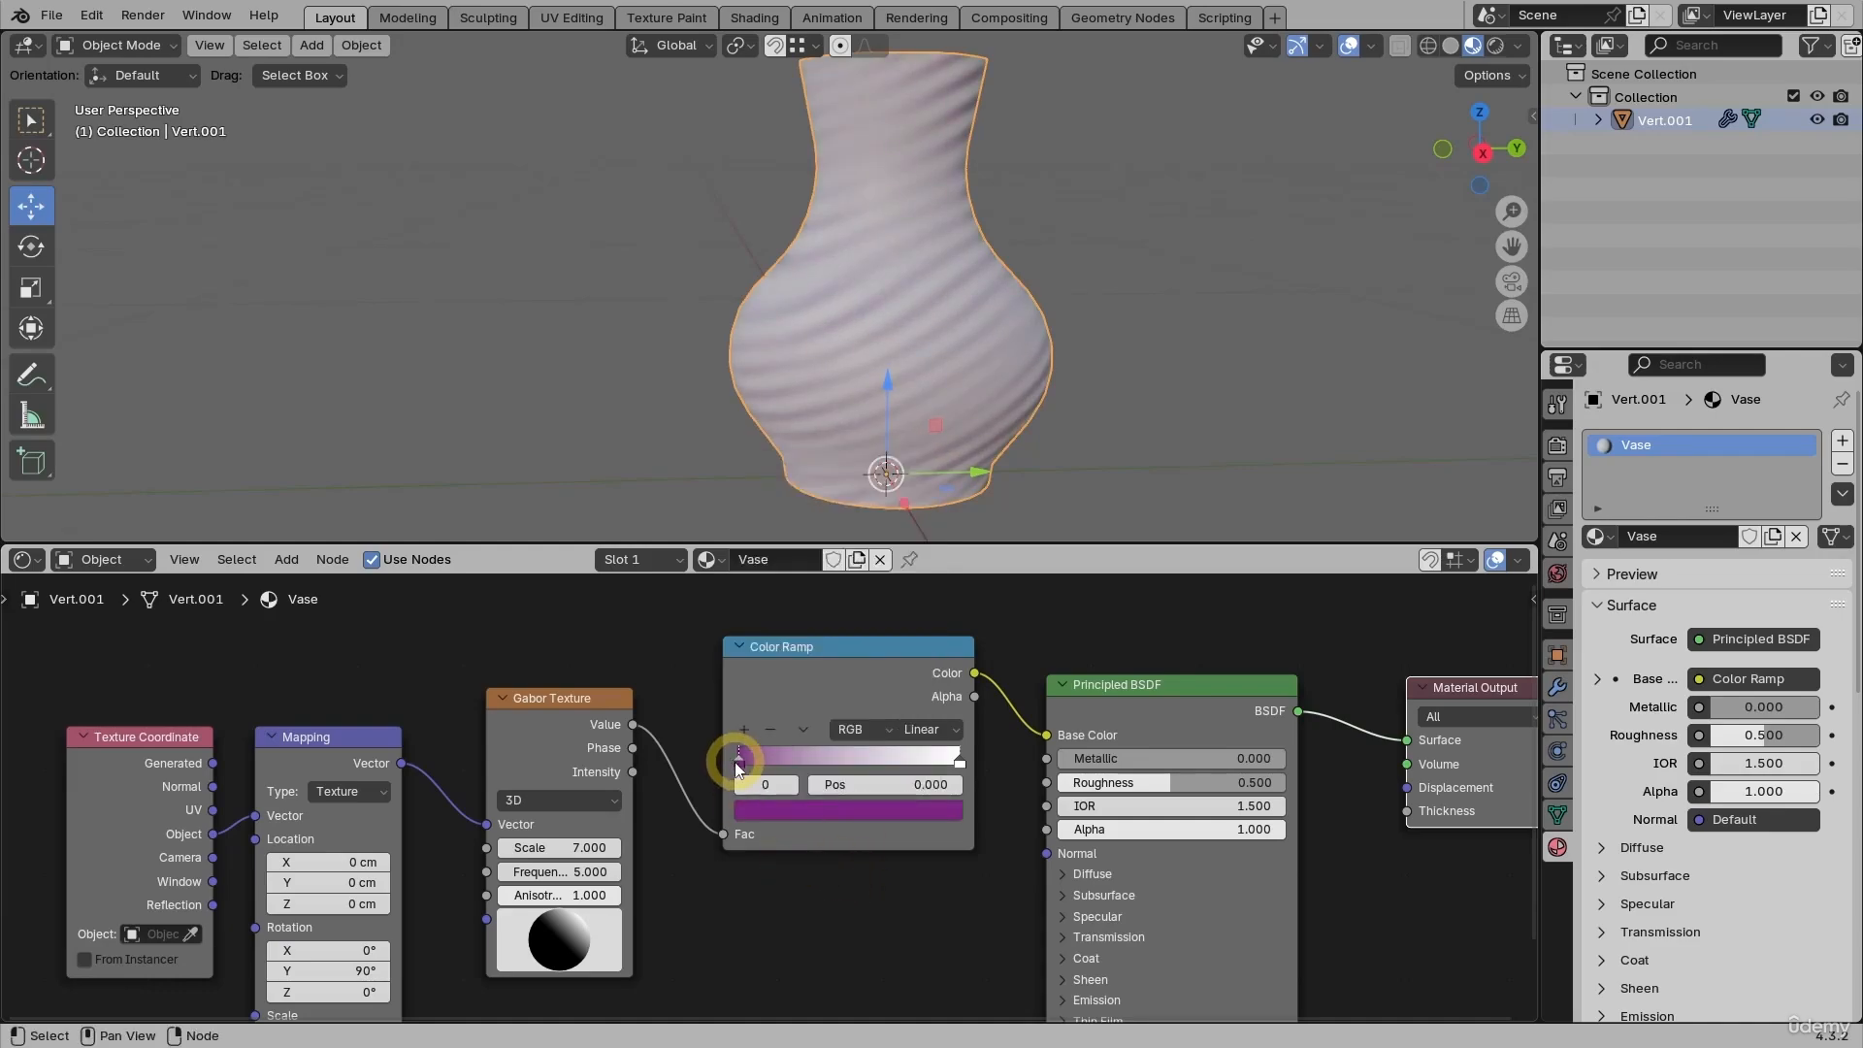
Change the Color Ramp's white end stop to a bright yellow-orange
left_click(961, 764)
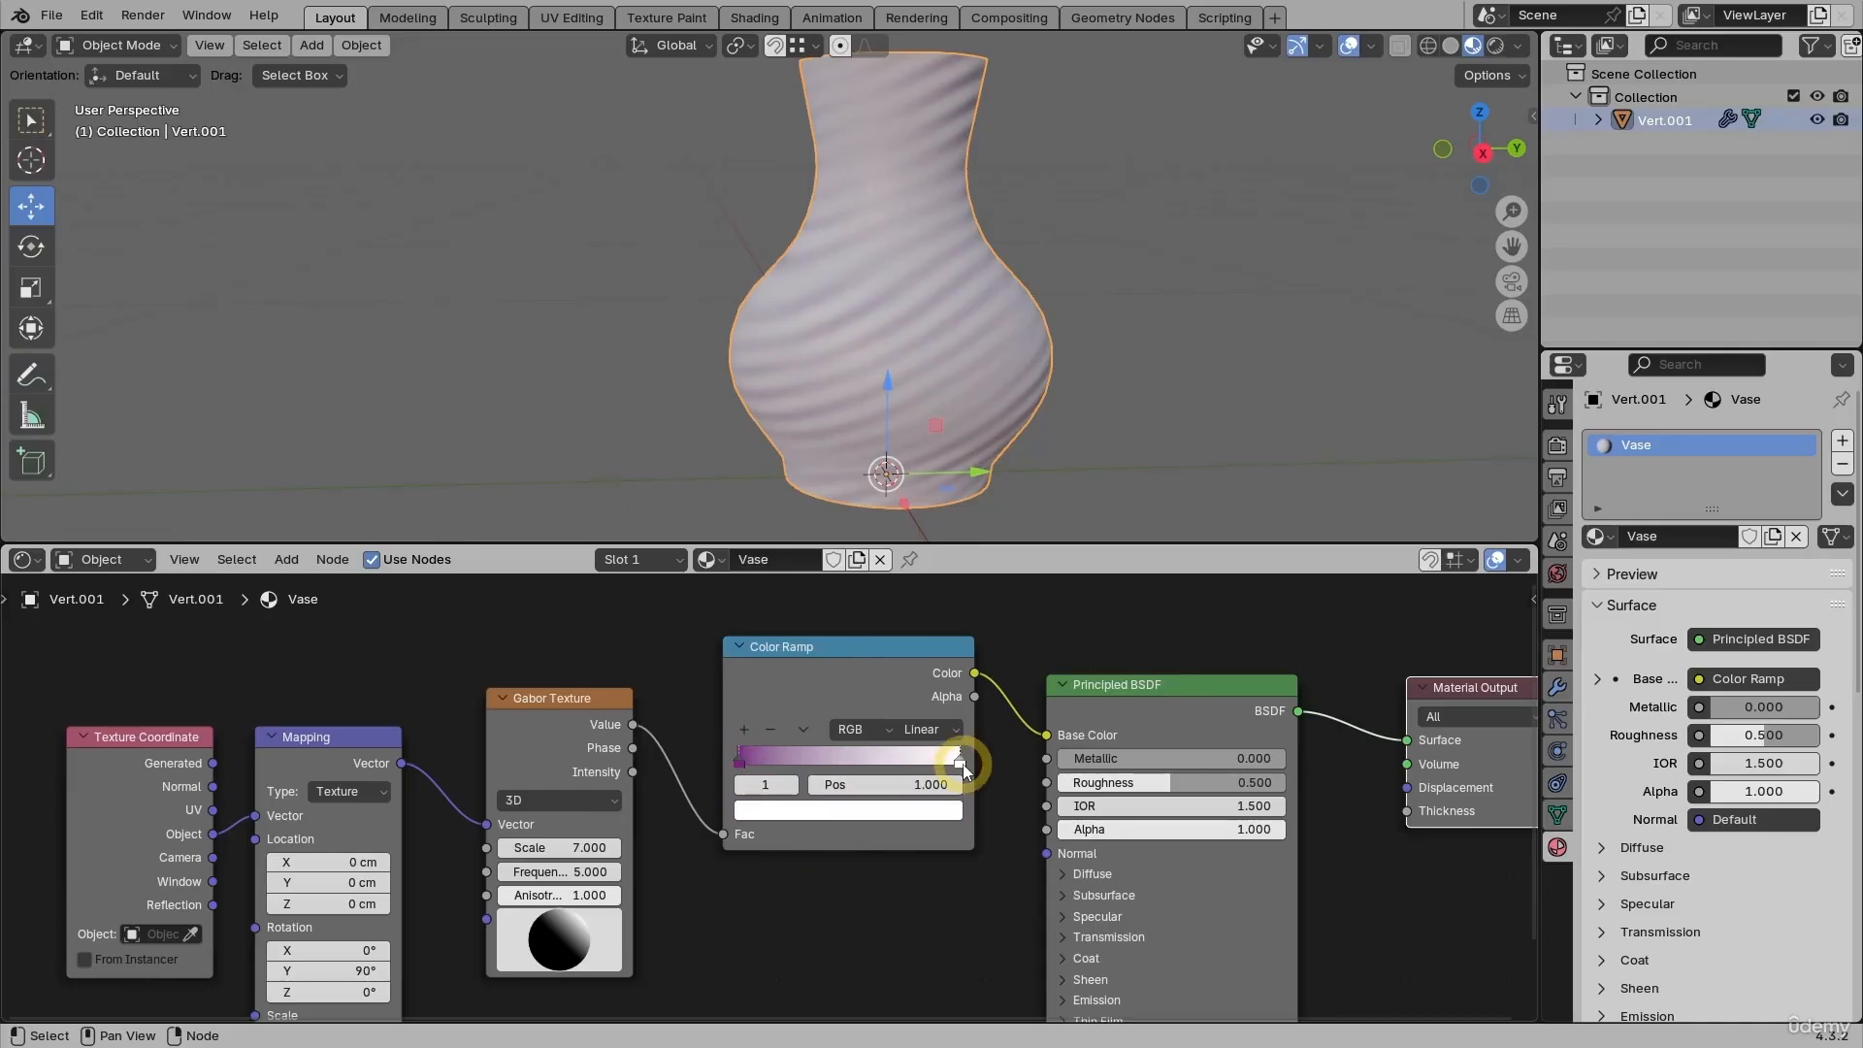
left_click(903, 820)
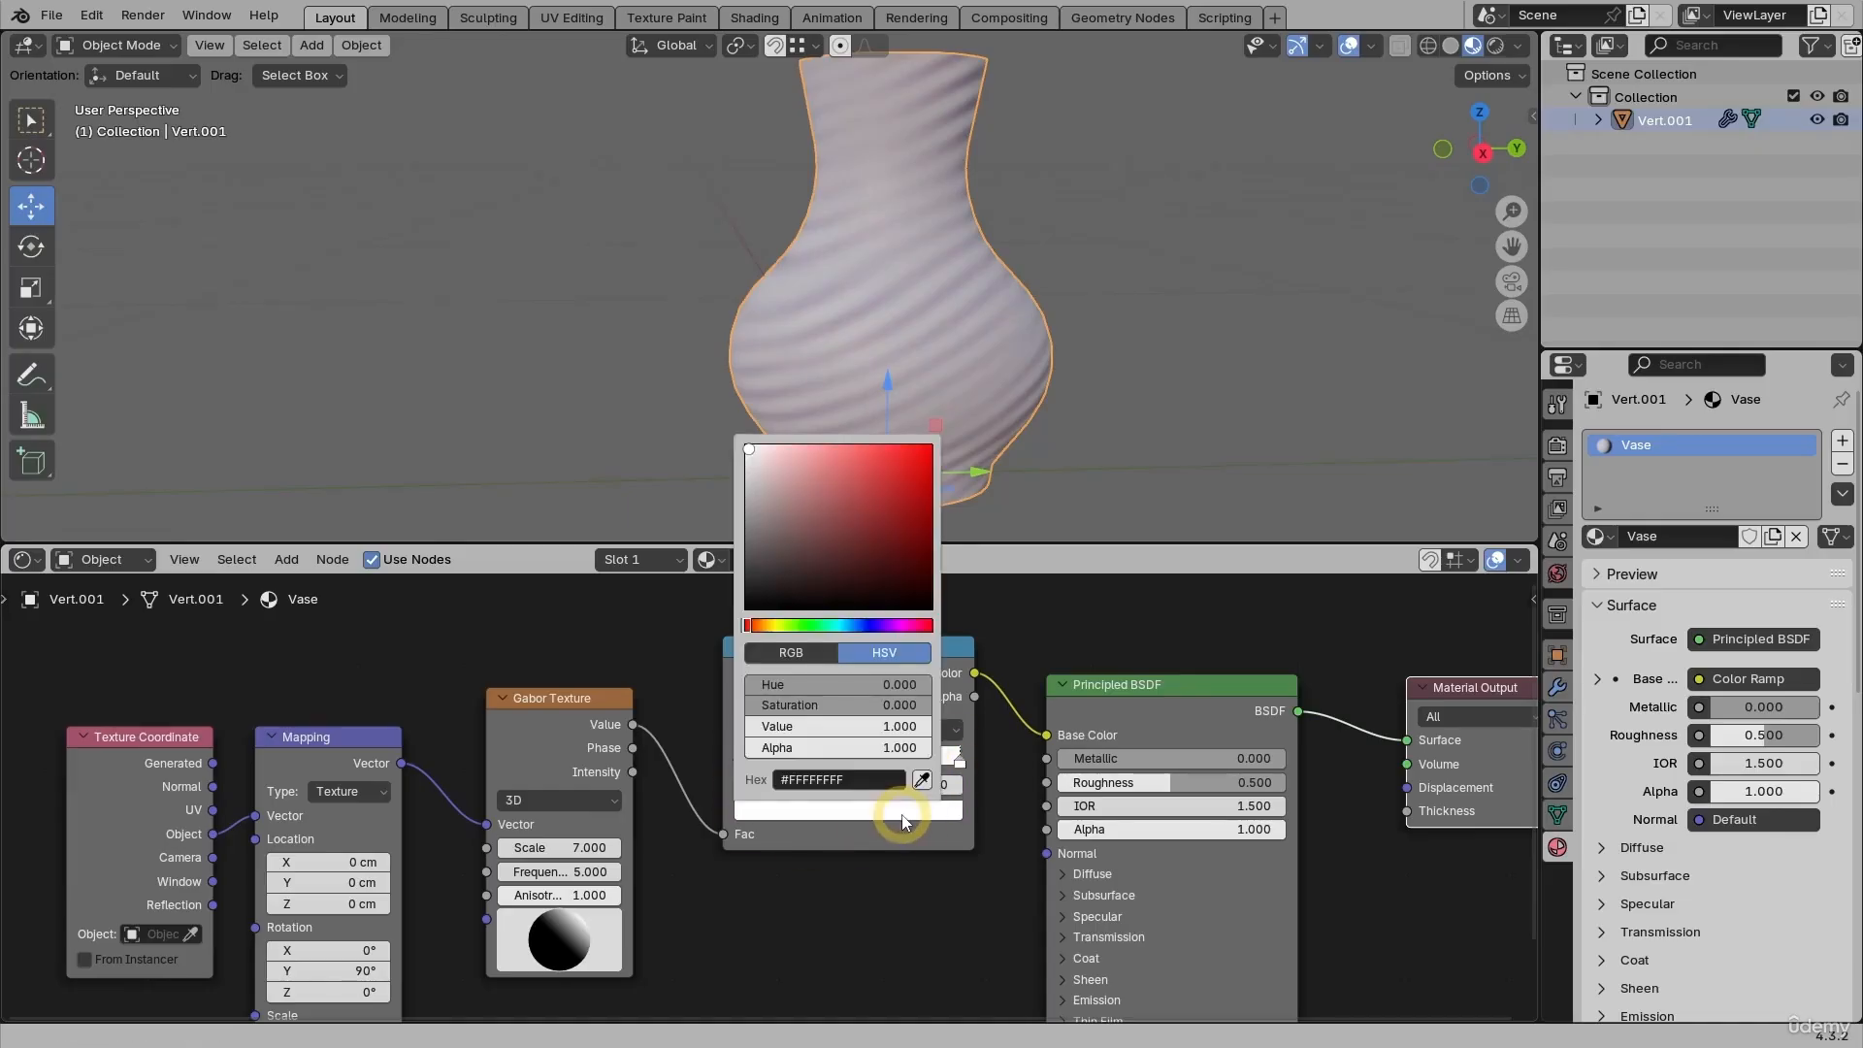
left_click_drag(772, 634, 776, 626)
left_click_drag(898, 477, 907, 449)
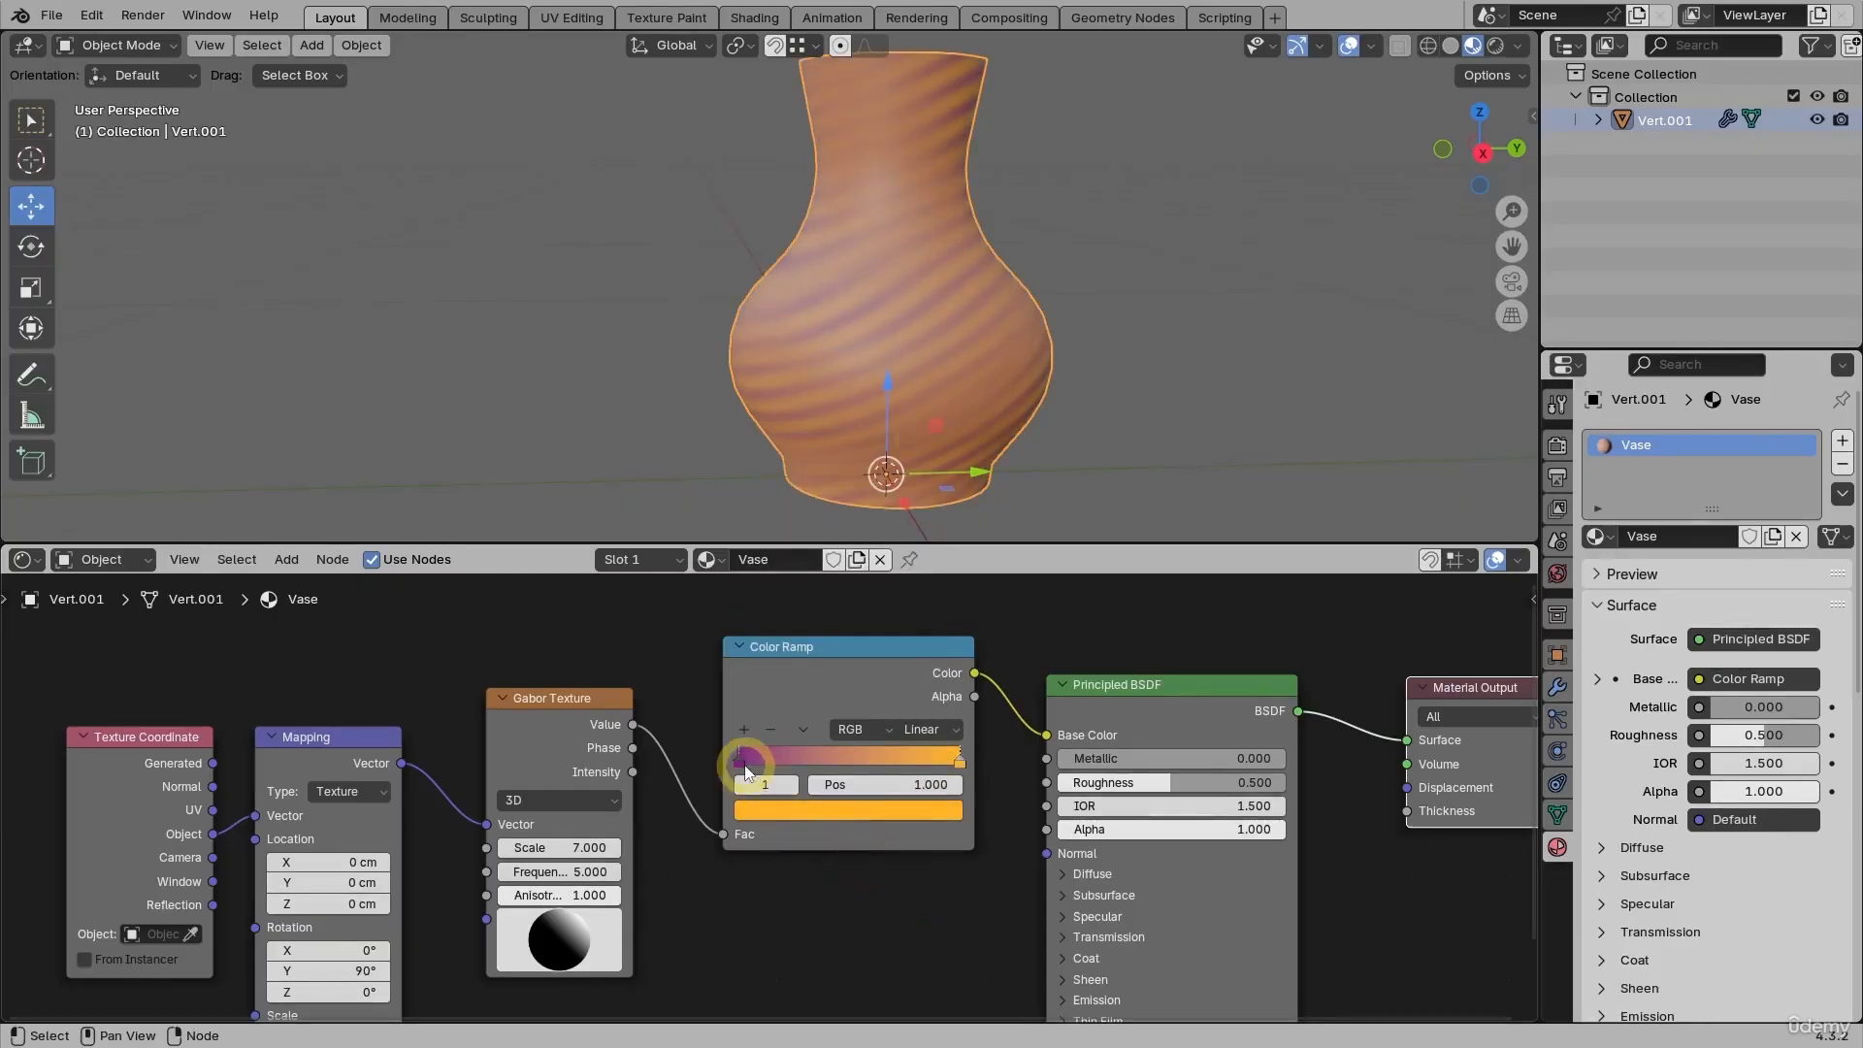
Move the Color Ramp's orange stop to about 0.962 and the purple stop to about 0.347 to sharpen the stripes
left_click(741, 766)
mouse_move(752, 772)
left_mouse_down()
mouse_move(866, 770)
mouse_move(746, 771)
left_mouse_up()
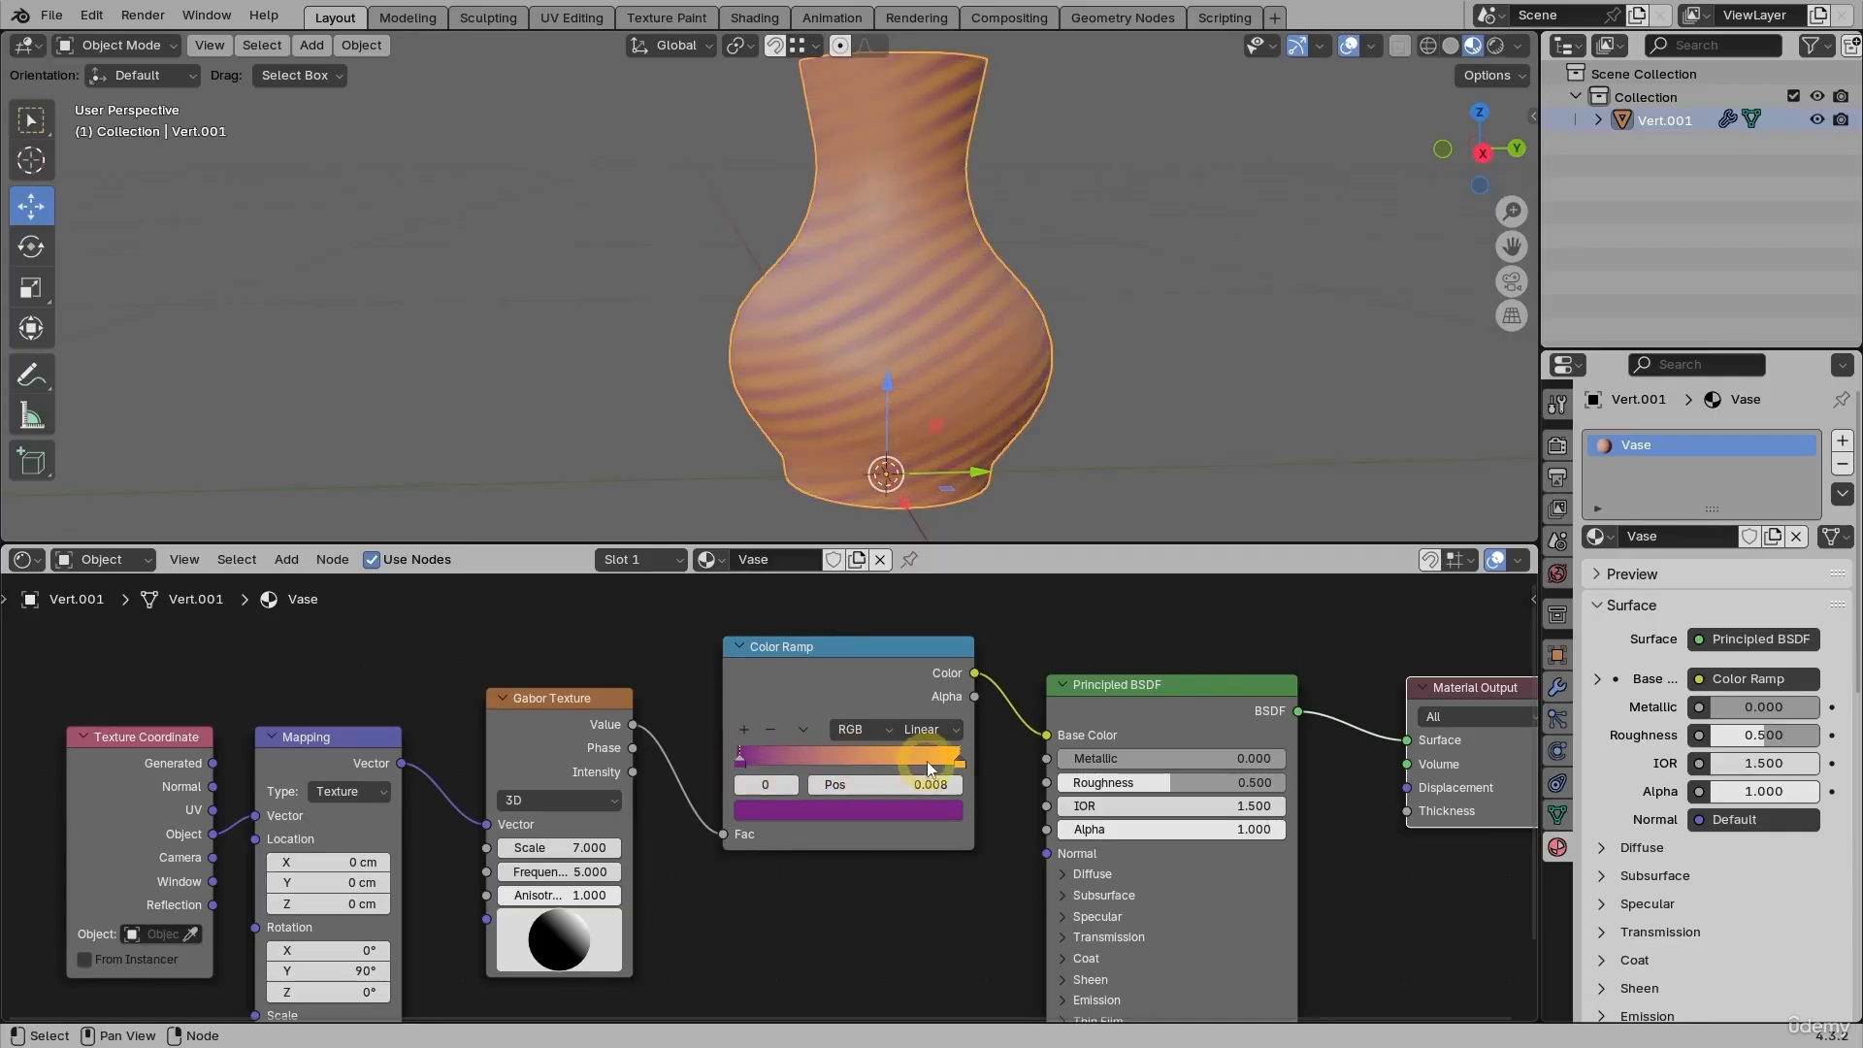
left_click(959, 764)
mouse_move(953, 761)
left_mouse_down()
mouse_move(844, 771)
mouse_move(942, 776)
left_mouse_up()
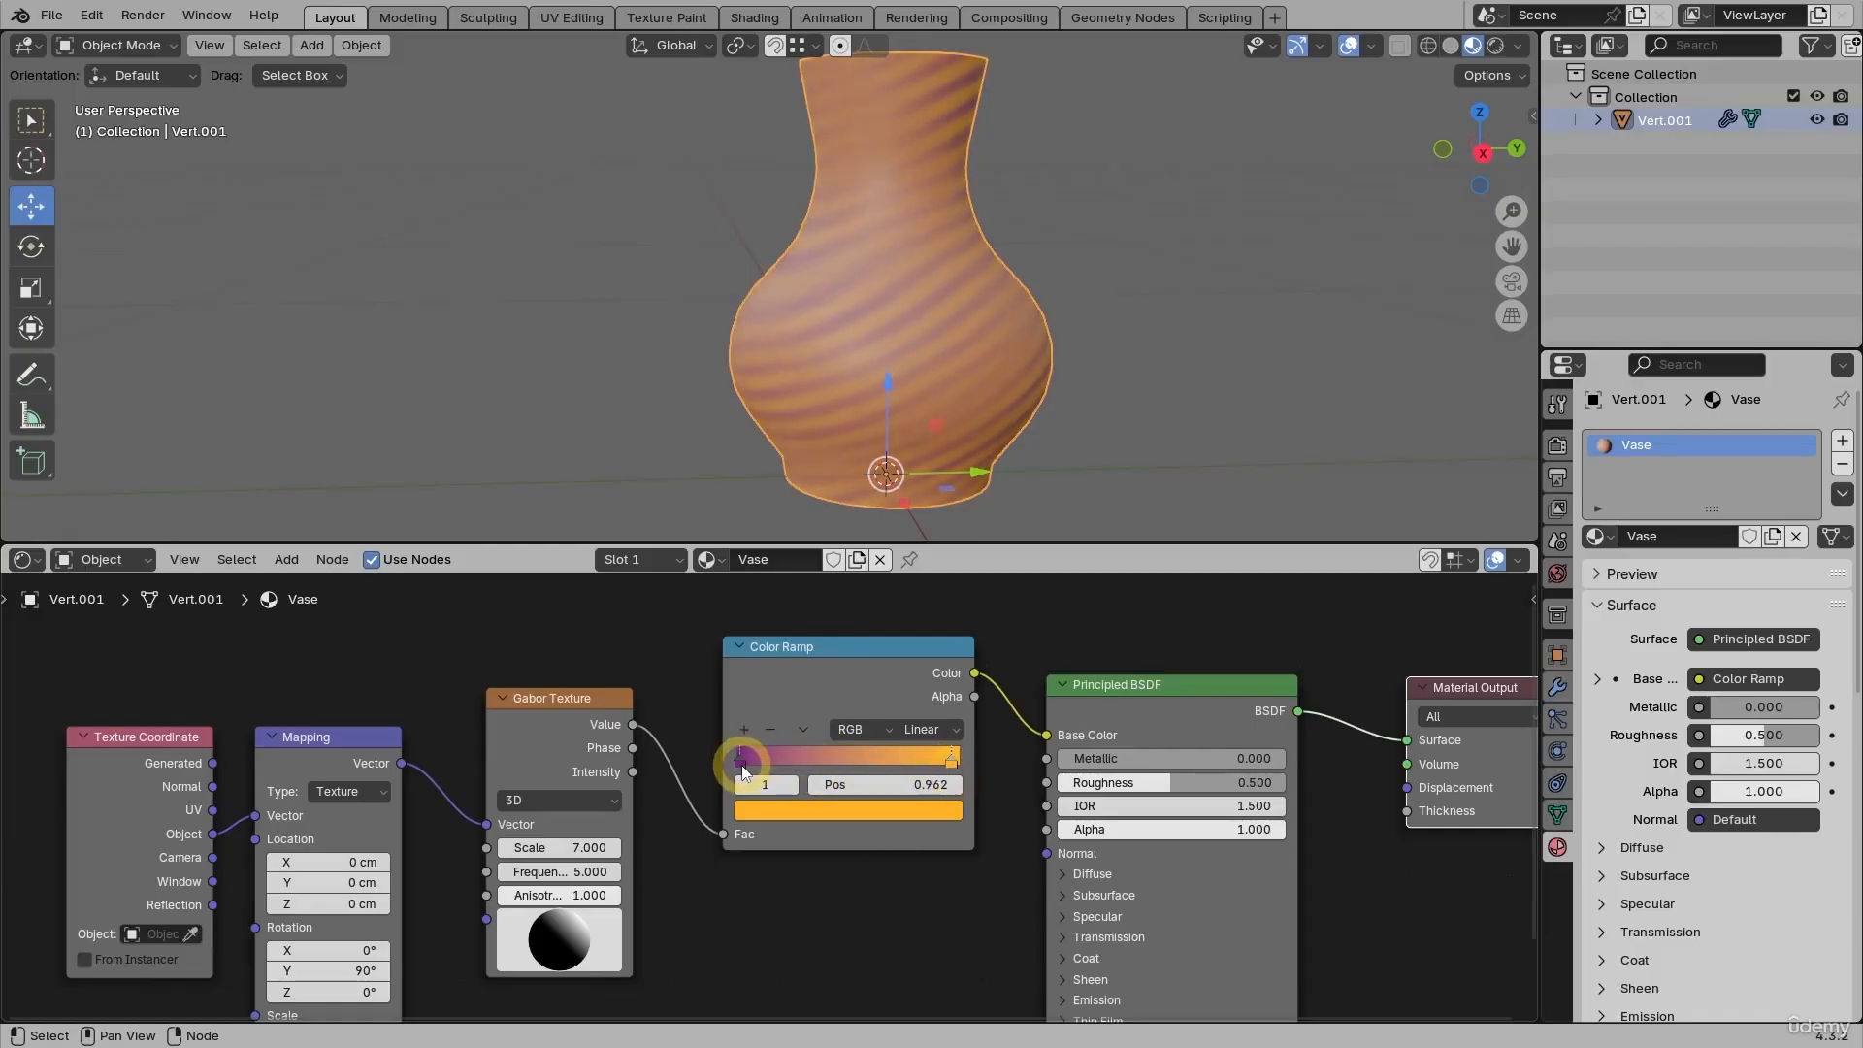
left_click(742, 763)
left_click_drag(765, 771, 821, 771)
mouse_move(883, 365)
middle_mouse_down()
mouse_move(864, 375)
mouse_move(1180, 365)
mouse_move(773, 352)
mouse_move(864, 365)
mouse_move(877, 392)
mouse_move(858, 386)
middle_mouse_up()
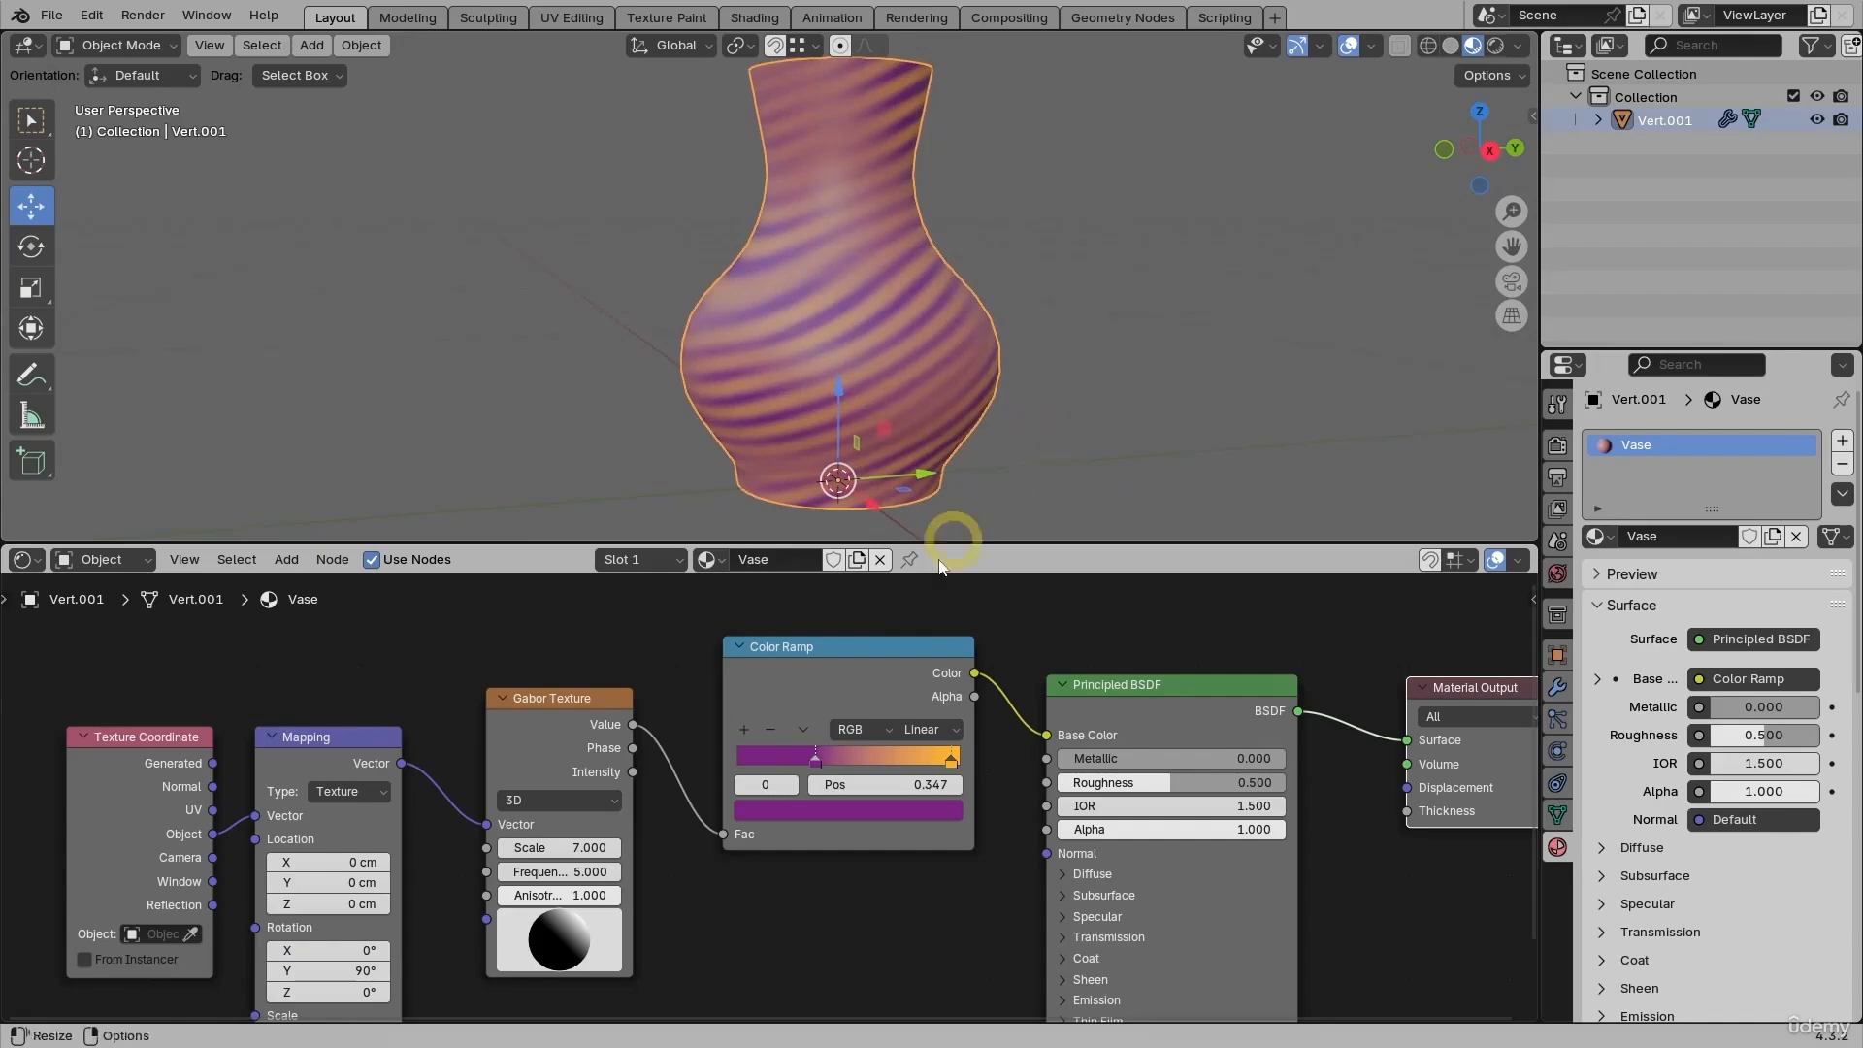
Add a Bump node, feed its Height from the Gabor Texture's Value, and link its Normal to the Principled BSDF's Normal
middle_click_drag(818, 916, 819, 852)
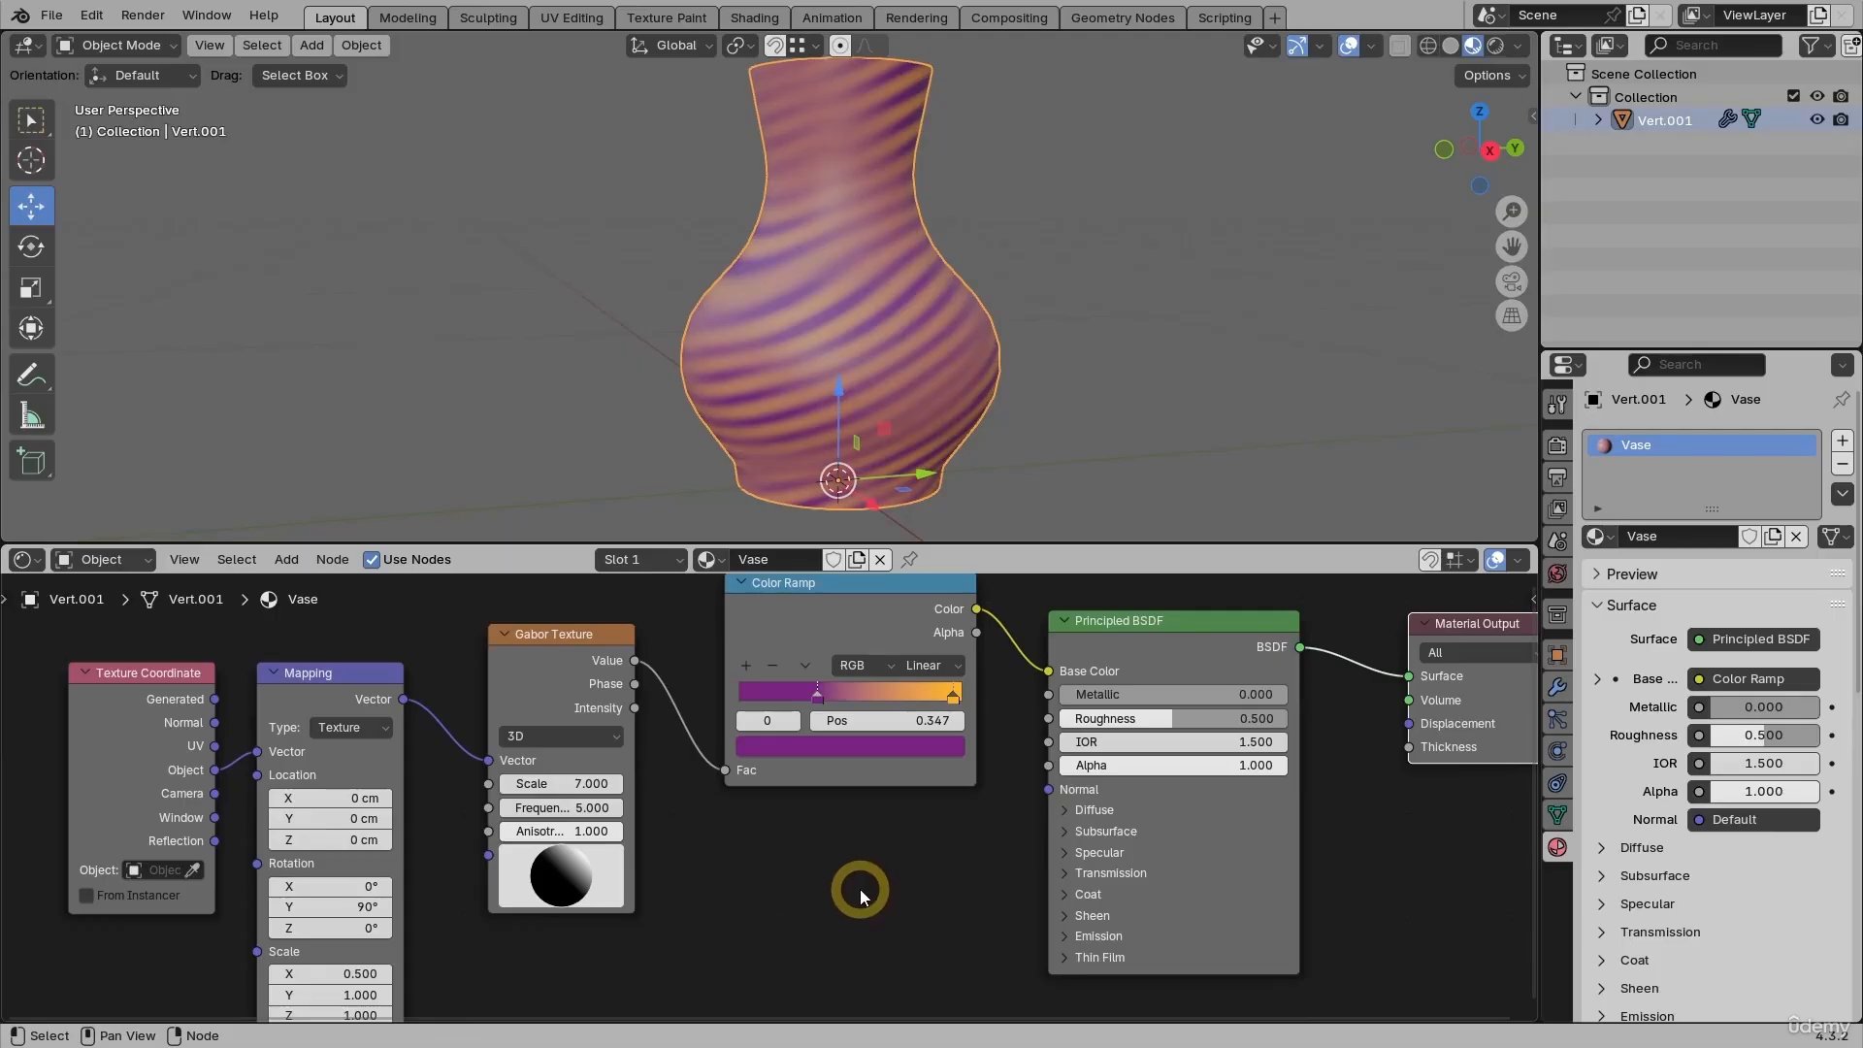
key("shift+a")
type("bum")
key("Return")
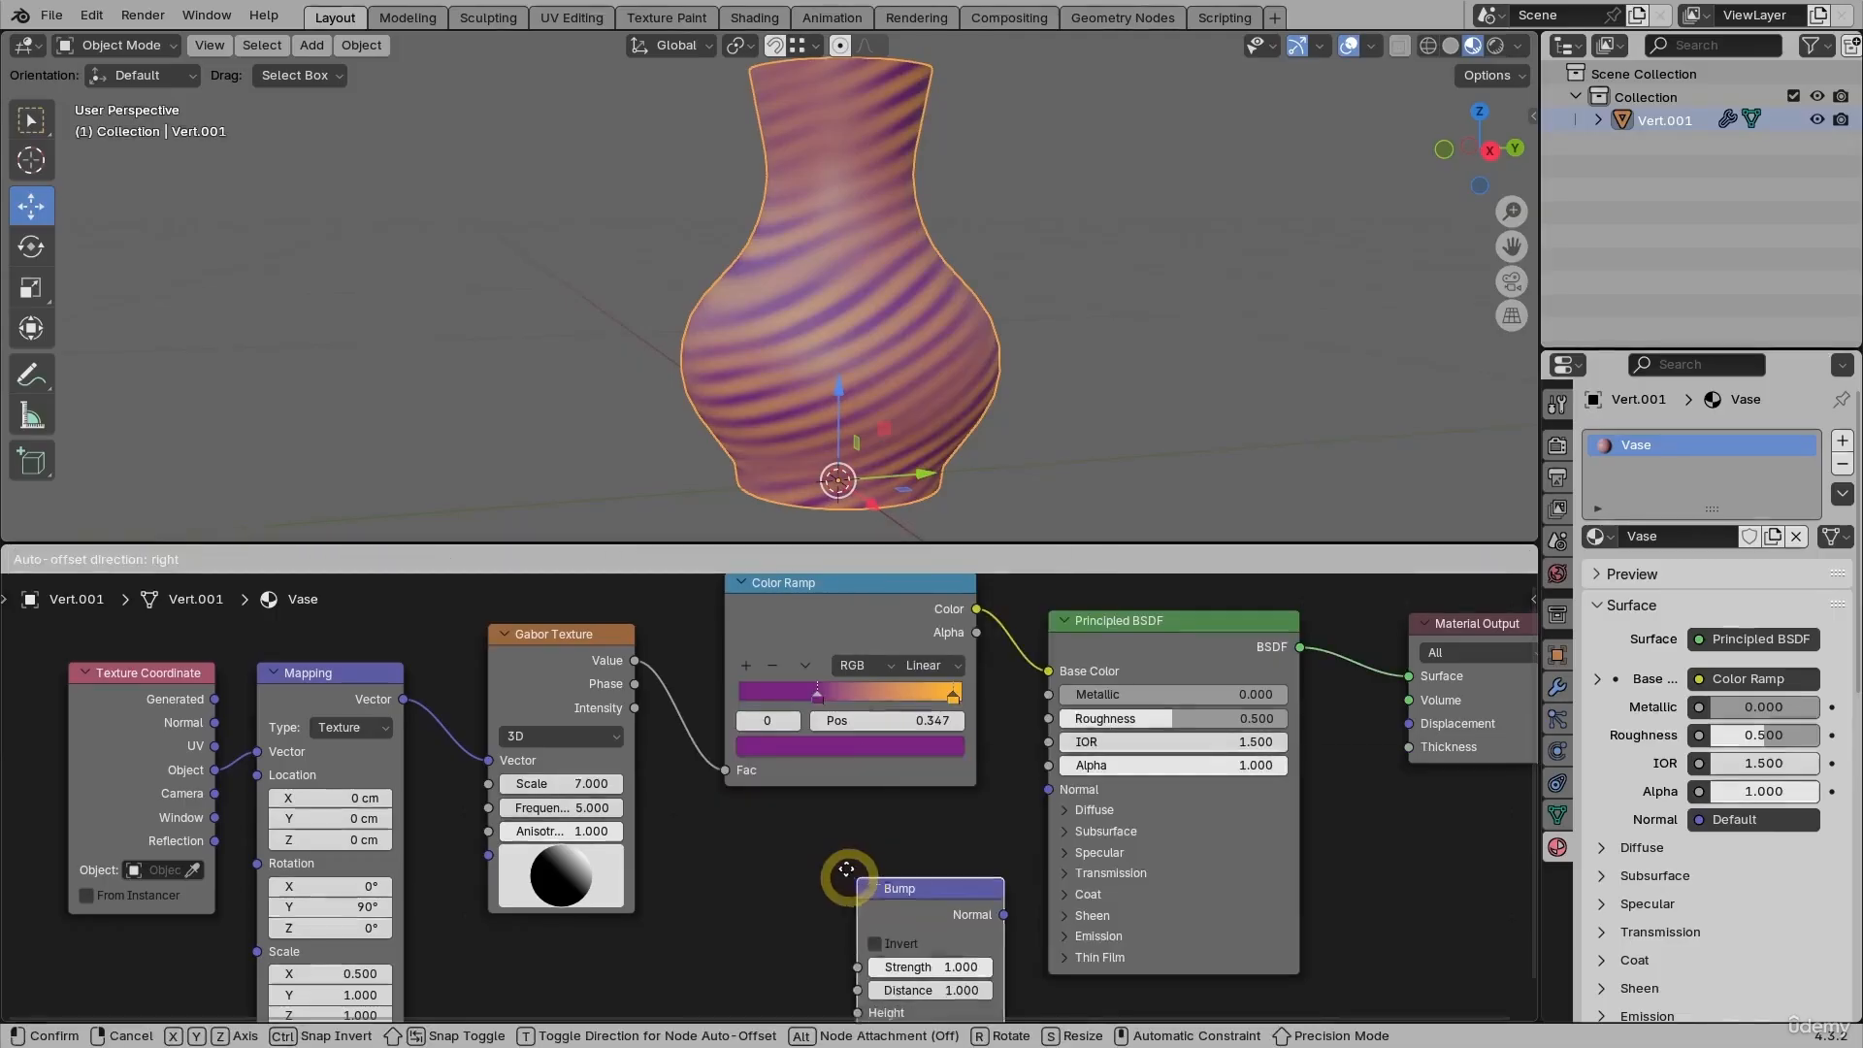
left_click(782, 833)
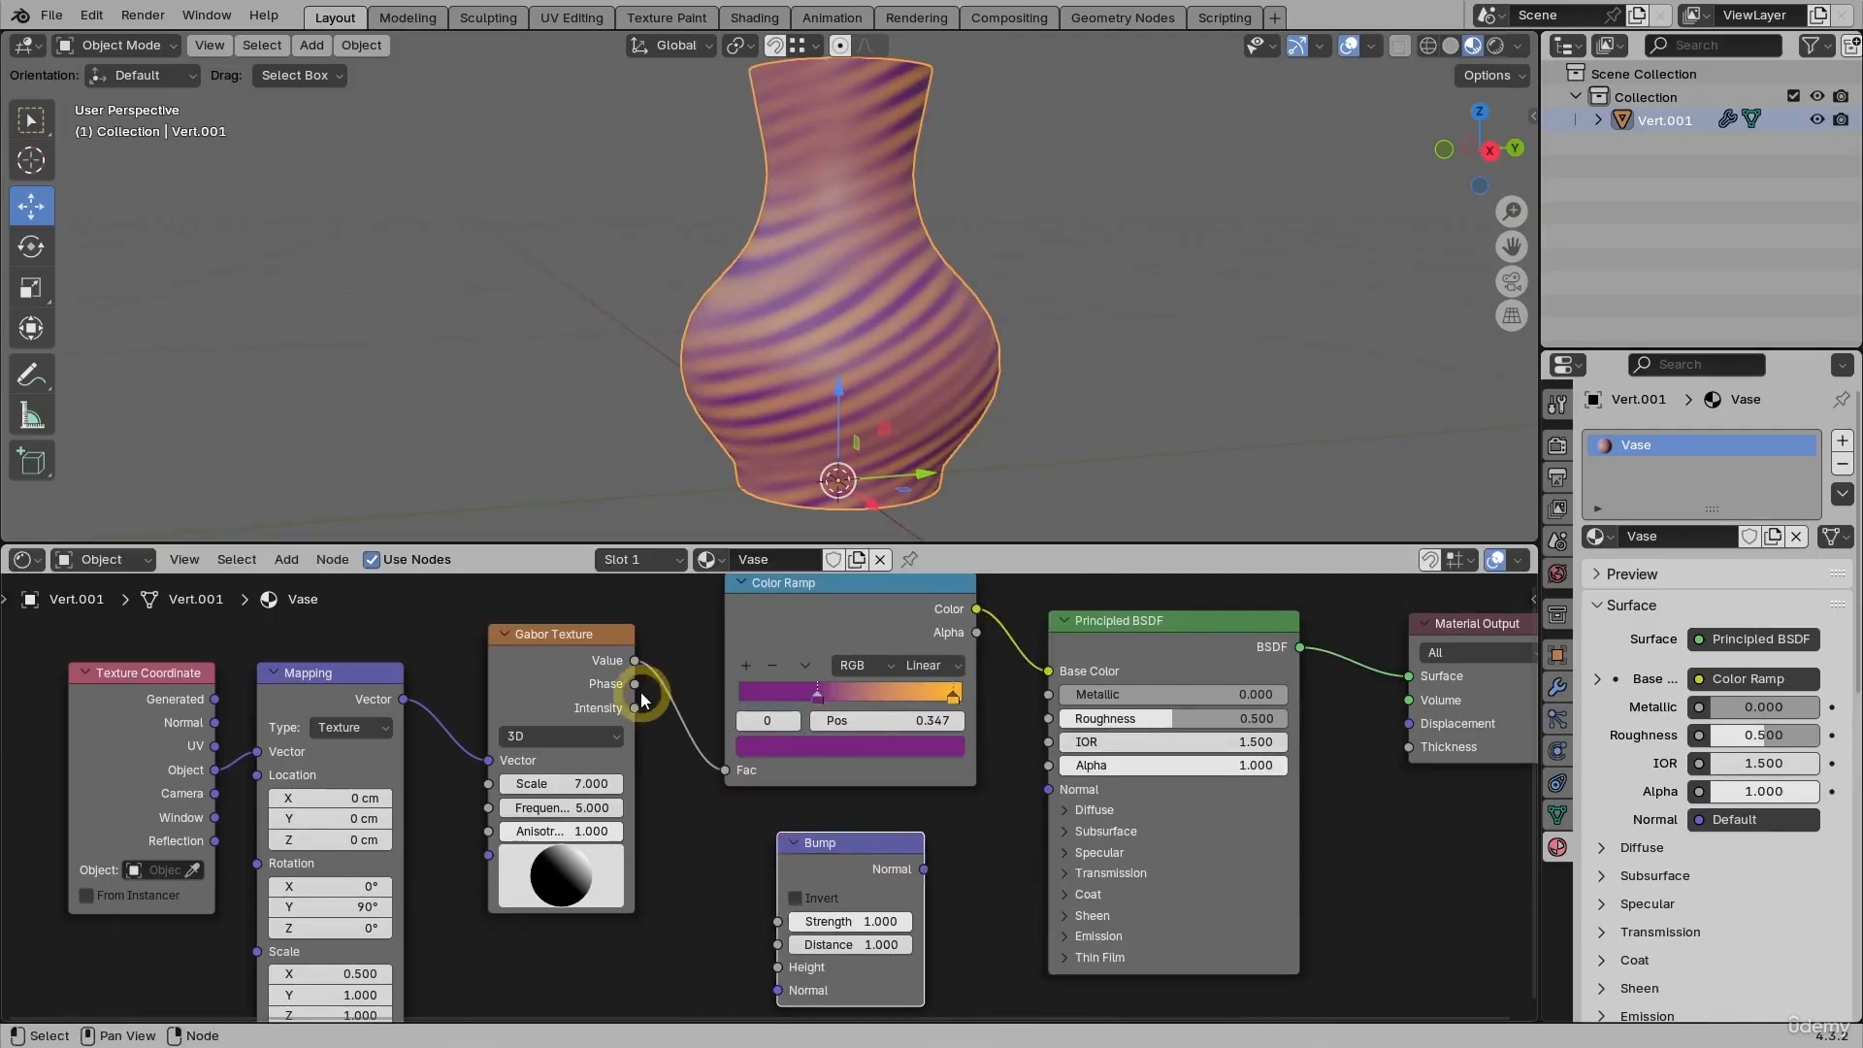
left_click_drag(636, 662, 776, 967)
left_click_drag(924, 869, 1049, 789)
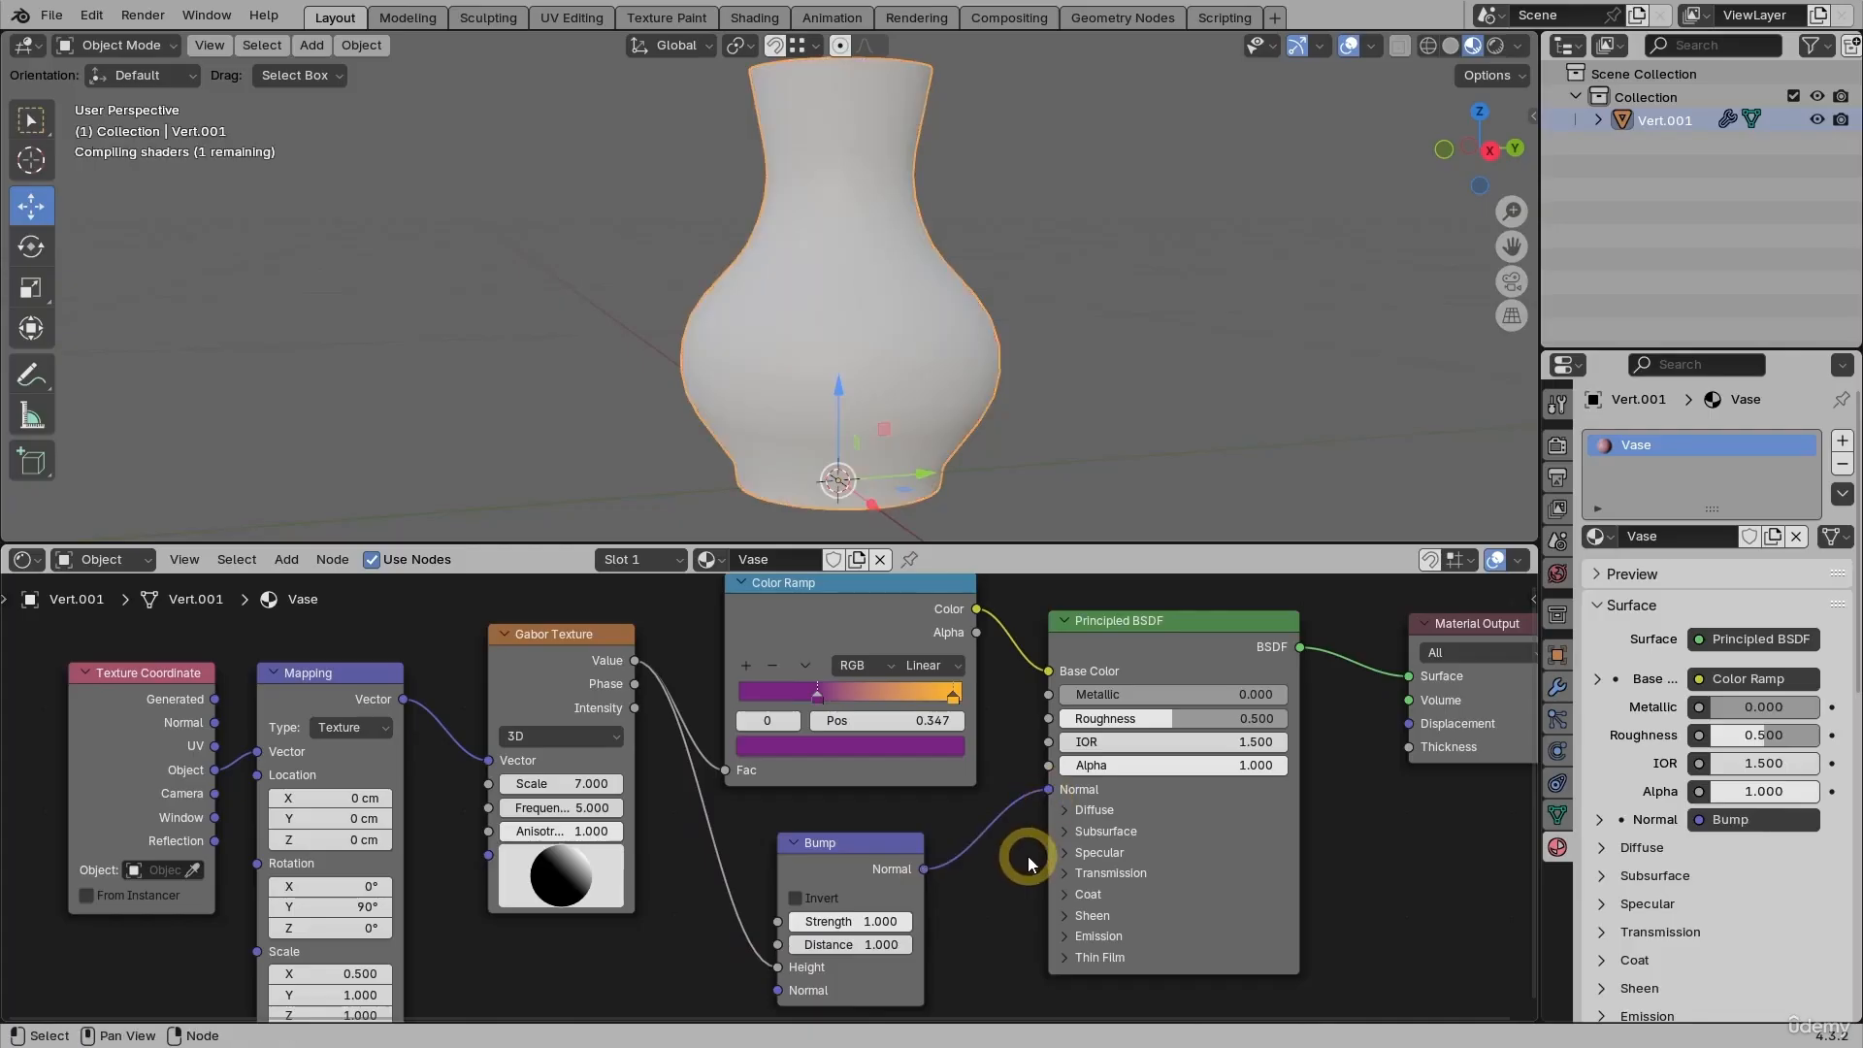
middle_click_drag(869, 395, 961, 420)
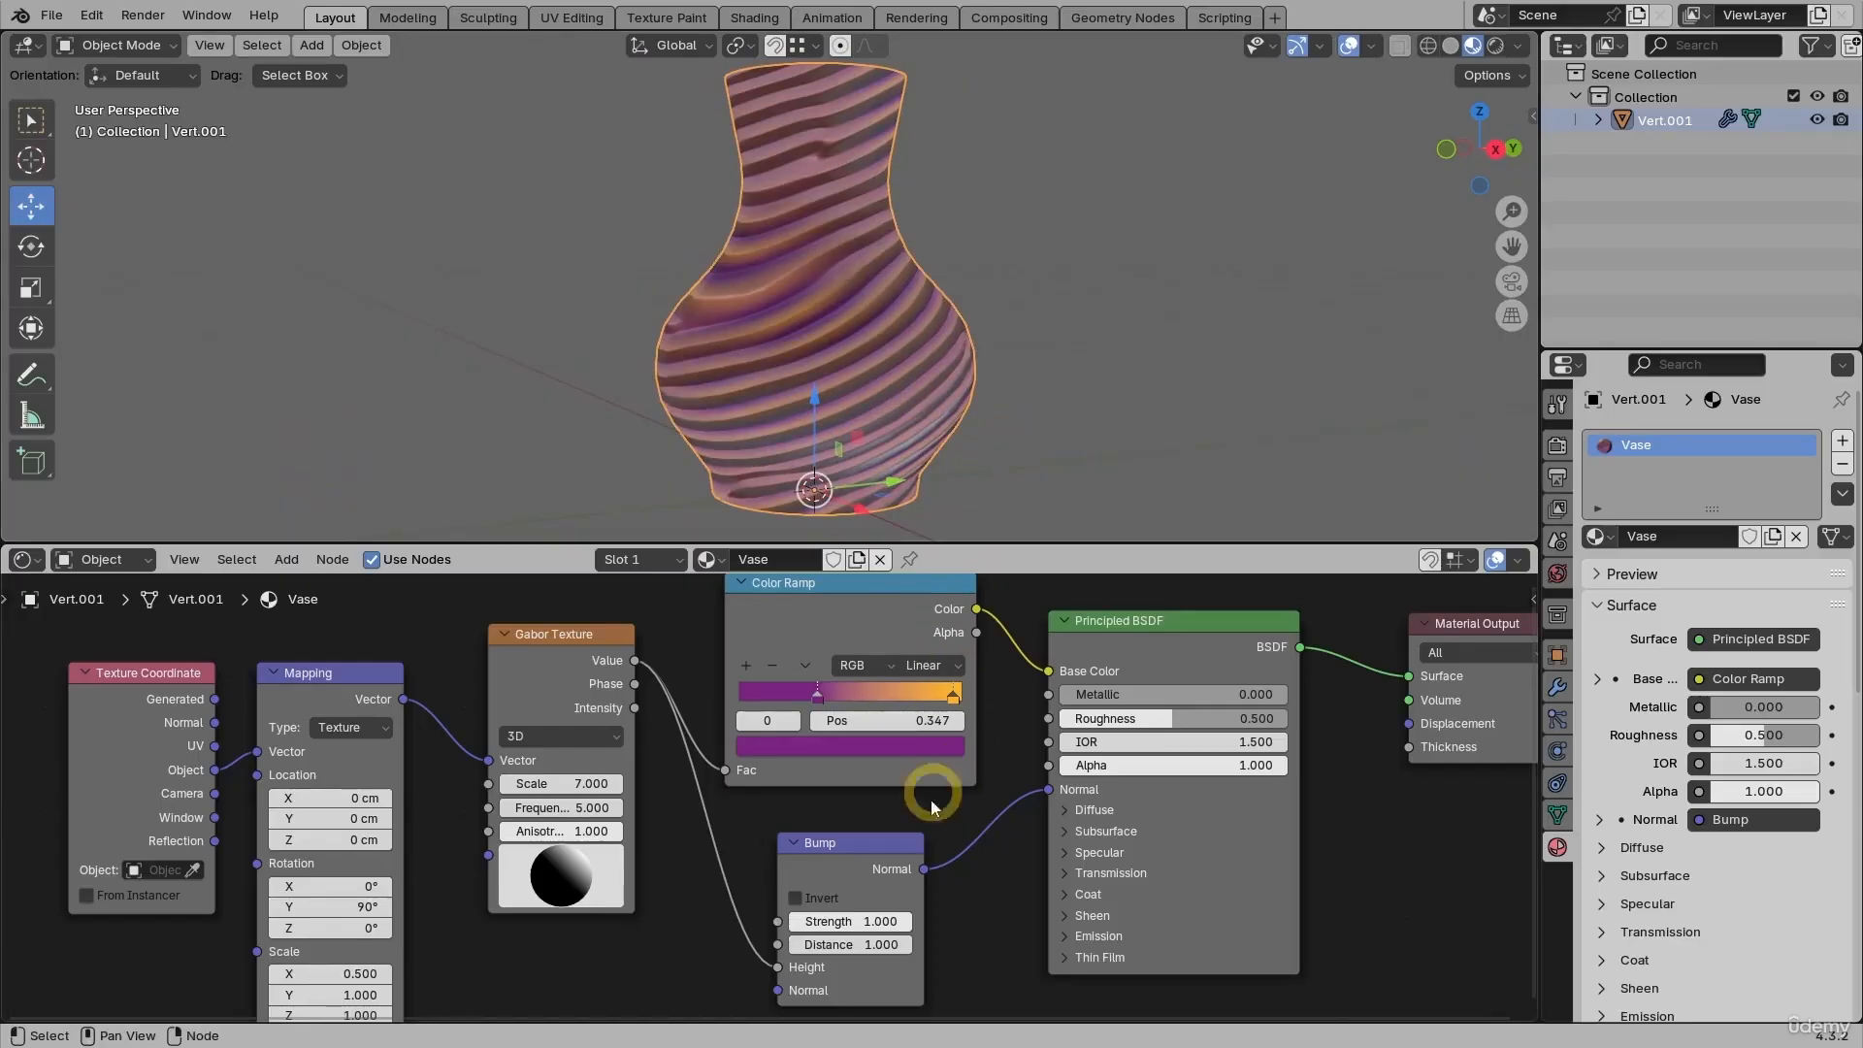
left_click_drag(878, 250, 786, 258)
Set the Bump node's Strength to 0.2 and inspect the relief on the vase up close
mouse_move(841, 924)
left_mouse_down()
mouse_move(848, 250)
mouse_move(781, 254)
mouse_move(820, 254)
left_mouse_up()
left_click(820, 922)
type("0.2")
key("Return")
mouse_move(869, 335)
middle_mouse_down()
mouse_move(867, 351)
mouse_move(692, 352)
mouse_move(944, 364)
mouse_move(875, 357)
middle_mouse_up()
scroll(873, 357, "up", 3)
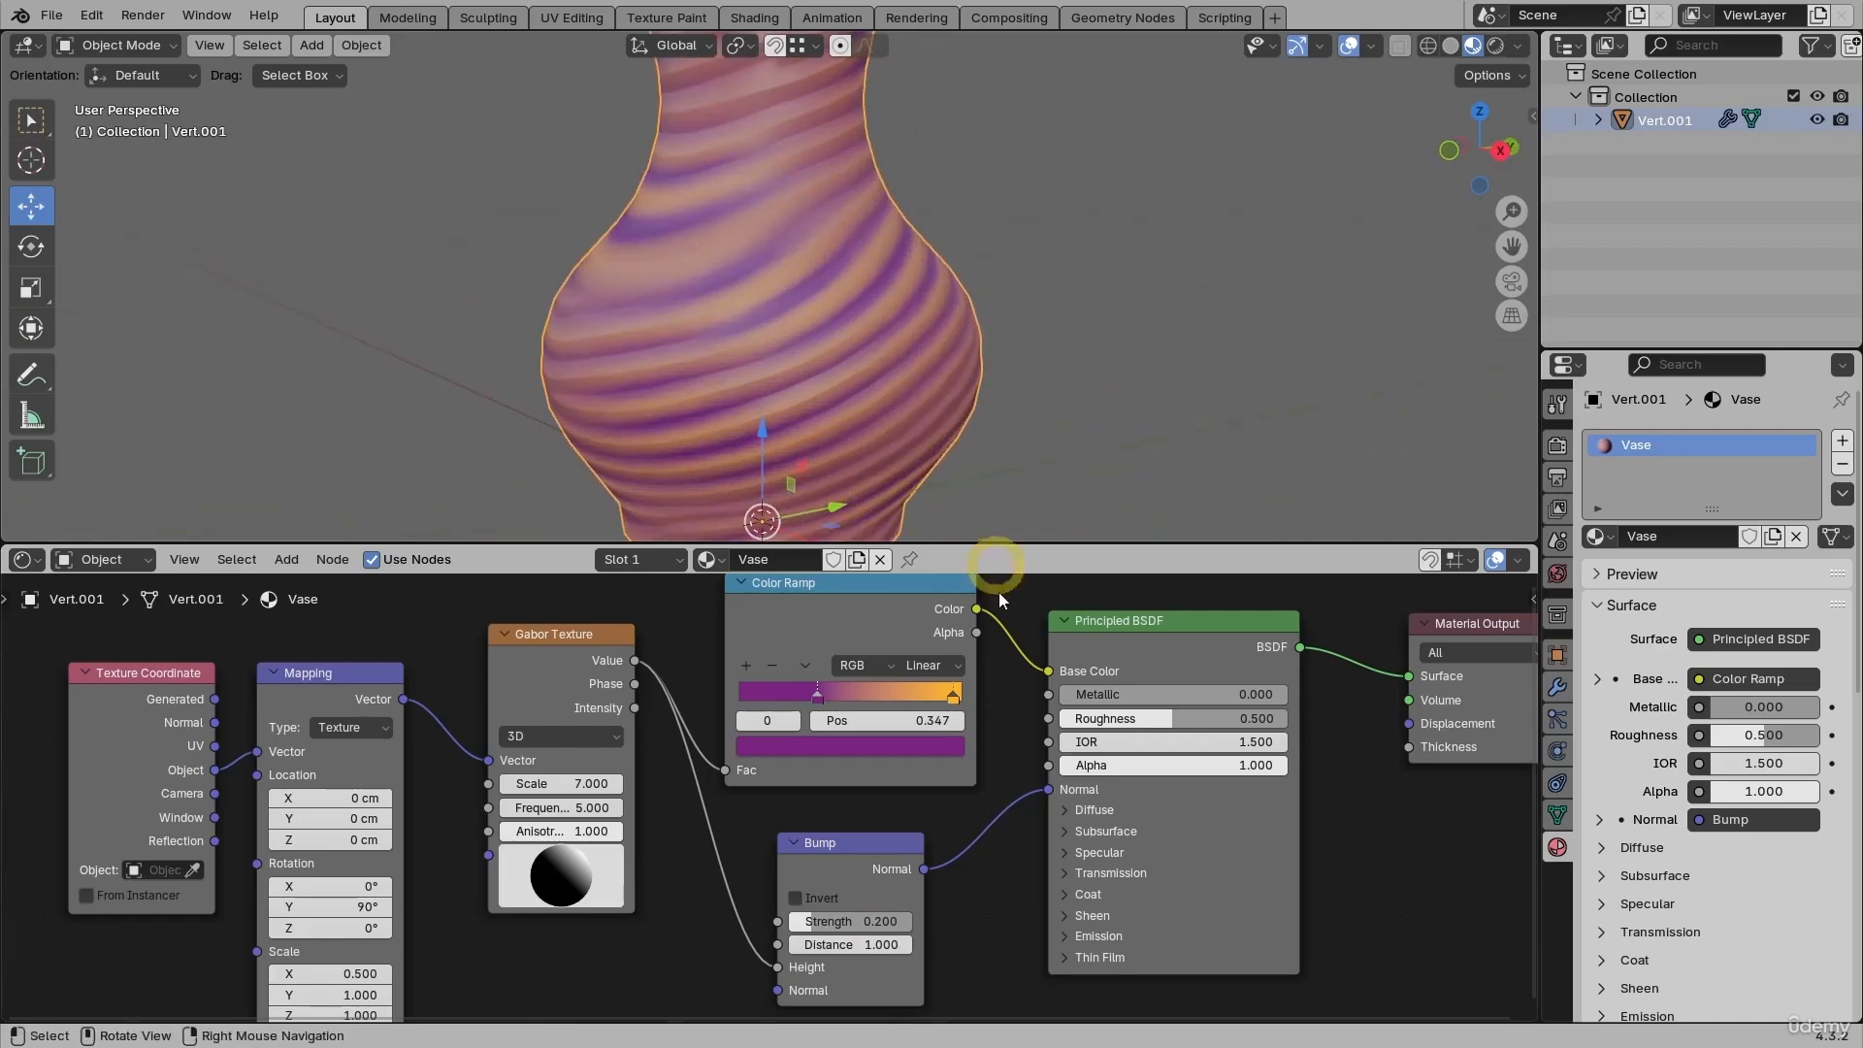
Move the Color Ramp's orange stop to the end of the ramp and the purple stop to about 0.450
left_click_drag(953, 694, 990, 695)
left_click_drag(826, 709, 839, 709)
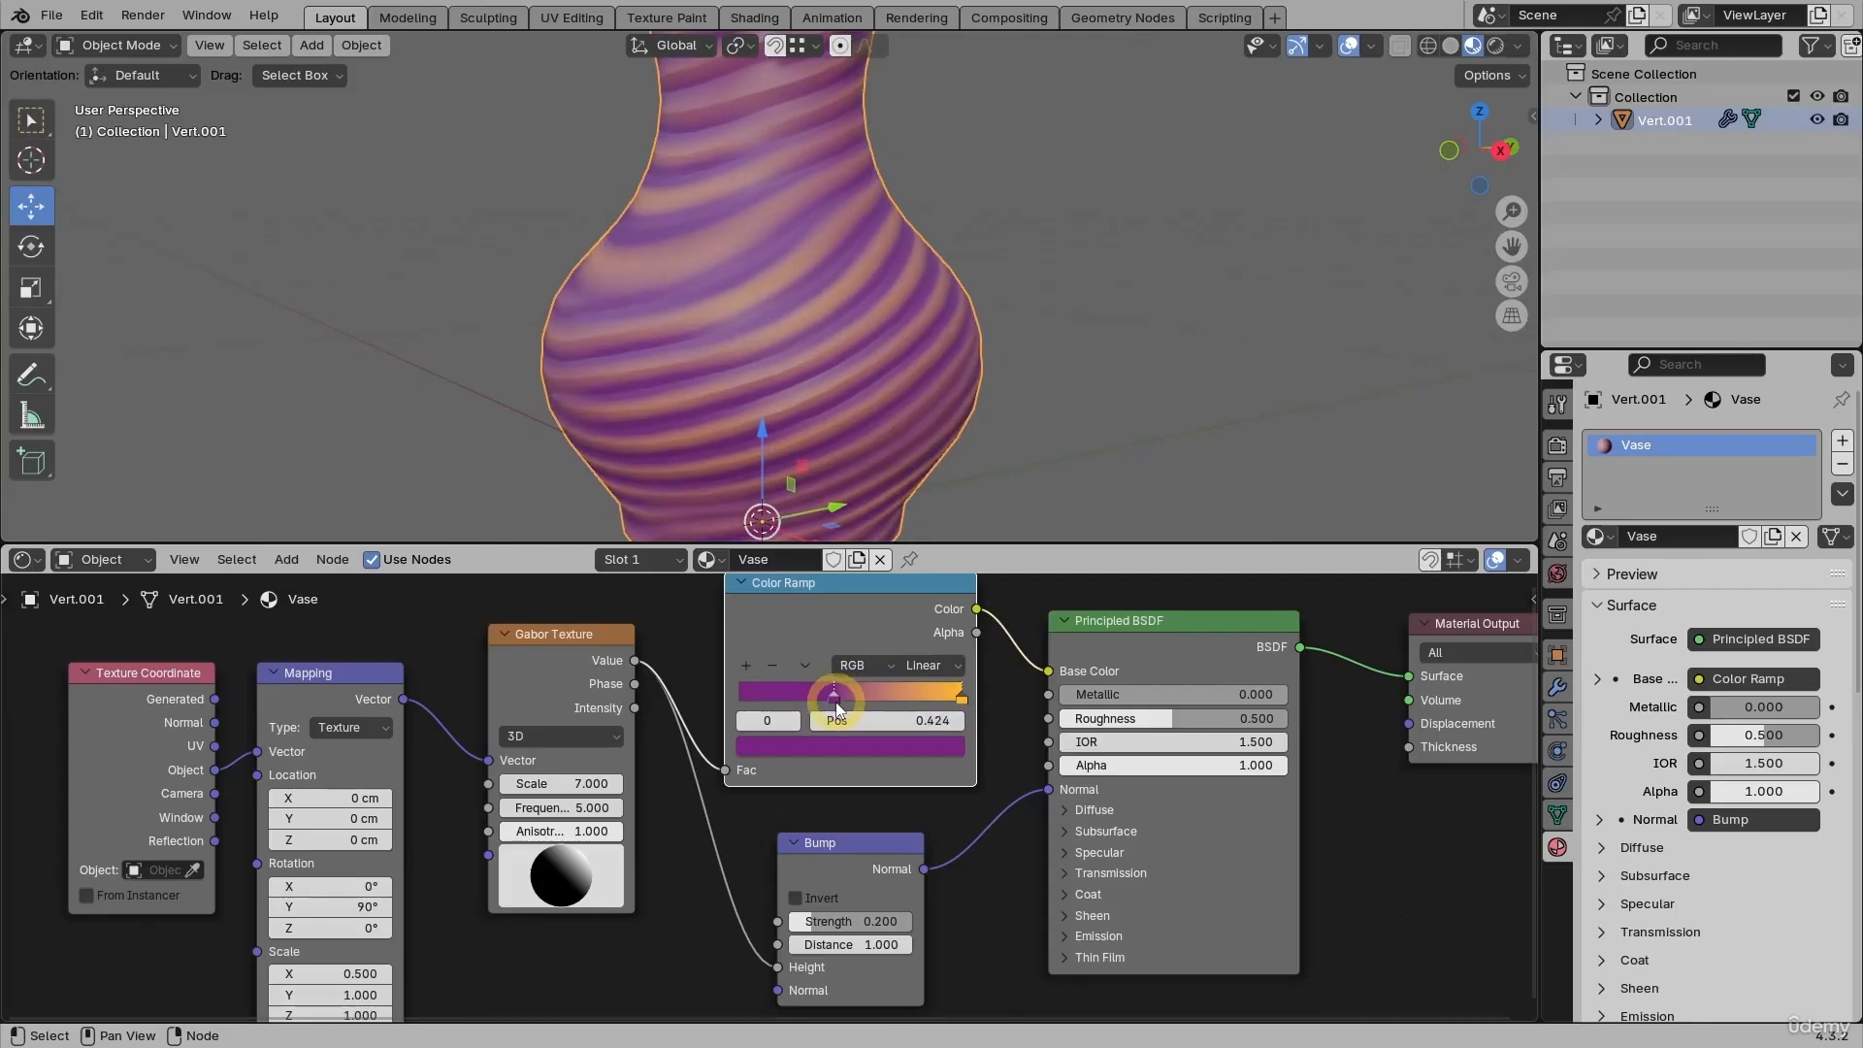
middle_click_drag(788, 388, 1003, 352)
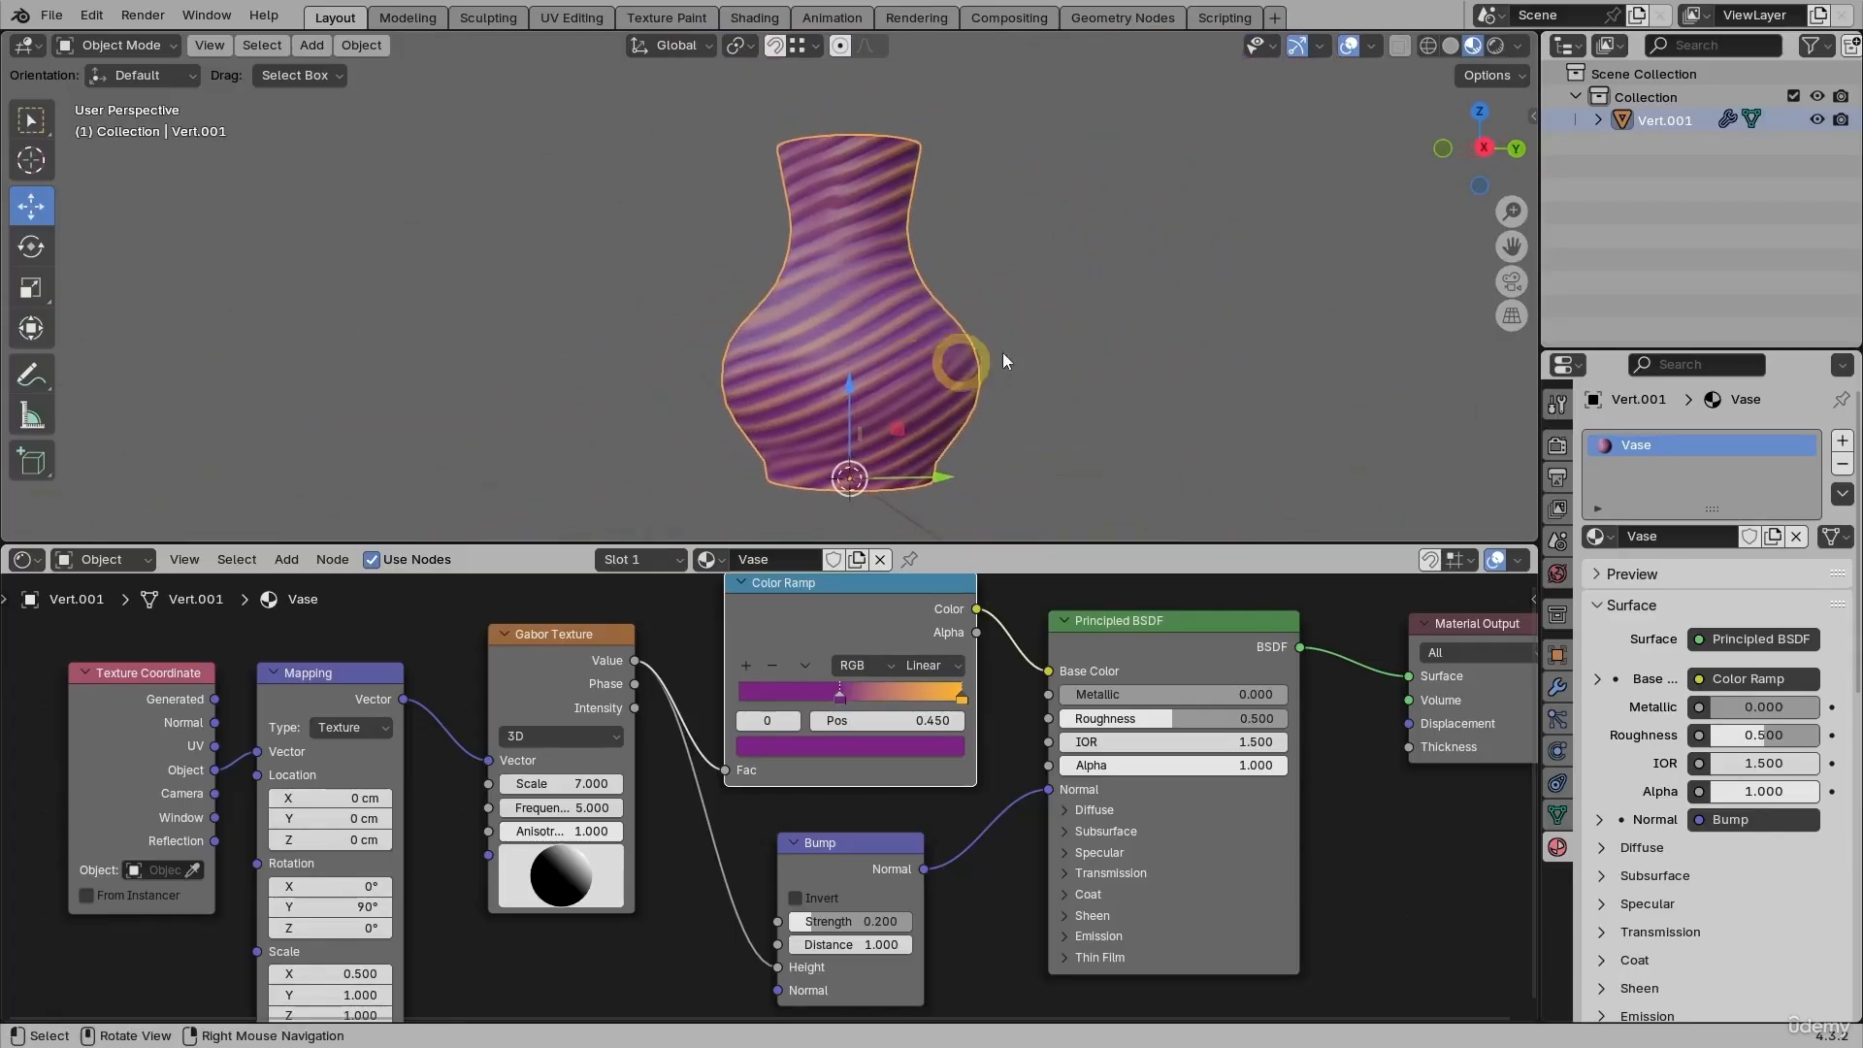
Switch the 3D viewport to rendered shading and inspect the striped vase
left_click(1495, 46)
scroll(869, 390, "up", 1)
middle_click_drag(869, 390, 832, 370)
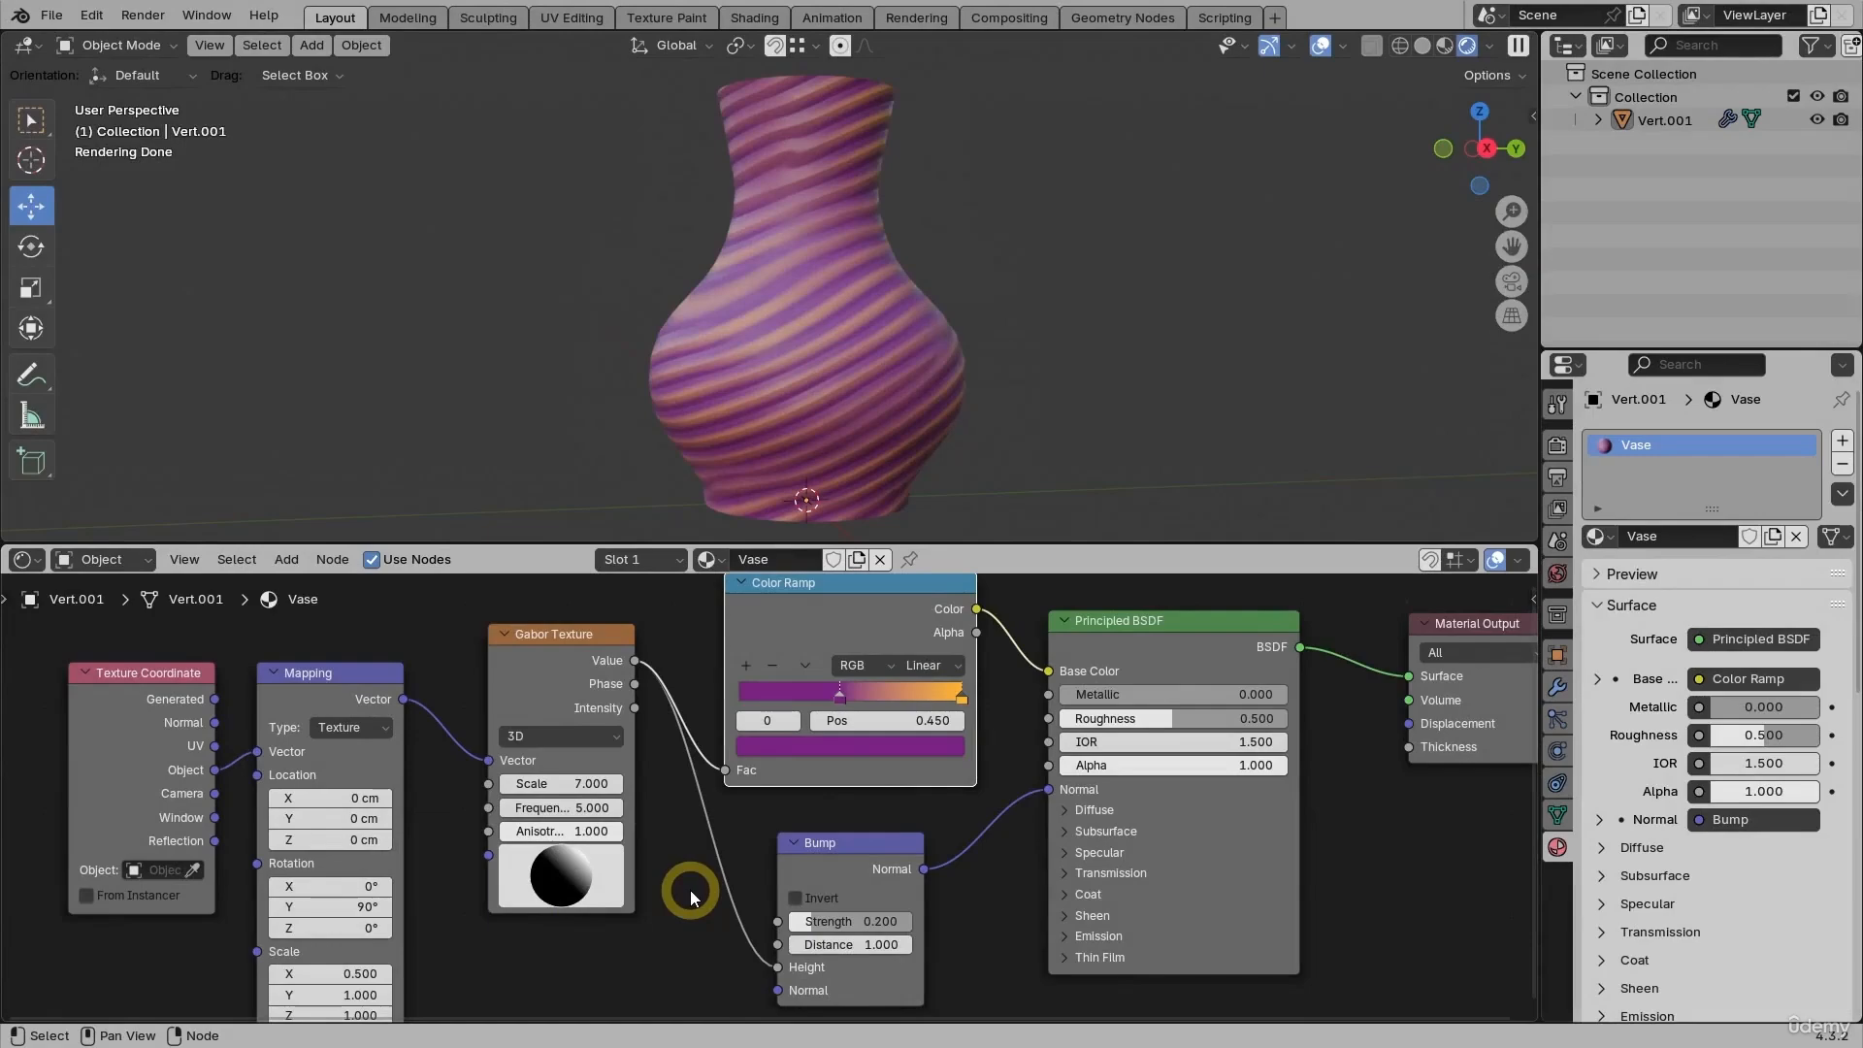
Set the Gabor Texture's Scale to 6.1 for wider stripes
left_click(583, 783)
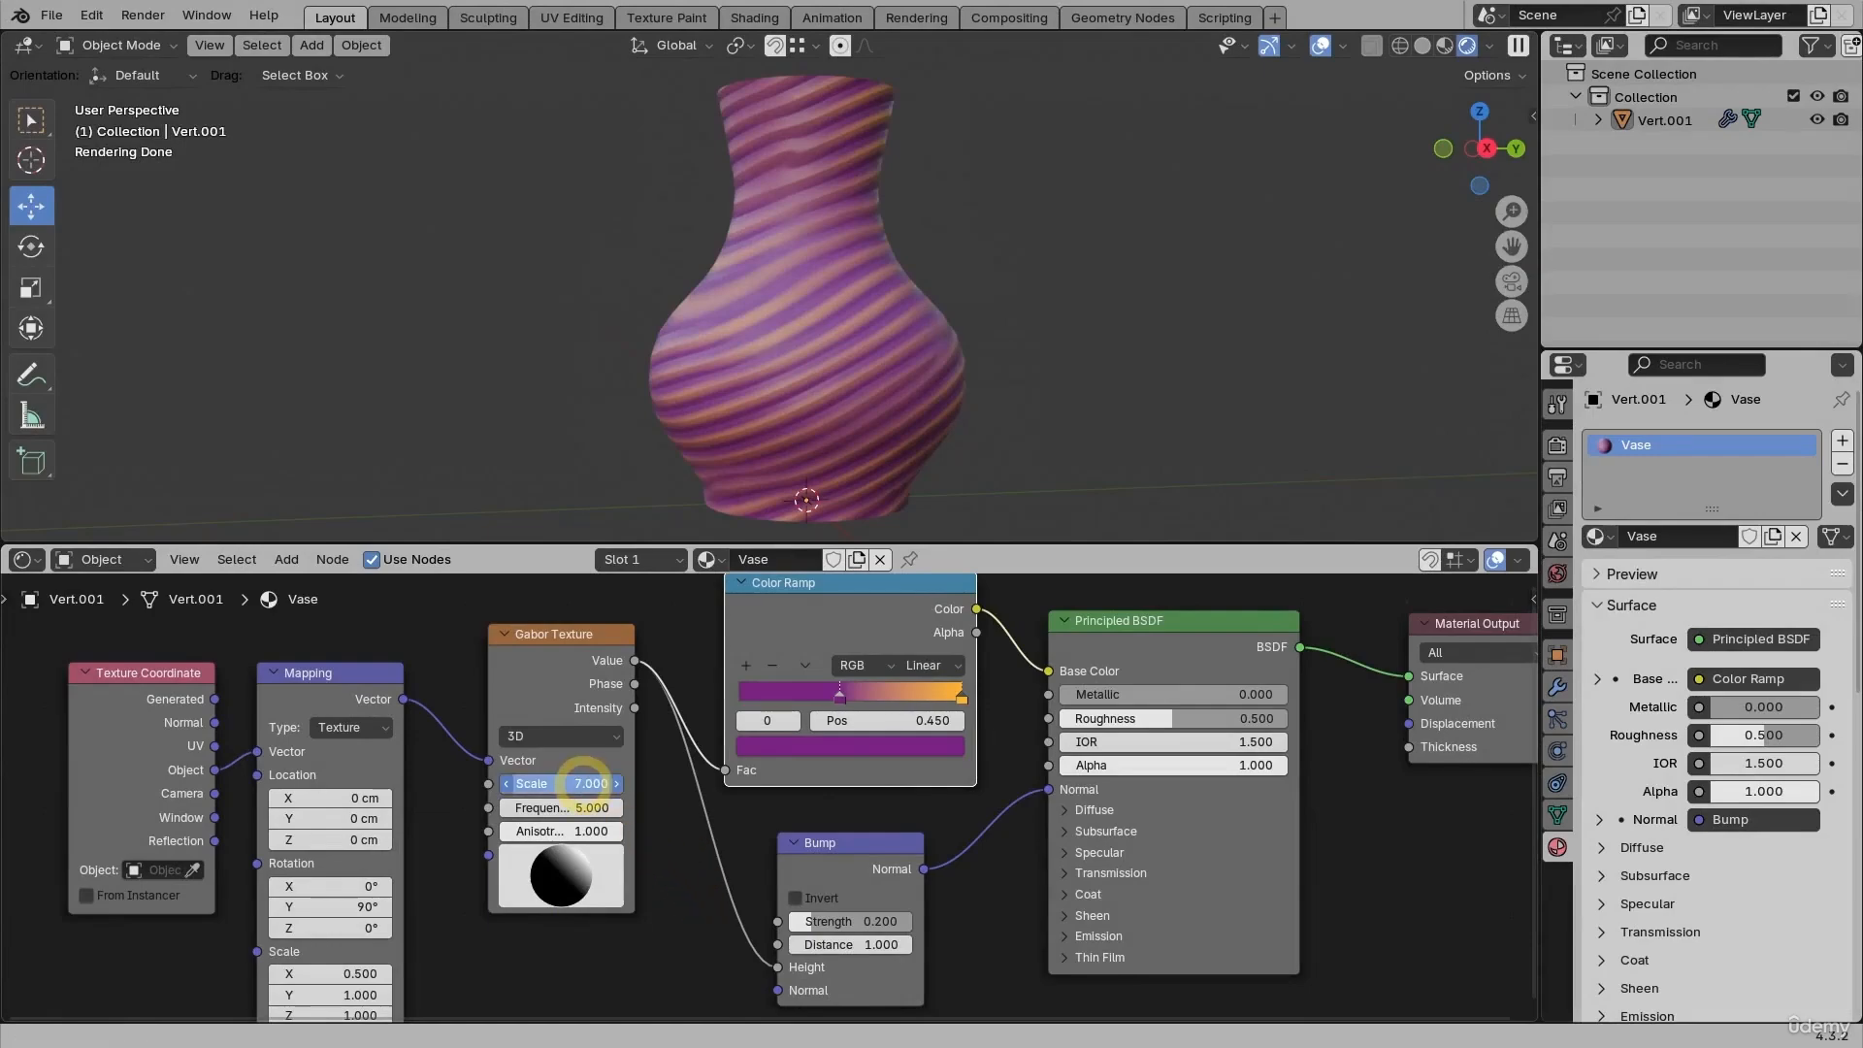
left_click_drag(583, 783, 567, 841)
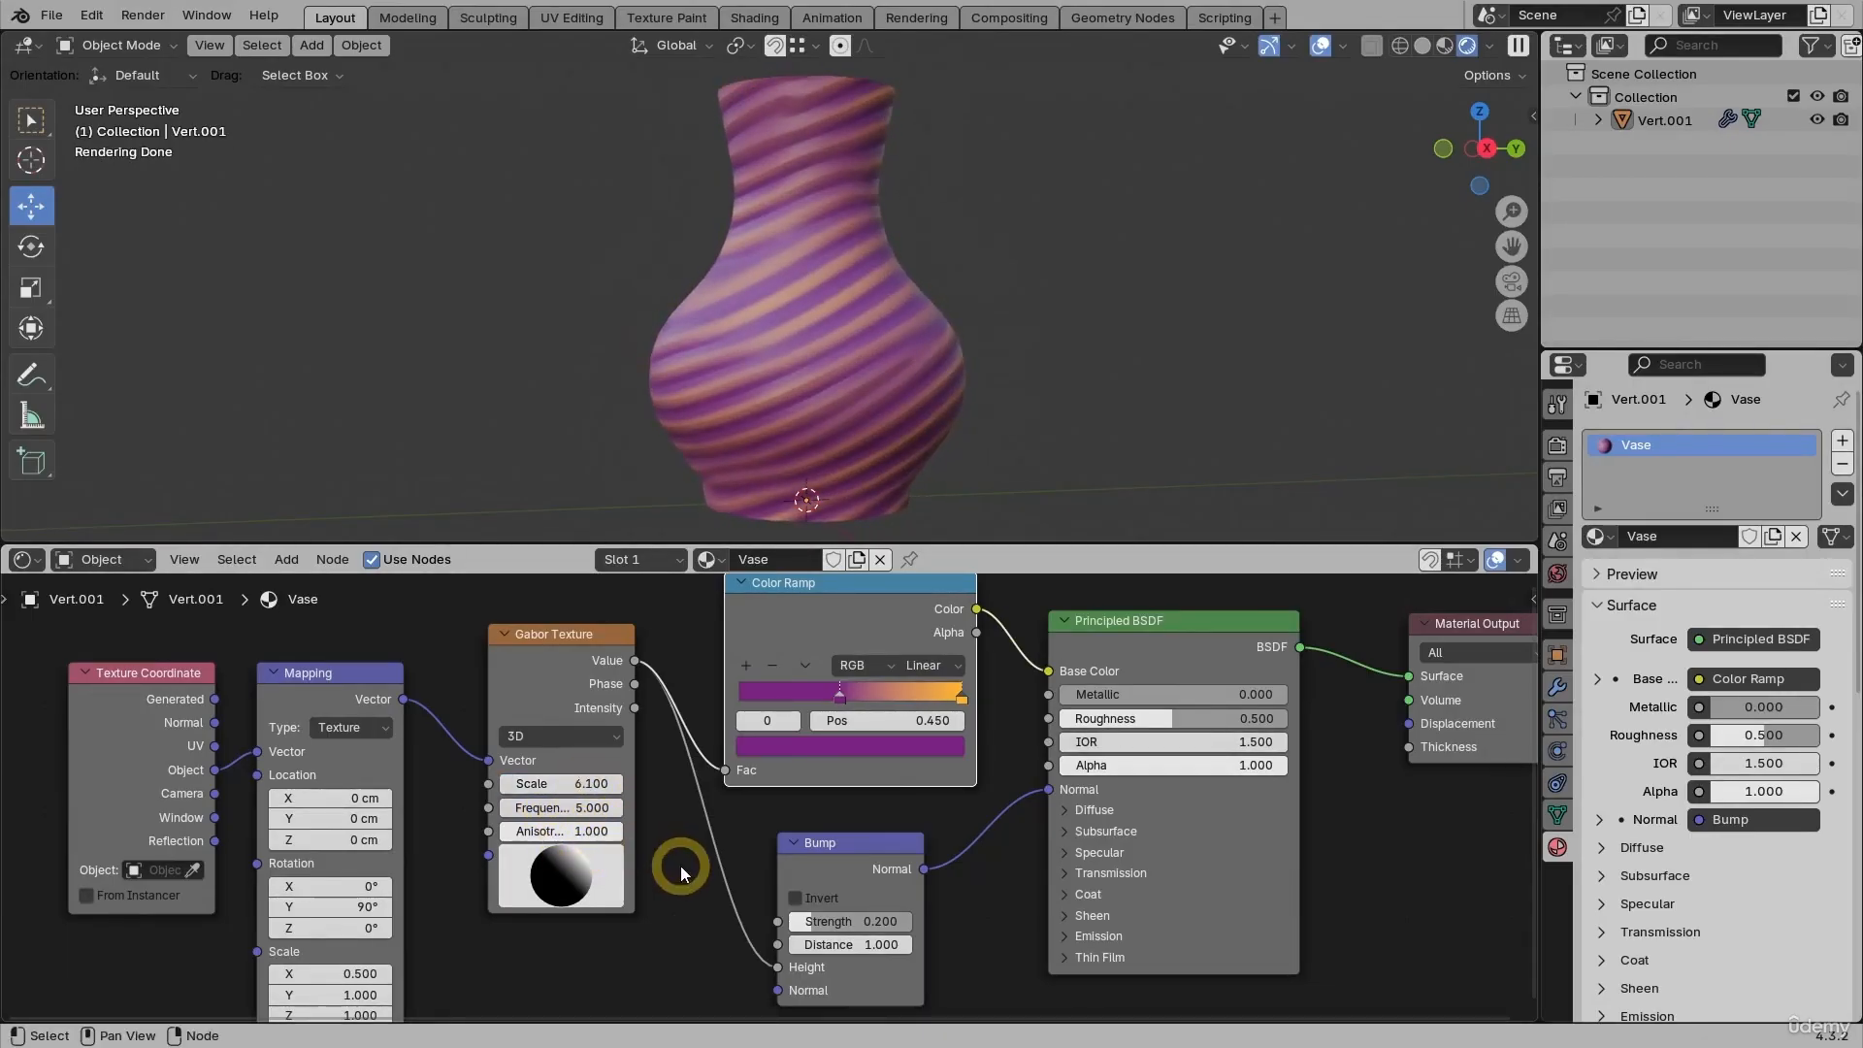